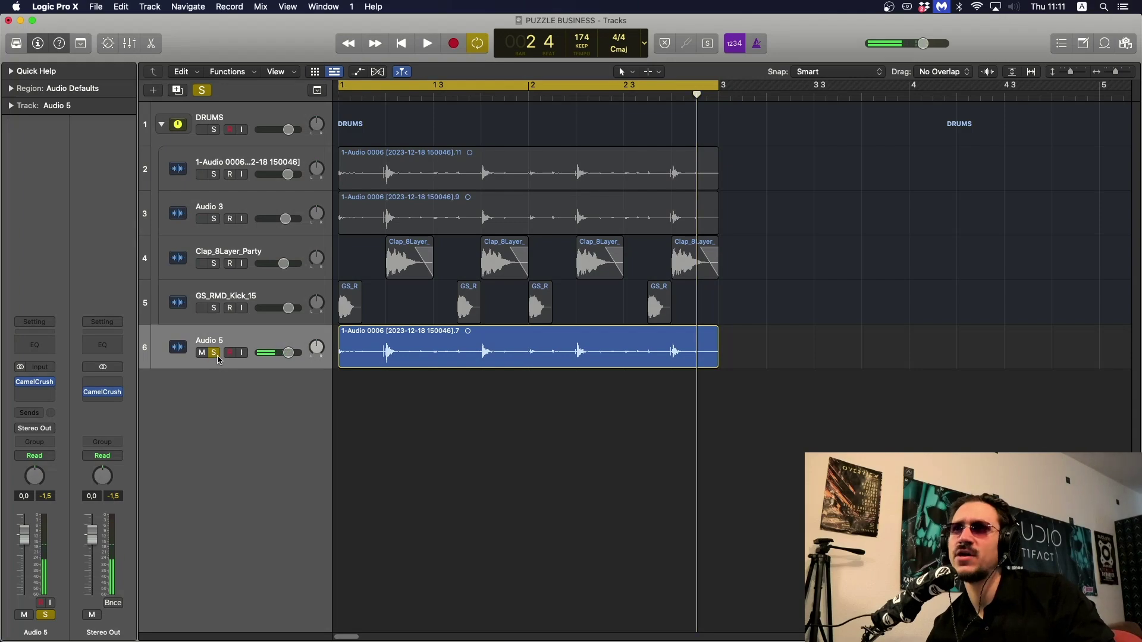
Take the Audio 5 track out of solo, mute it, and play back the layered drum loop.
{"action": "left_click", "coordinate": [213, 353]}
{"action": "left_click", "coordinate": [202, 353]}
{"action": "left_click", "coordinate": [471, 418]}
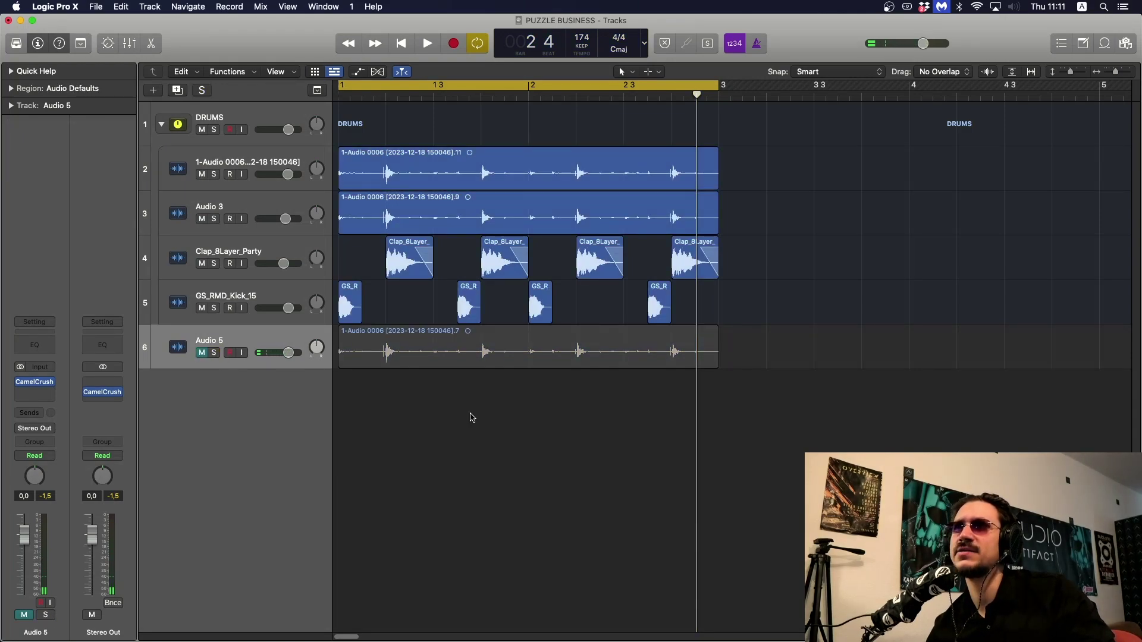
{"action": "key", "text": "space"}
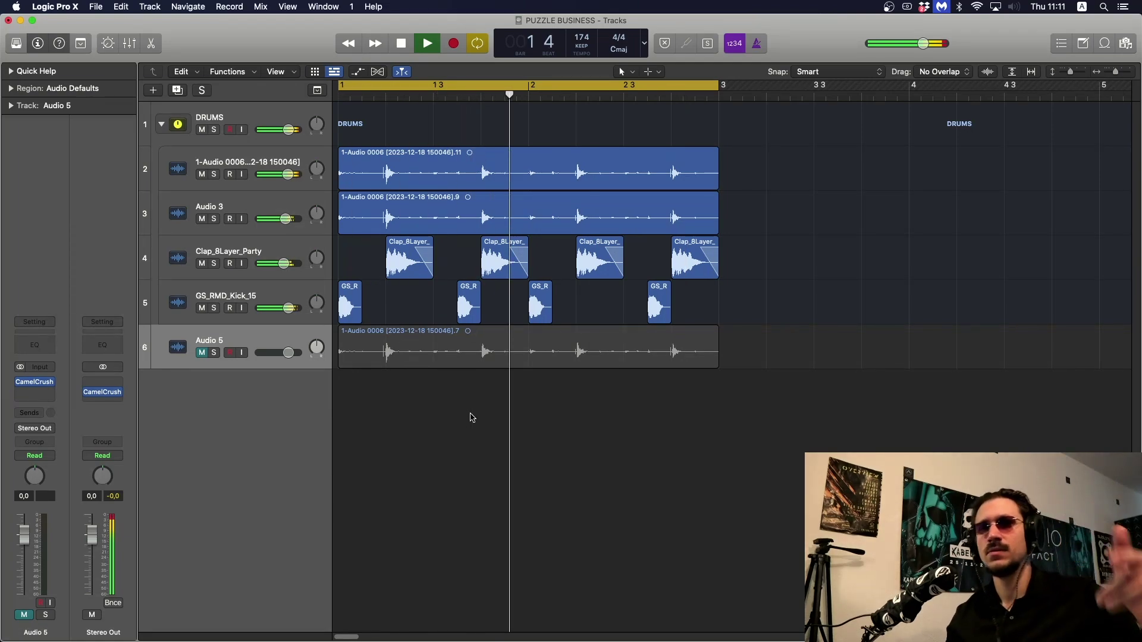
{"action": "key", "text": "space"}
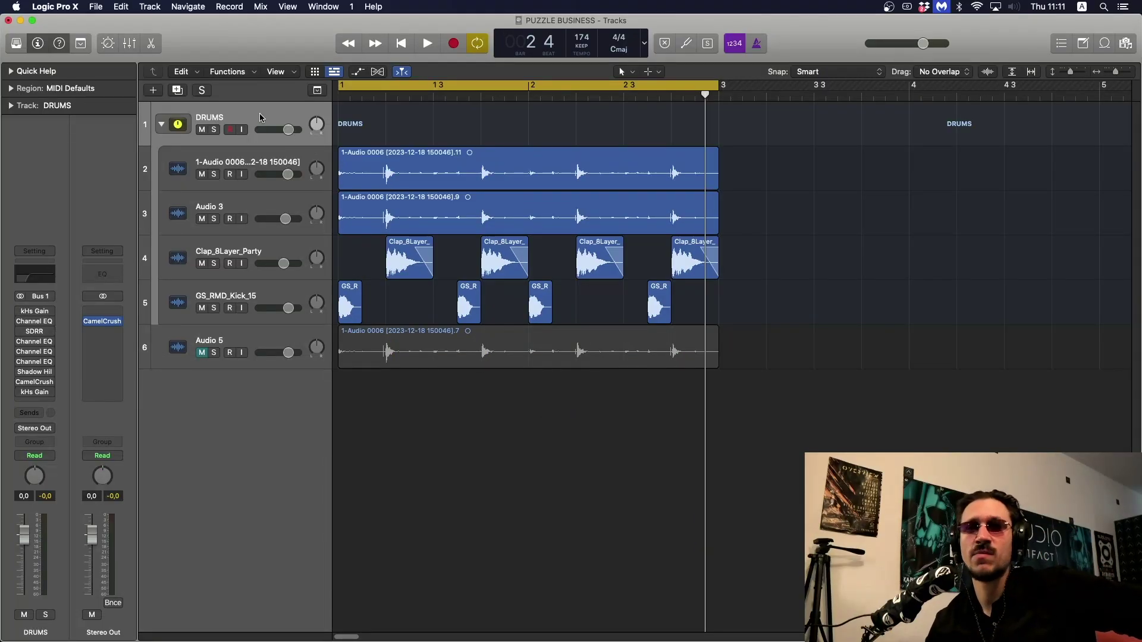
Review the plugin chains on the tracks grouped under DRUMS, ending on the first audio track in the group.
{"action": "left_click", "coordinate": [282, 159]}
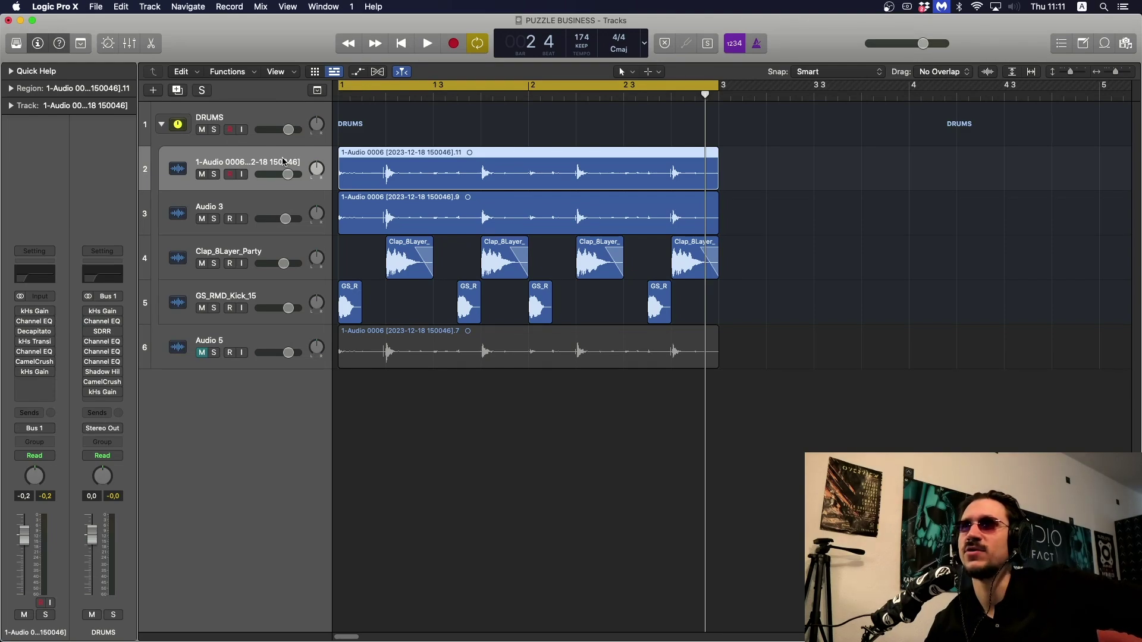
{"action": "left_click", "coordinate": [300, 204]}
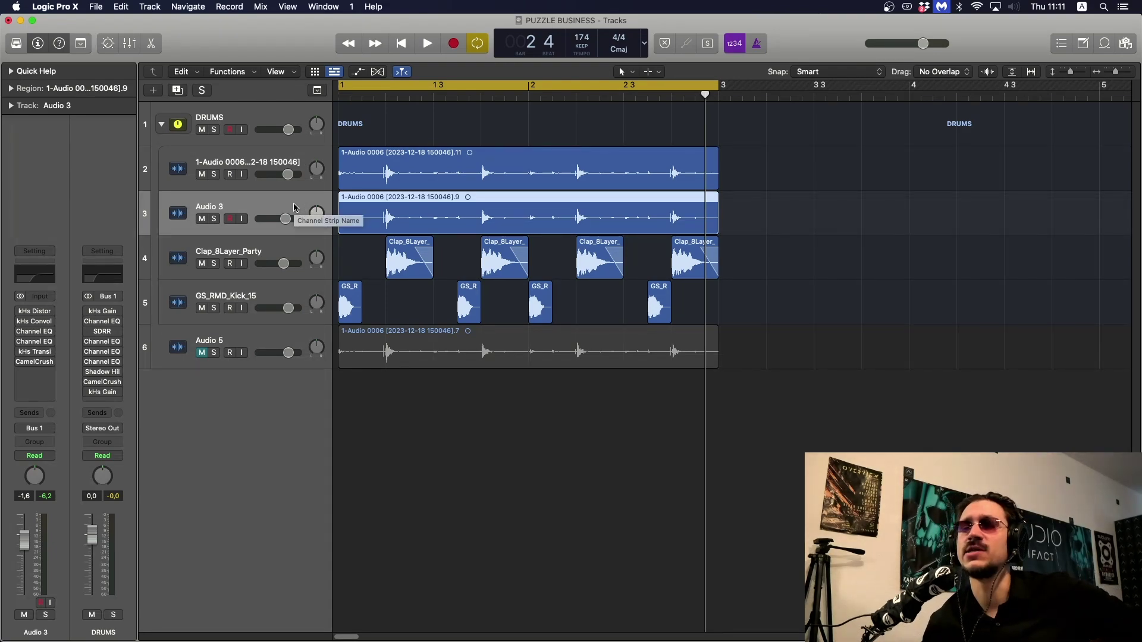
{"action": "left_click", "coordinate": [282, 288]}
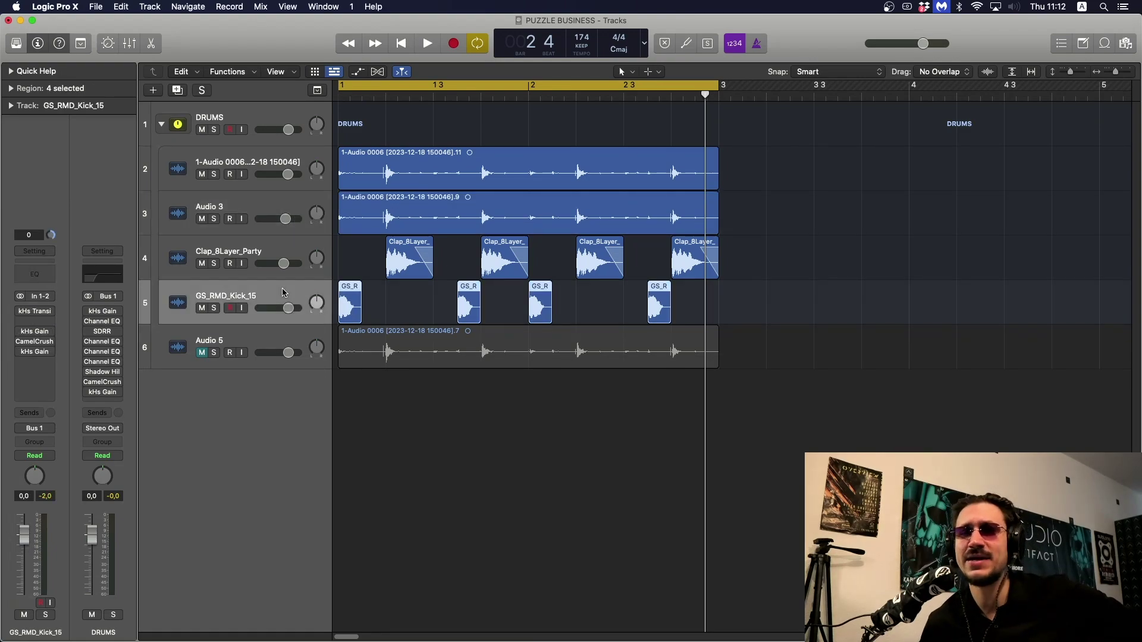
{"action": "left_click", "coordinate": [285, 251]}
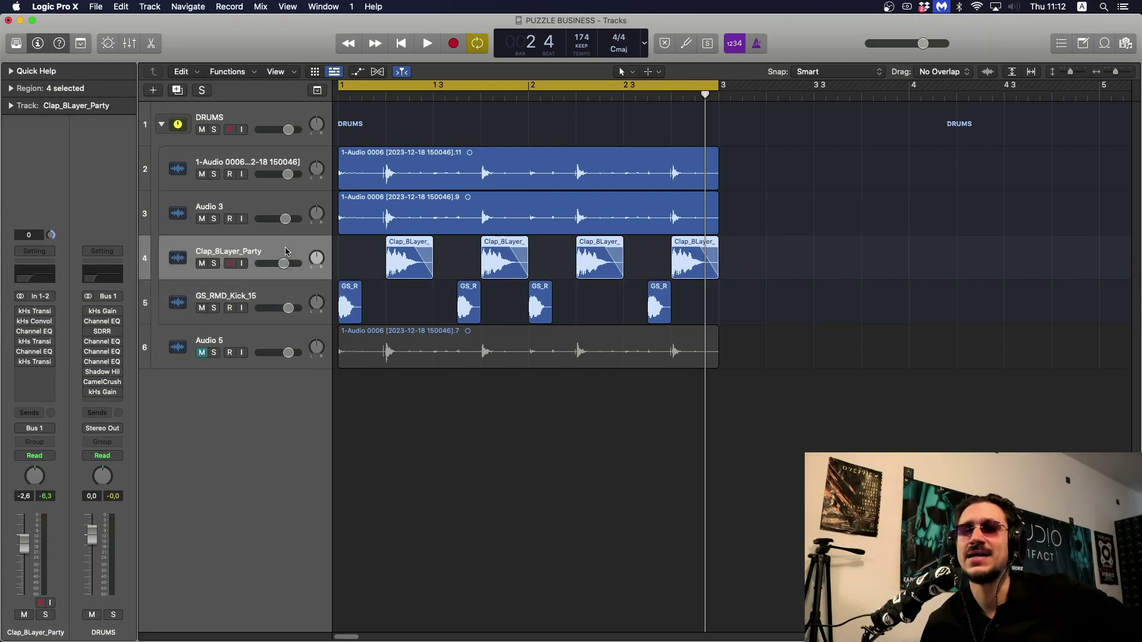
{"action": "left_click", "coordinate": [262, 162]}
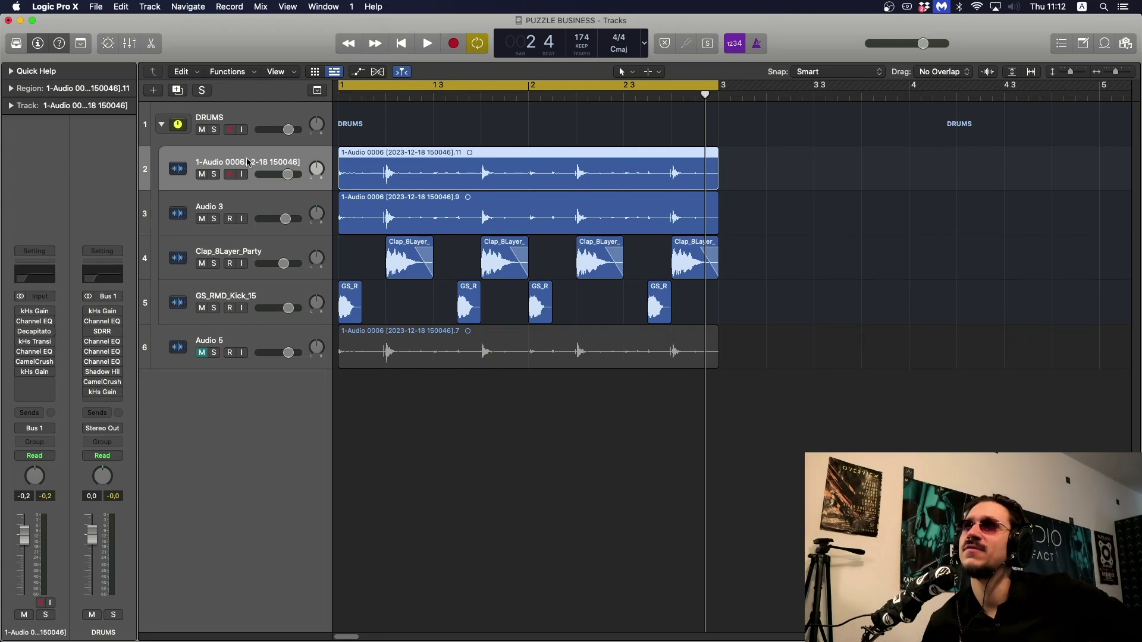
Show the Flex view and inspect the flex markers along the first break track's enlarged waveform.
{"action": "left_click", "coordinate": [379, 75]}
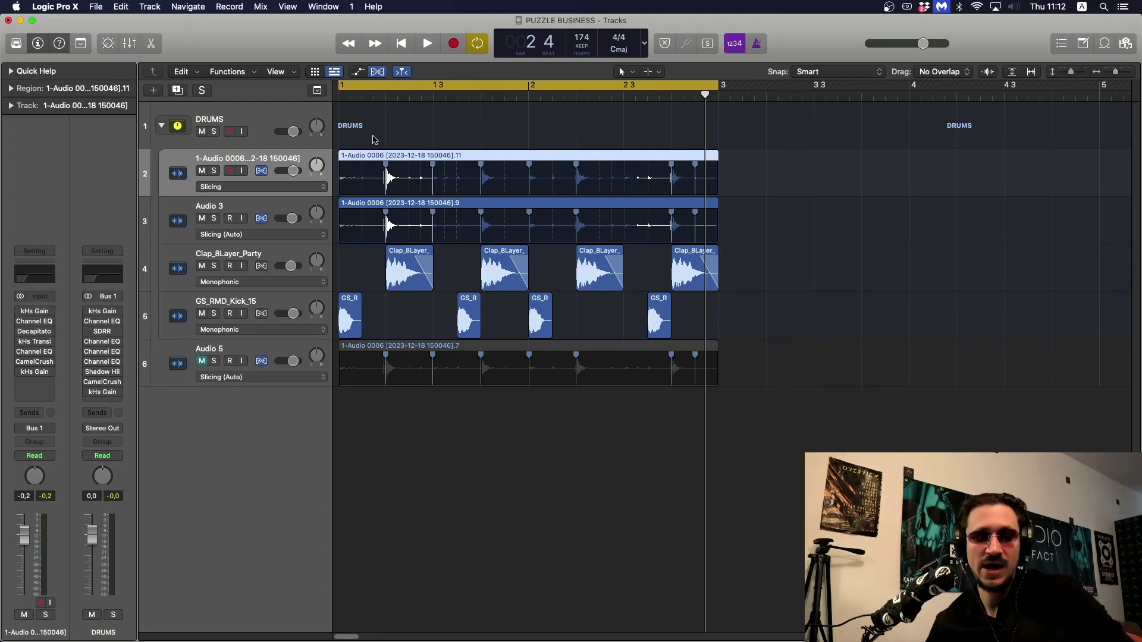
{"action": "key", "text": "ctrl+z"}
{"action": "key", "text": "super+Right"}
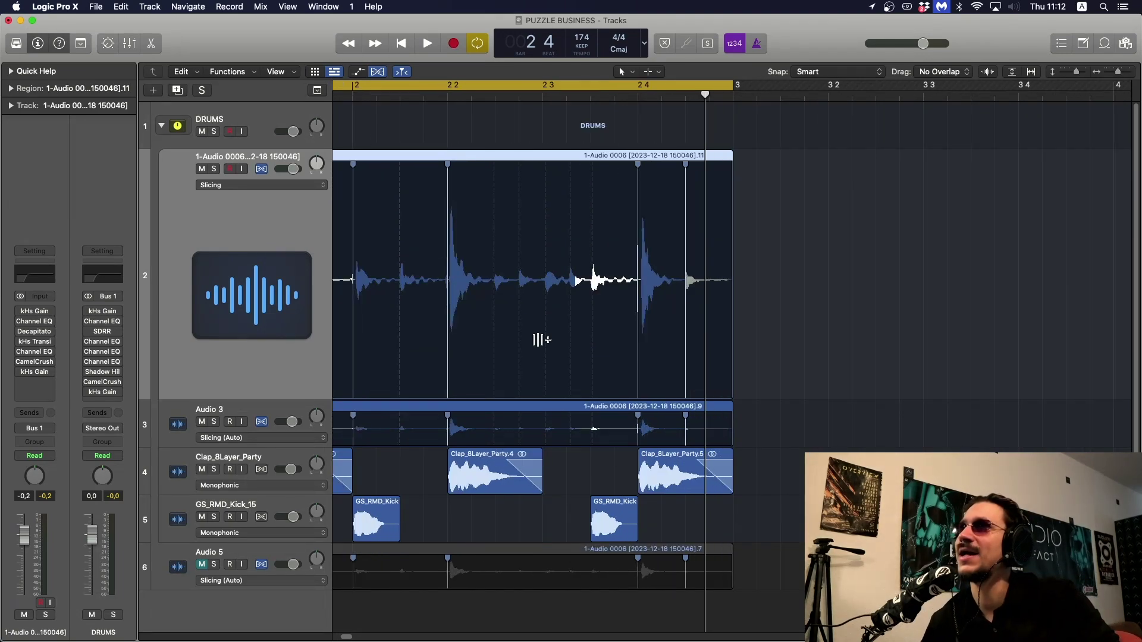
{"action": "scroll", "coordinate": [538, 338], "scroll_direction": "left", "scroll_amount": 5}
{"action": "scroll", "coordinate": [541, 339], "scroll_direction": "left", "scroll_amount": 4}
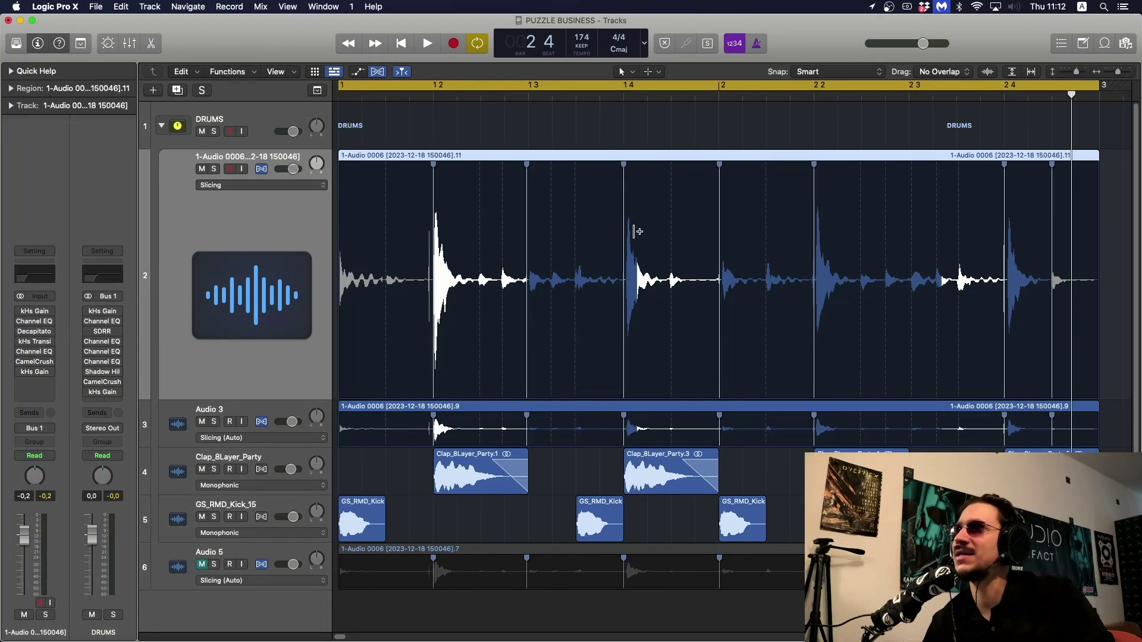
{"action": "scroll", "coordinate": [636, 238], "scroll_direction": "right", "scroll_amount": 3}
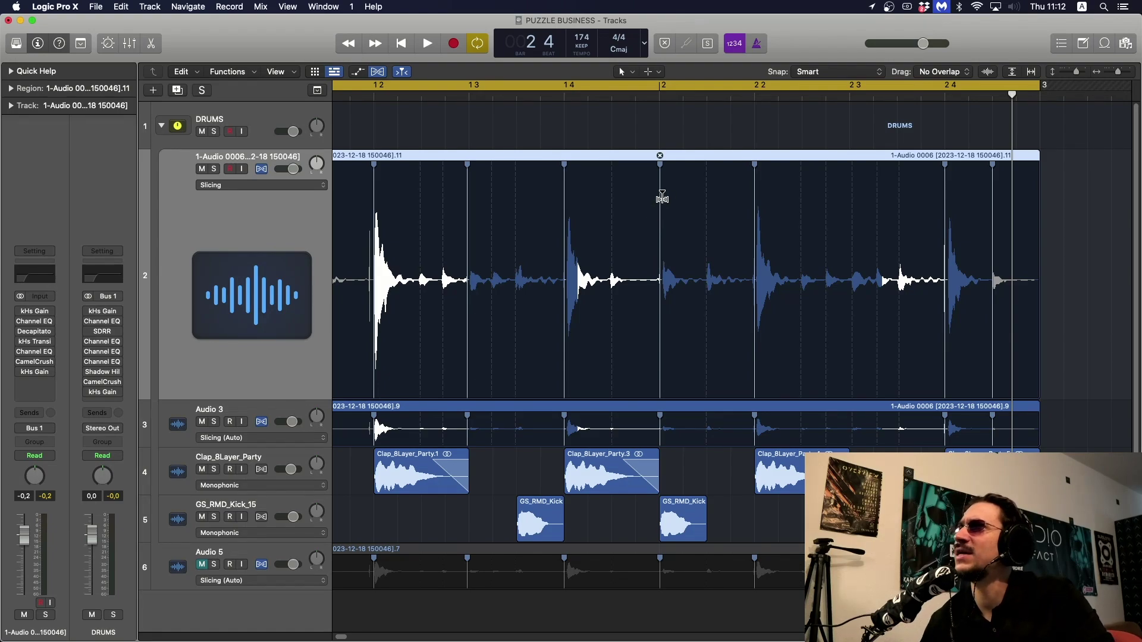
{"action": "scroll", "coordinate": [750, 233], "scroll_direction": "right", "scroll_amount": 1}
{"action": "scroll", "coordinate": [750, 233], "scroll_direction": "right", "scroll_amount": 2}
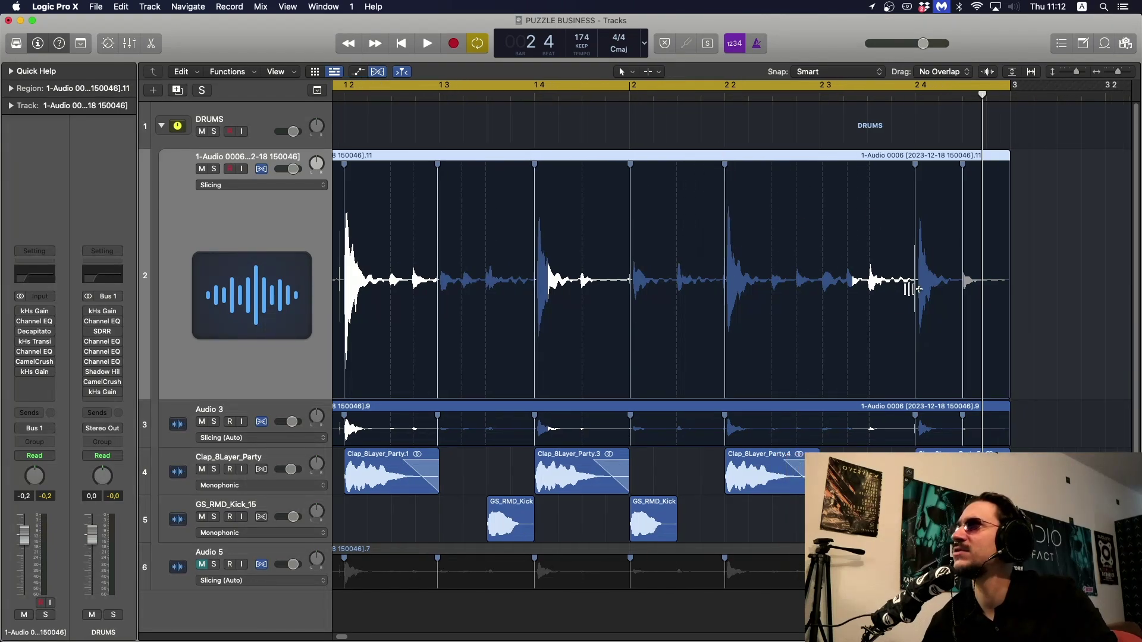
Check the first break track's Flex mode, keep it on Flex Time - Slicing, and hide the Flex view.
{"action": "left_click", "coordinate": [280, 185]}
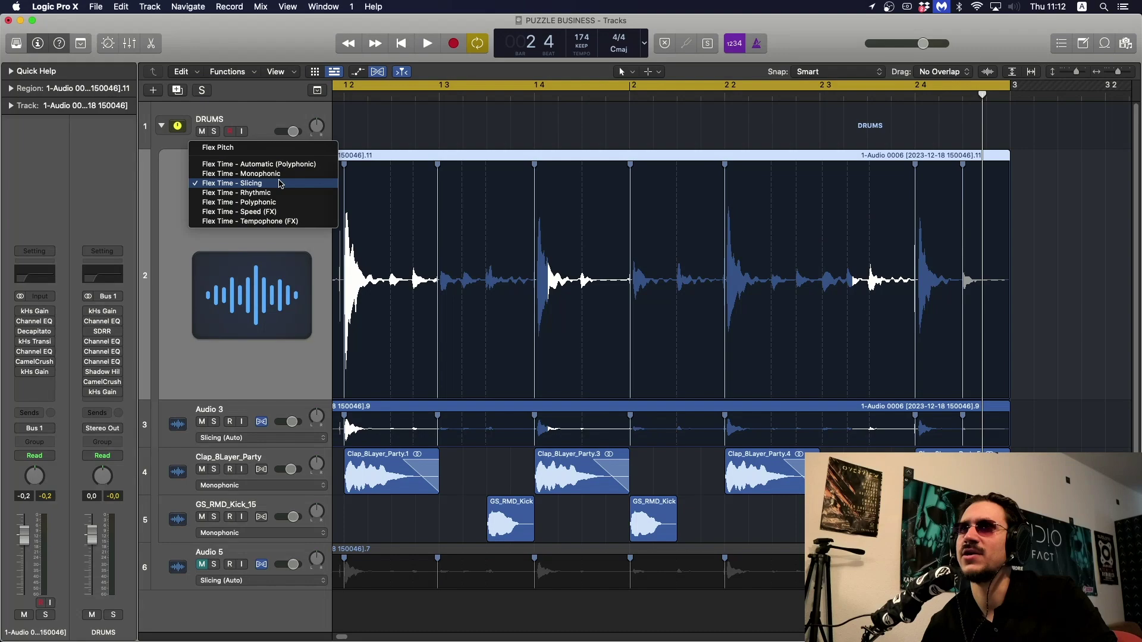
{"action": "left_click", "coordinate": [280, 184]}
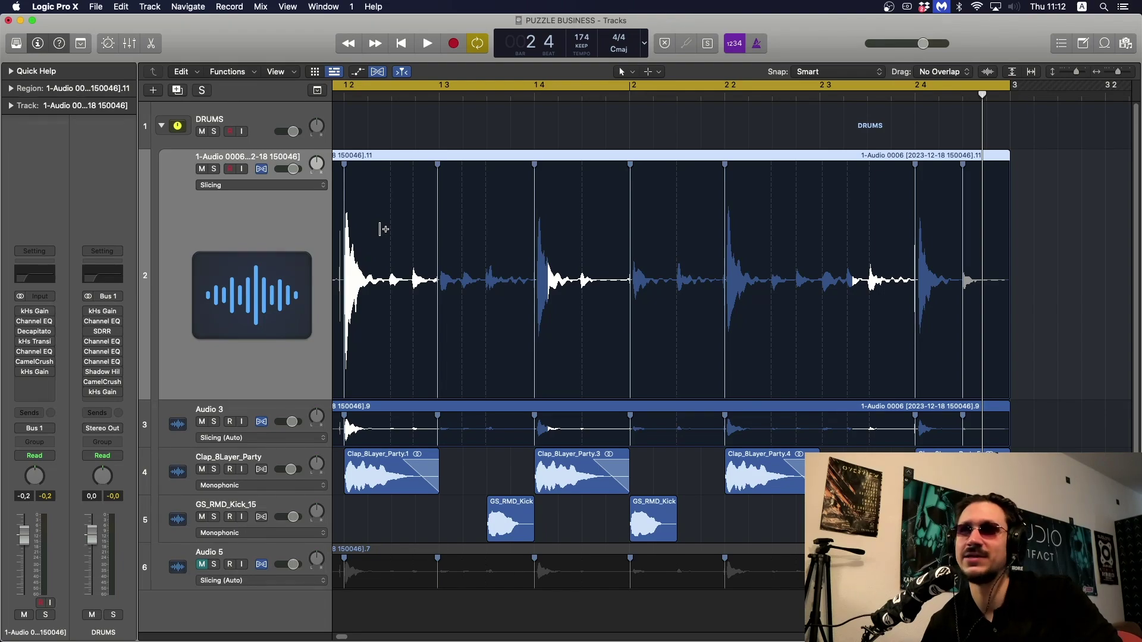
{"action": "scroll", "coordinate": [505, 252], "scroll_direction": "left", "scroll_amount": 3}
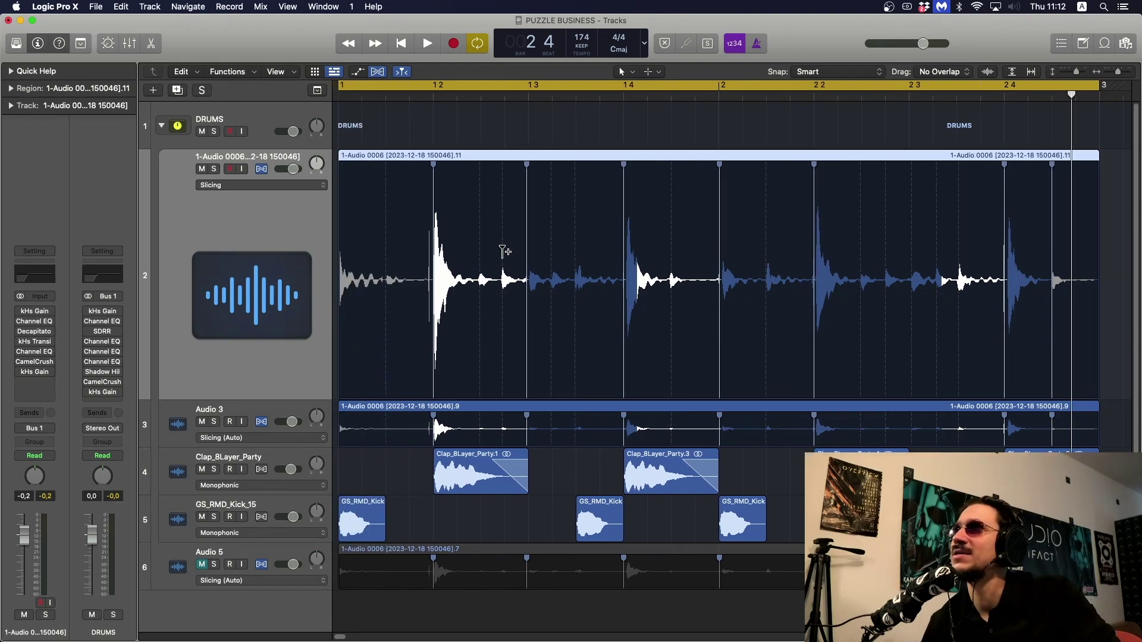
{"action": "key", "text": "a"}
{"action": "key", "text": "ctrl+z"}
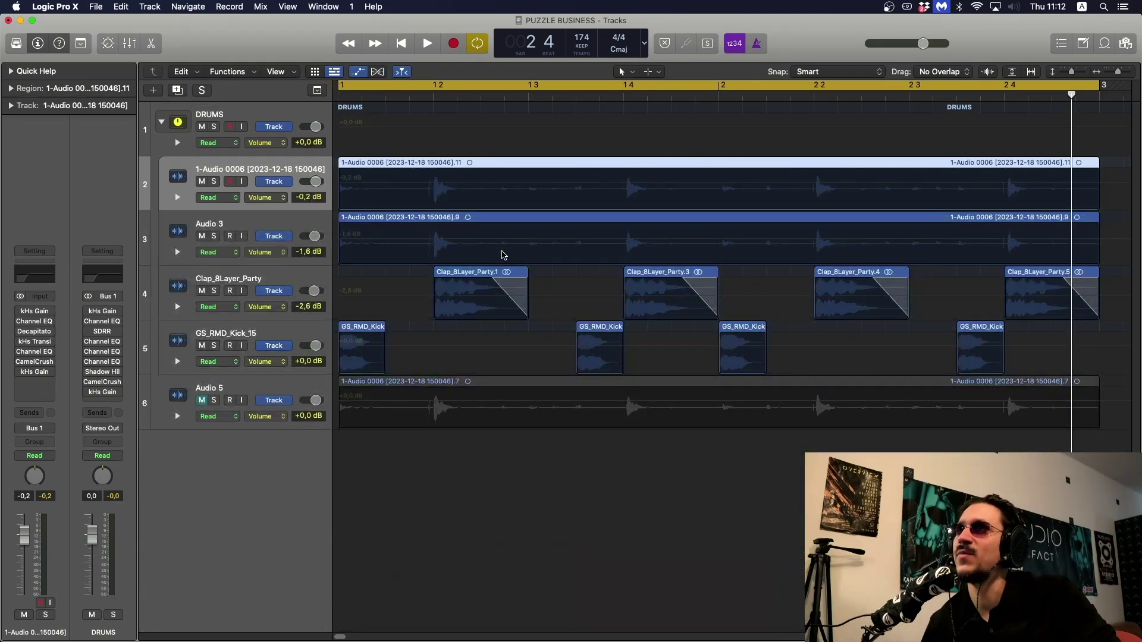
{"action": "key", "text": "super+f"}
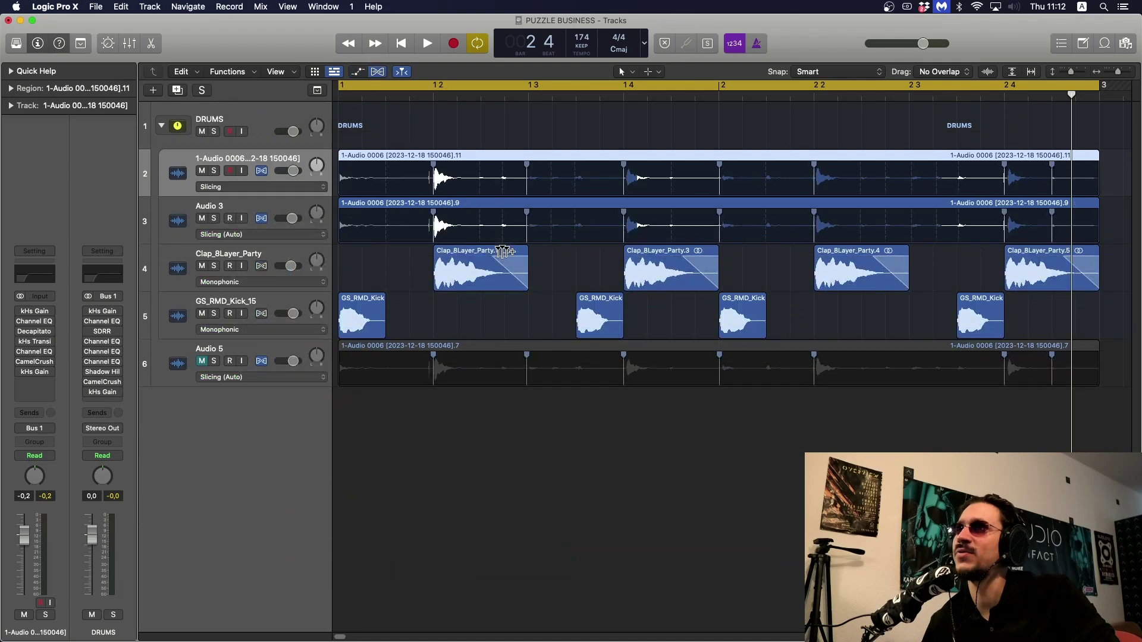
{"action": "left_click", "coordinate": [379, 72]}
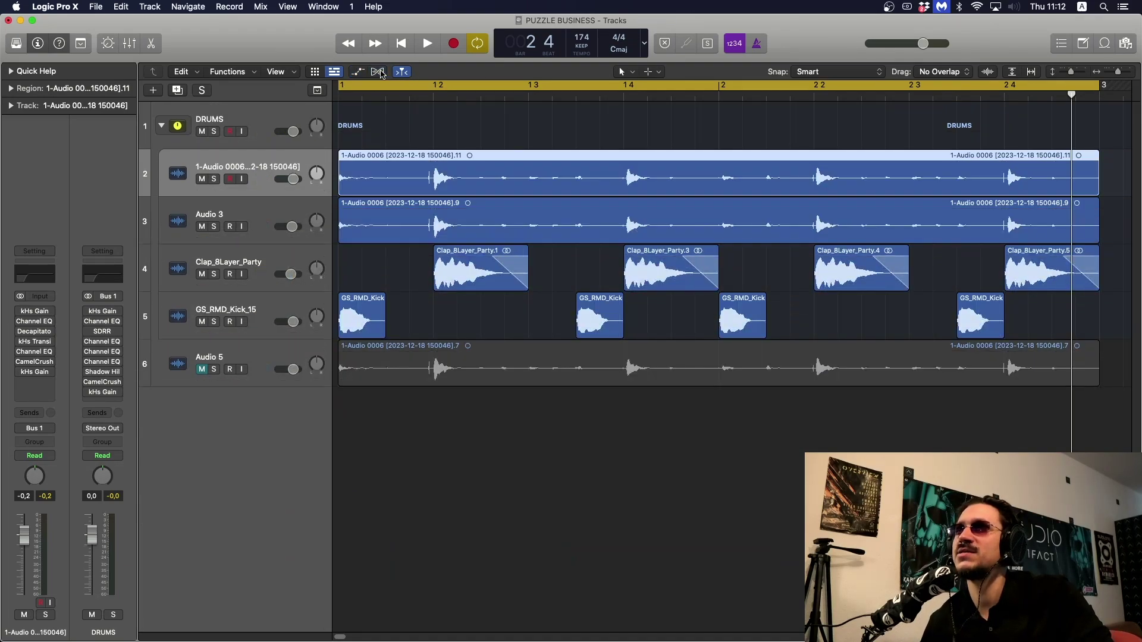
Solo the first break track and play its loop without the other layers.
{"action": "left_click", "coordinate": [216, 180]}
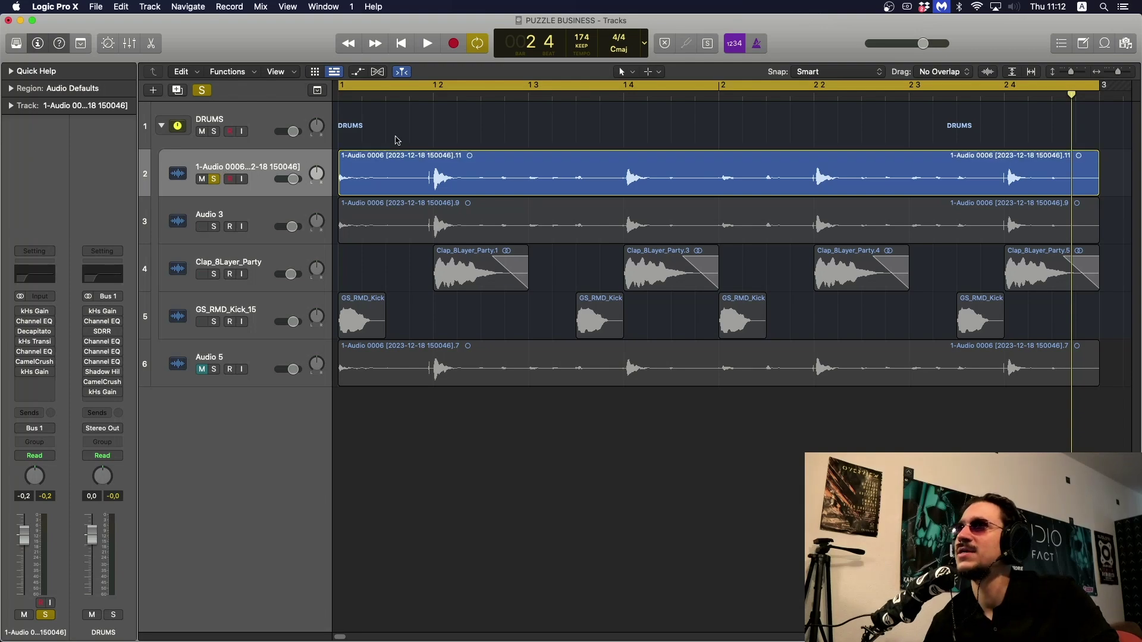
{"action": "scroll", "coordinate": [396, 137], "scroll_direction": "down", "scroll_amount": 3}
{"action": "key", "text": "space"}
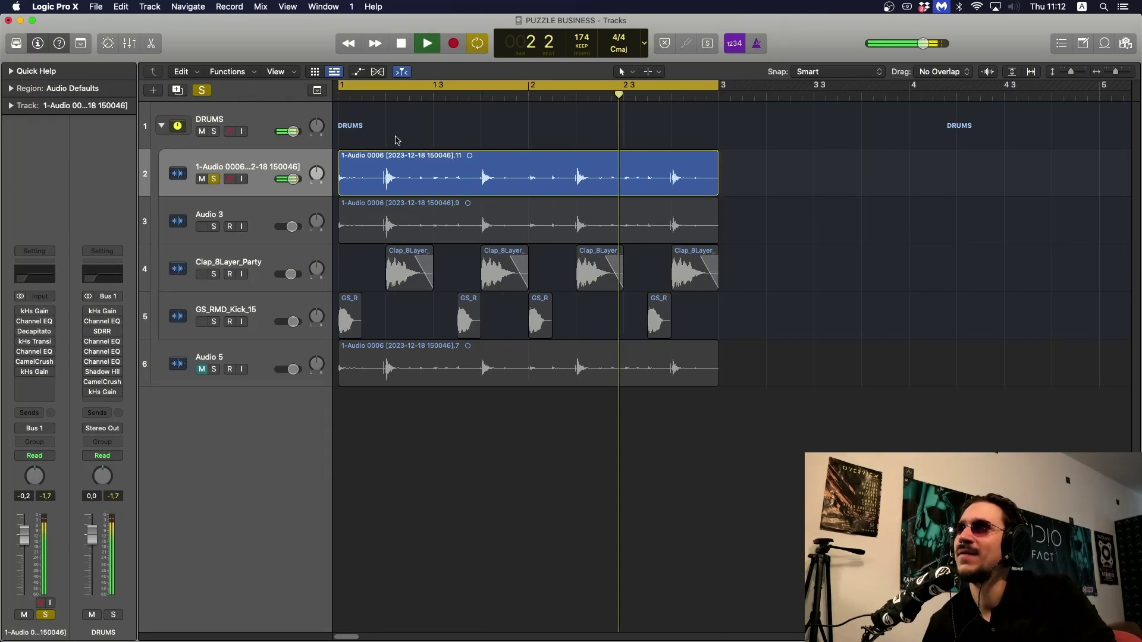
{"action": "key", "text": "space"}
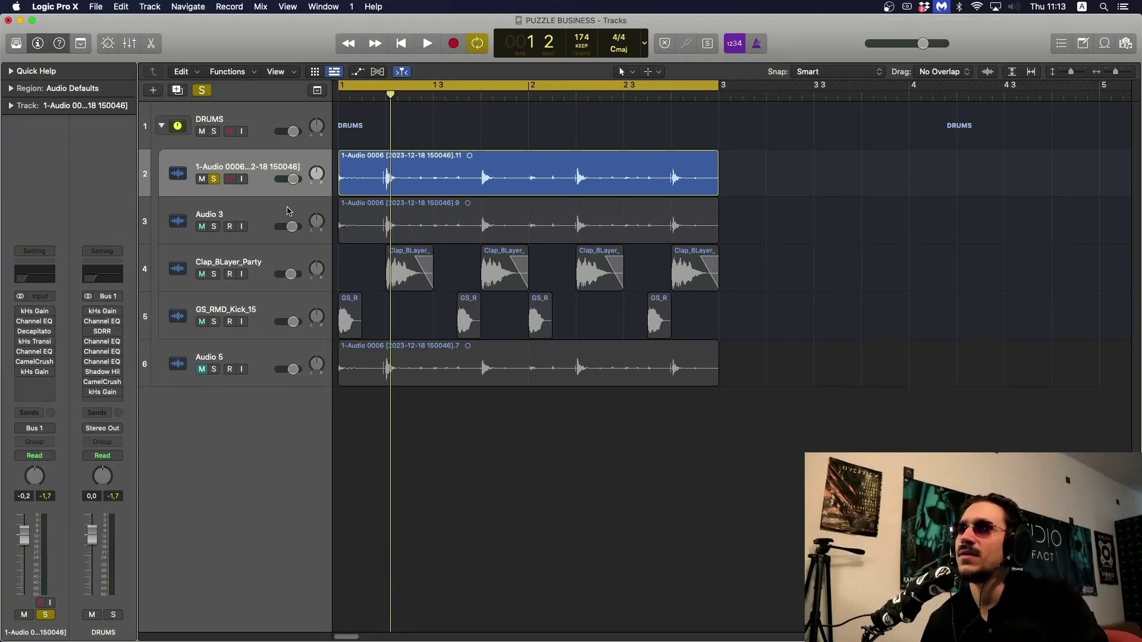
Enable the first kHs Gain insert on the soloed break track, open its window, and audition the loop.
{"action": "left_click", "coordinate": [269, 156]}
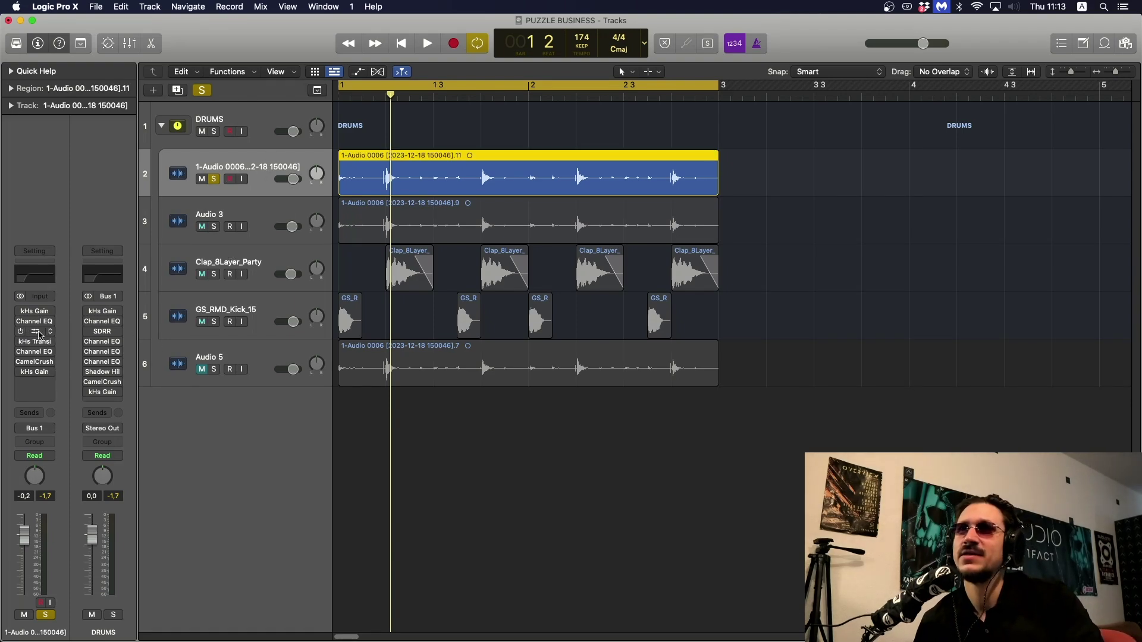
{"action": "mouse_move", "coordinate": [25, 314]}
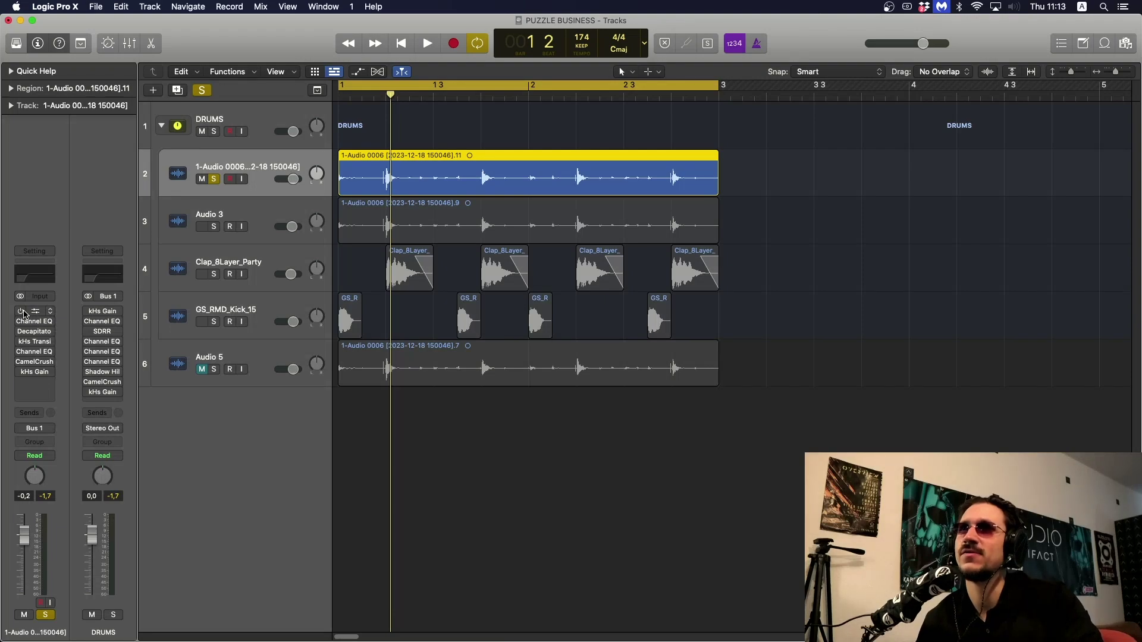
{"action": "left_click", "coordinate": [34, 313]}
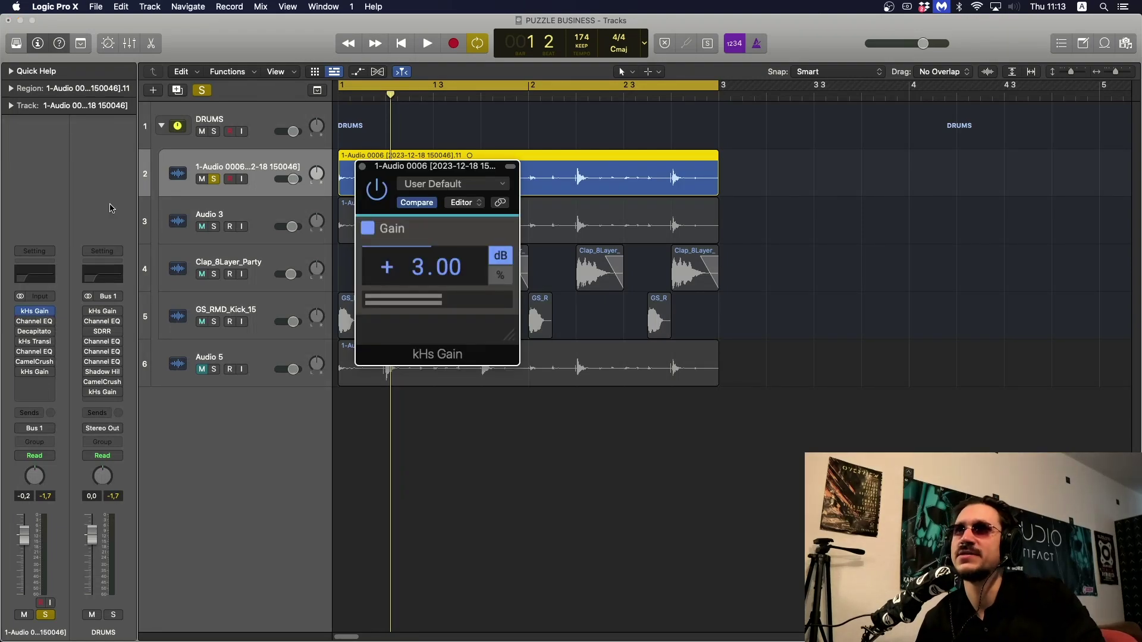
{"action": "left_click", "coordinate": [56, 131]}
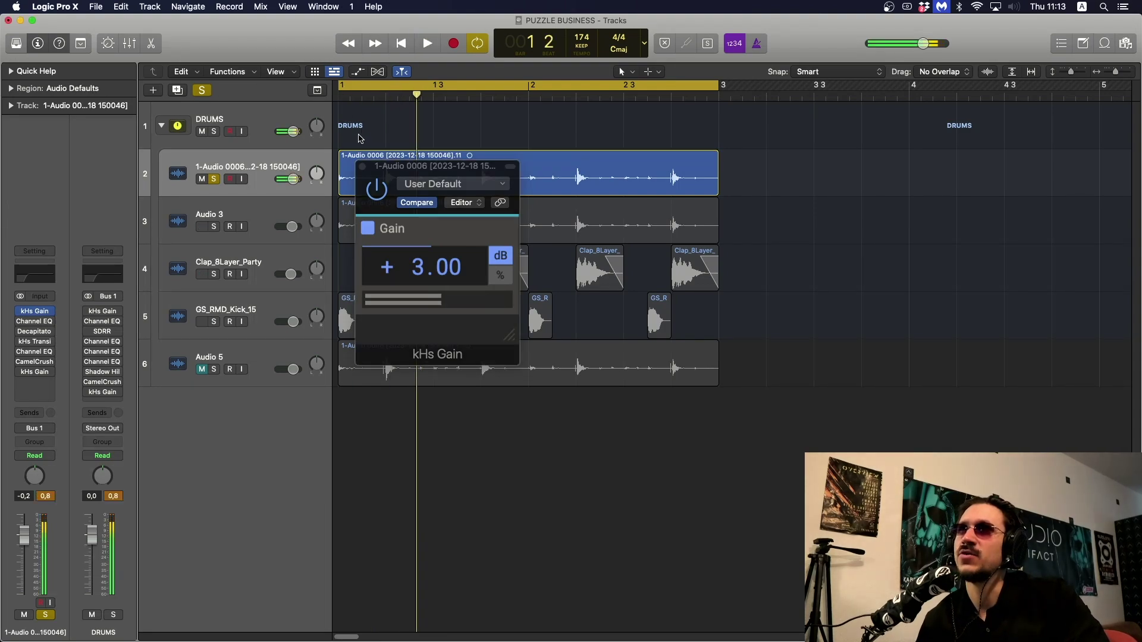
{"action": "key", "text": "space"}
Replay the soloed loop with the first kHs Gain active and close the plugin window.
{"action": "left_click", "coordinate": [10, 88]}
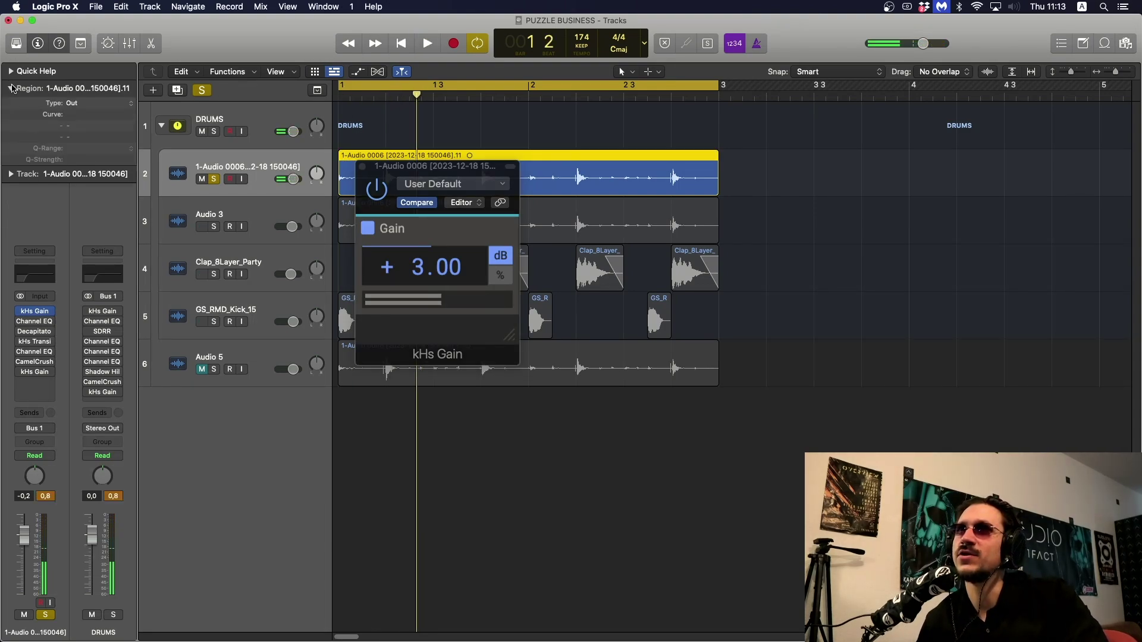
{"action": "left_click", "coordinate": [11, 88]}
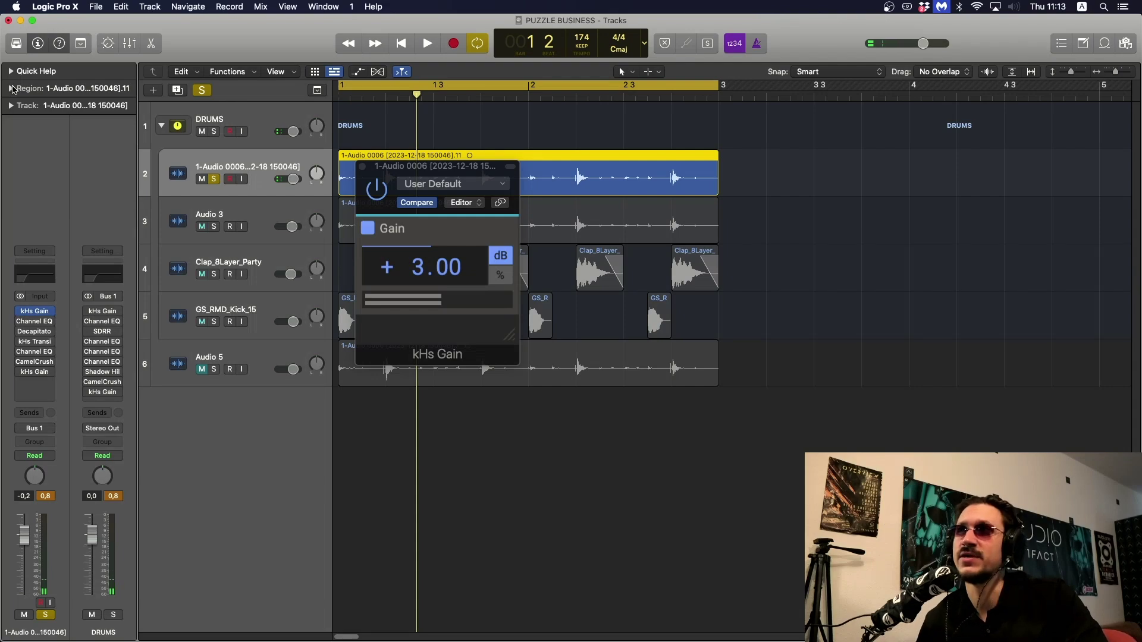
{"action": "key", "text": "space"}
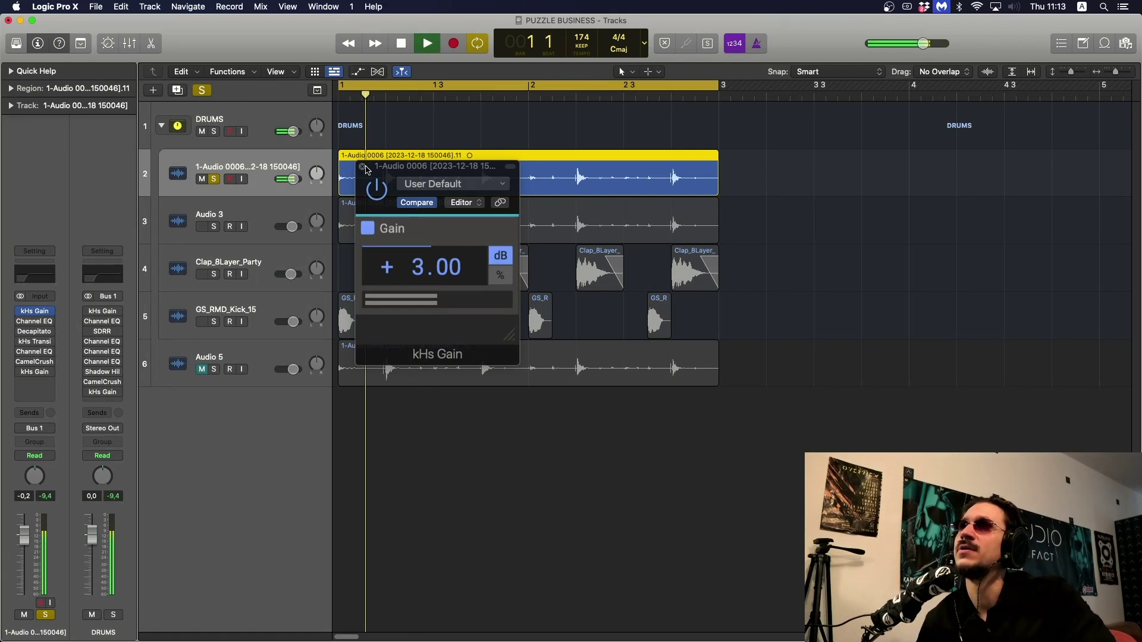
{"action": "key", "text": "space"}
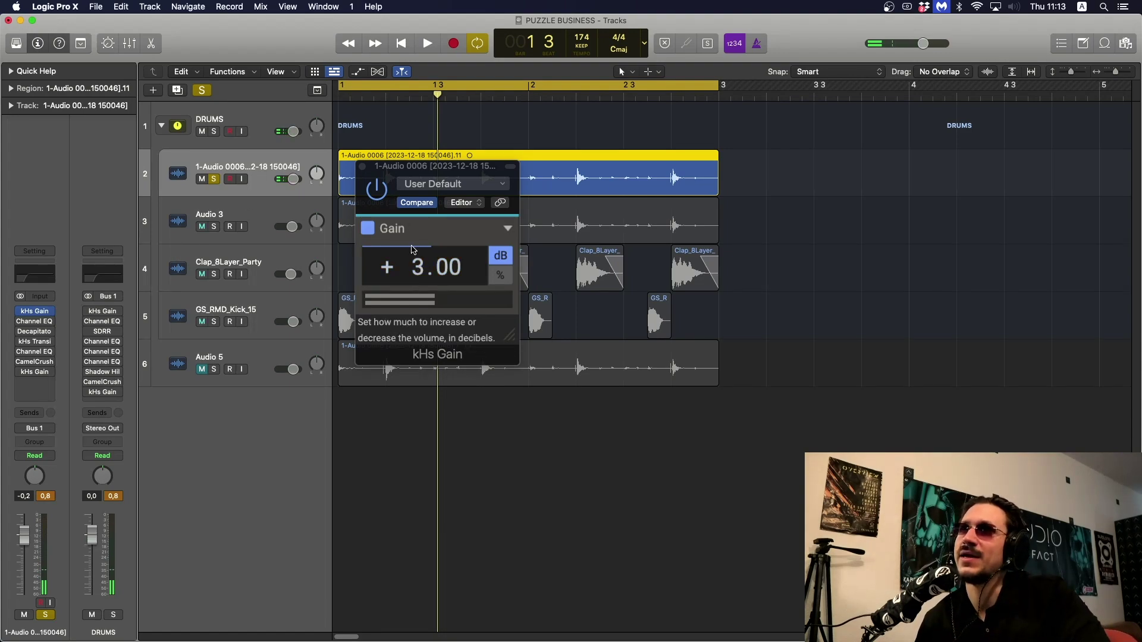
{"action": "left_click", "coordinate": [362, 166]}
{"action": "key", "text": "space"}
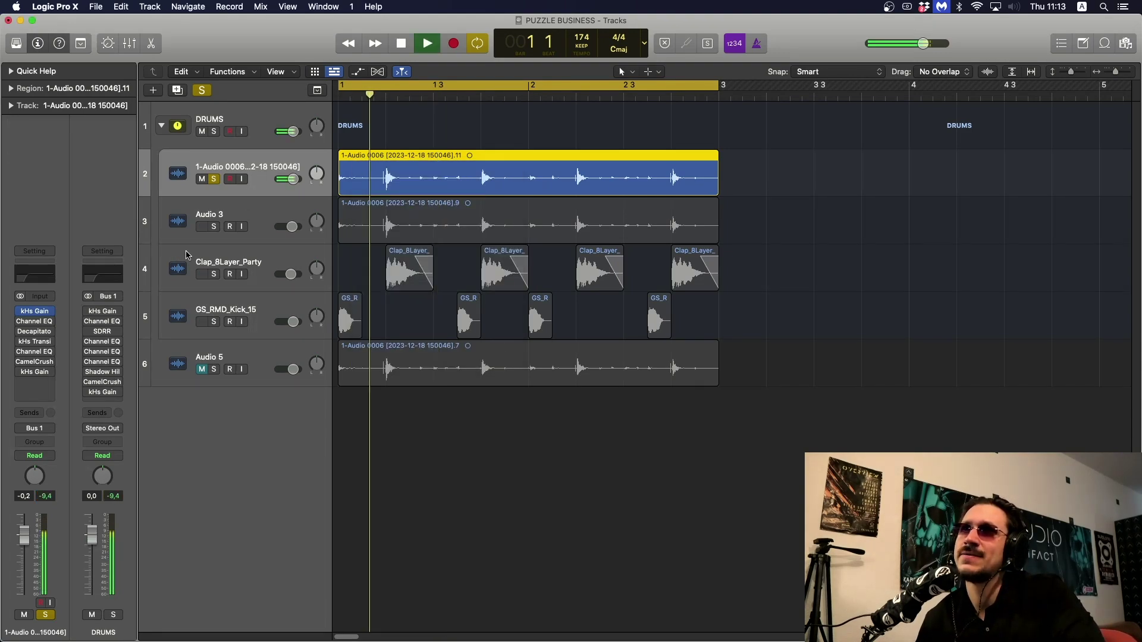
{"action": "key", "text": "space"}
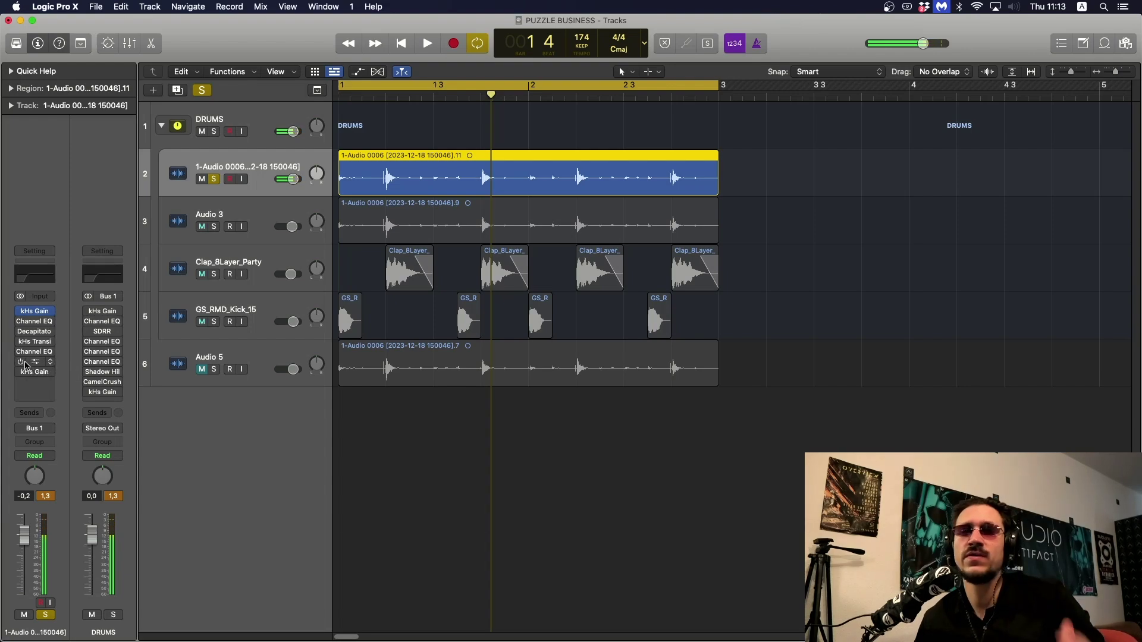
Enable CamelCrush on the soloed break track, reset its peak level display, and enable and open the last kHs Gain insert.
{"action": "mouse_move", "coordinate": [23, 366]}
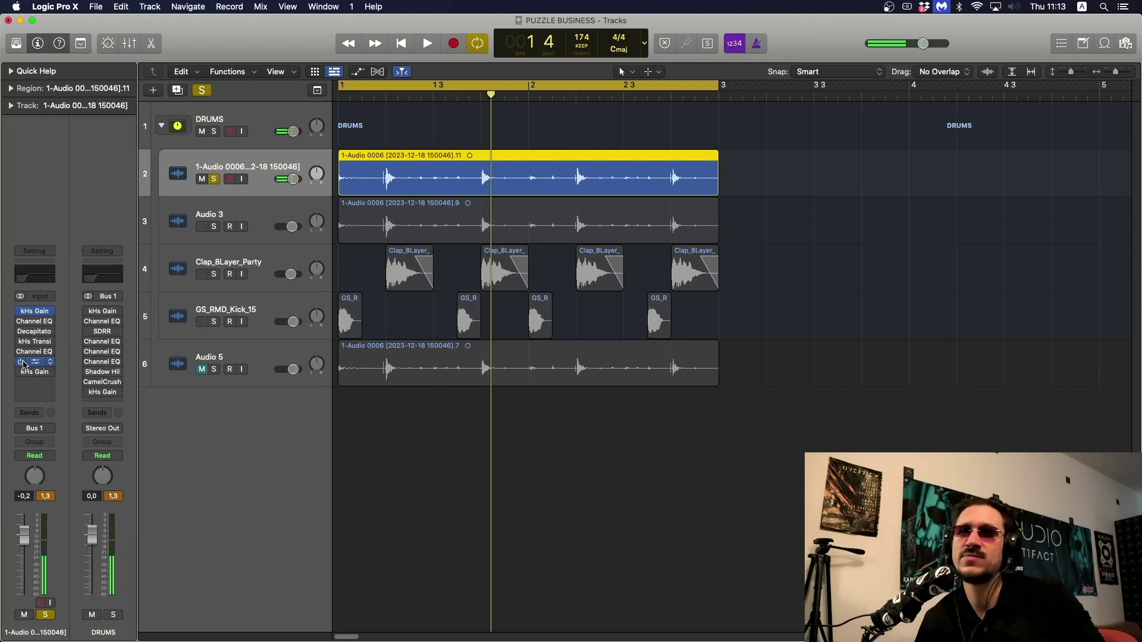
{"action": "left_click", "coordinate": [47, 496]}
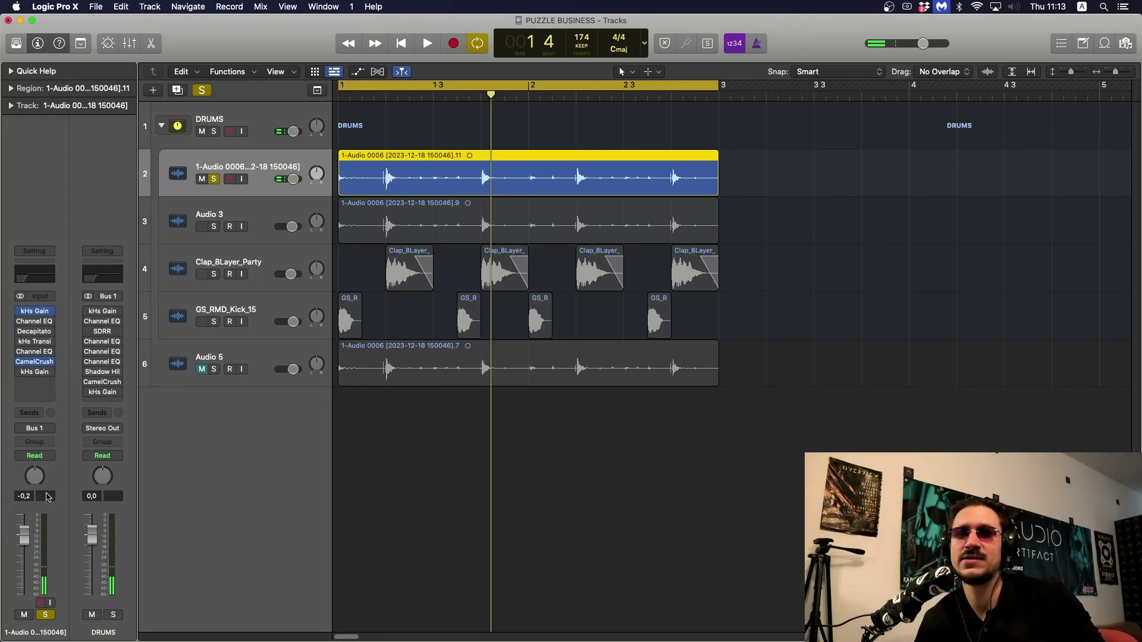
{"action": "left_click", "coordinate": [37, 373]}
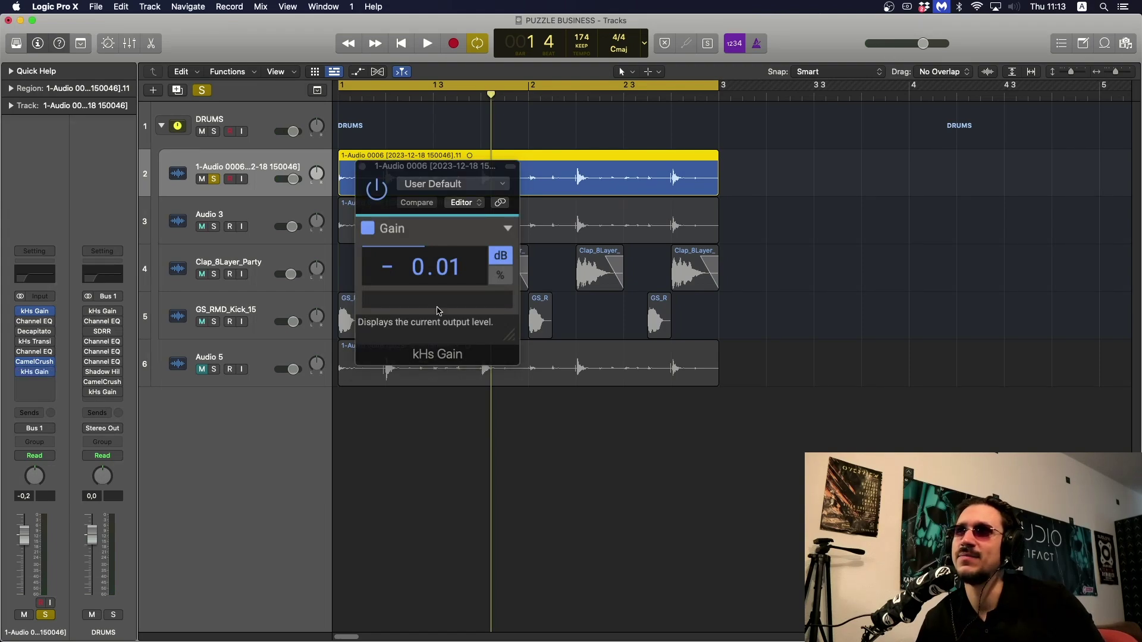
Audition the soloed break loop with the last kHs Gain active and close the plugin window.
{"action": "key", "text": "space"}
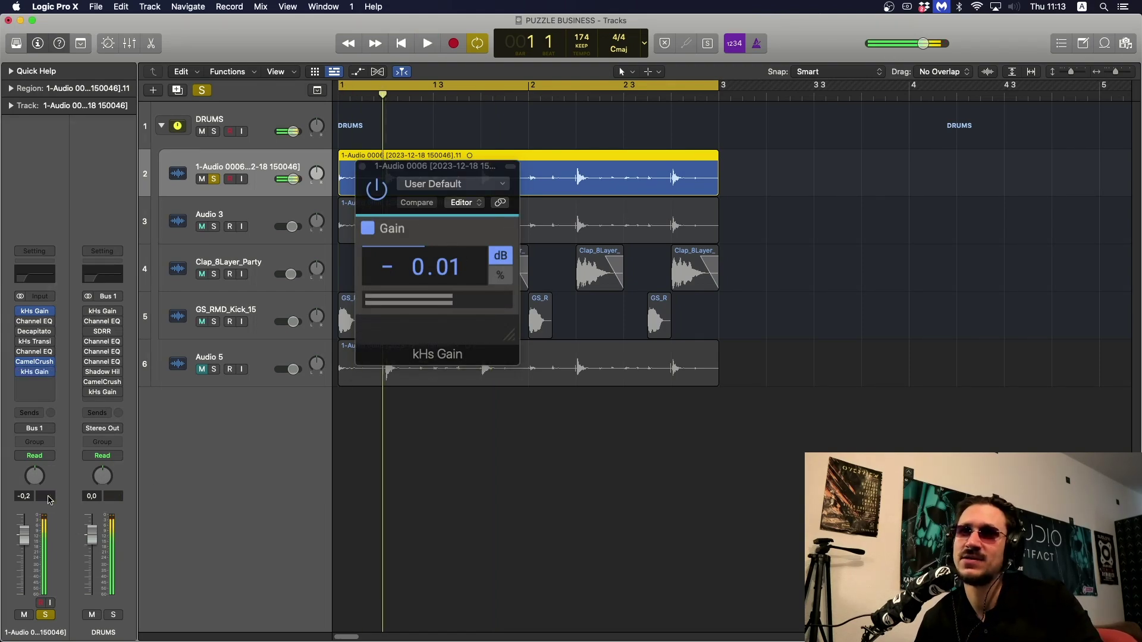
{"action": "left_click", "coordinate": [363, 167]}
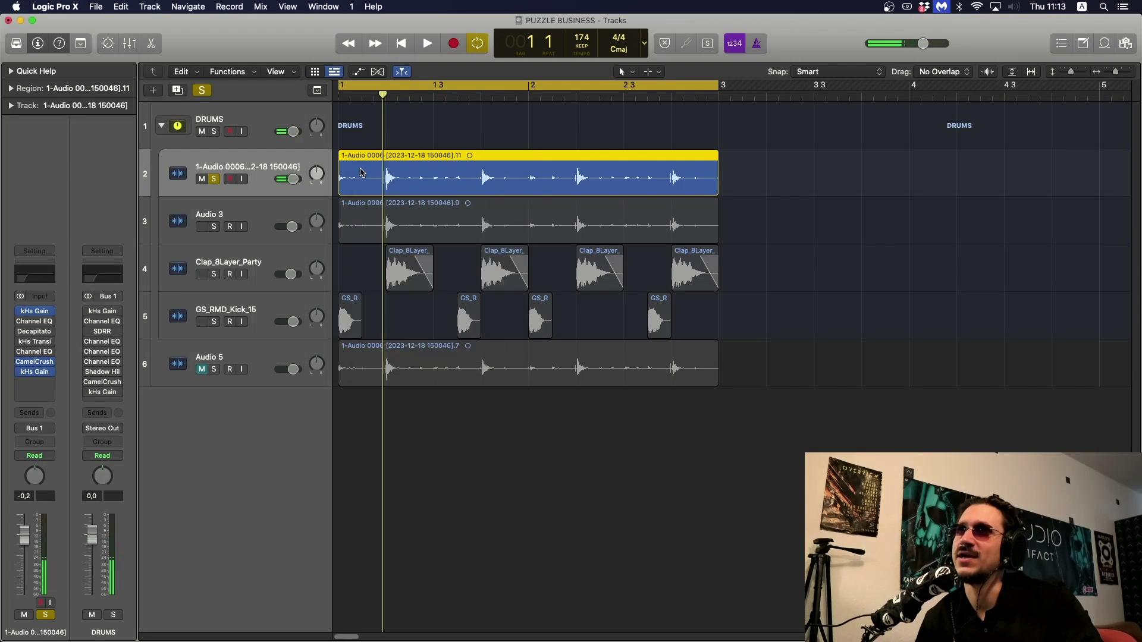
{"action": "key", "text": "space"}
{"action": "key", "text": "space"}
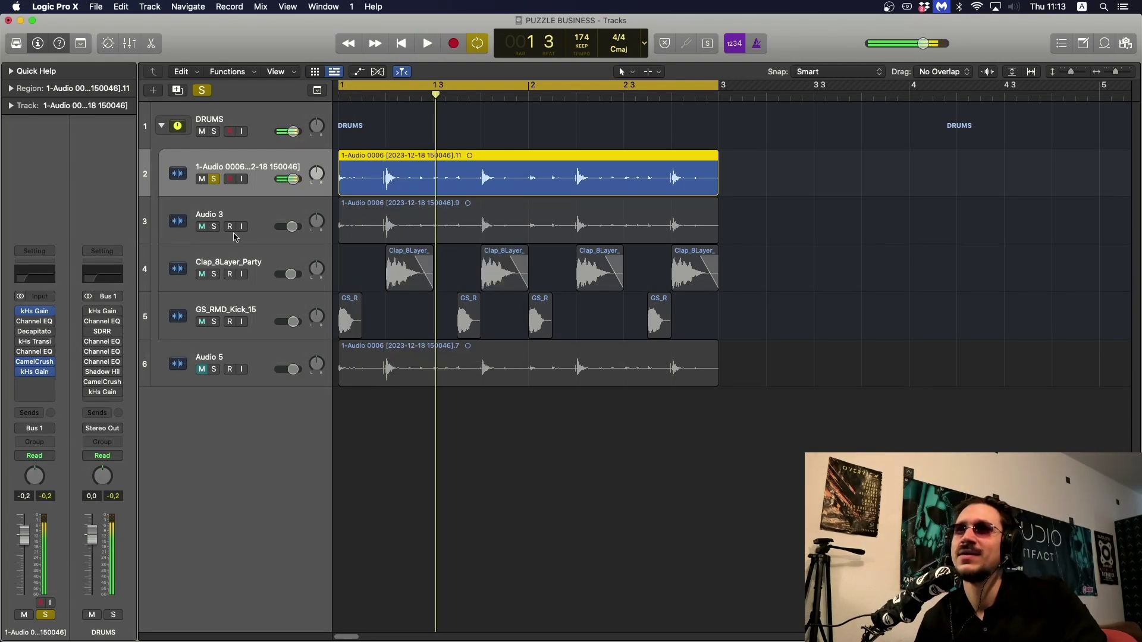
Inspect the bypassed first Channel EQ on the break track, close its window, and replay the loop without it.
{"action": "left_click", "coordinate": [32, 323]}
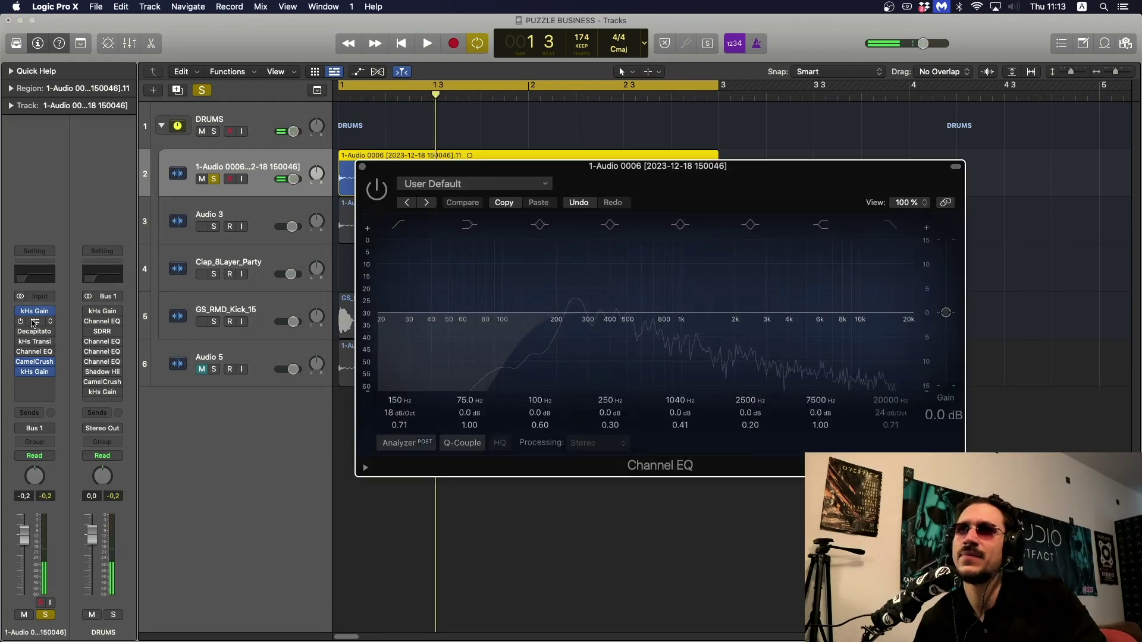
{"action": "left_click", "coordinate": [33, 323]}
{"action": "key", "text": "space"}
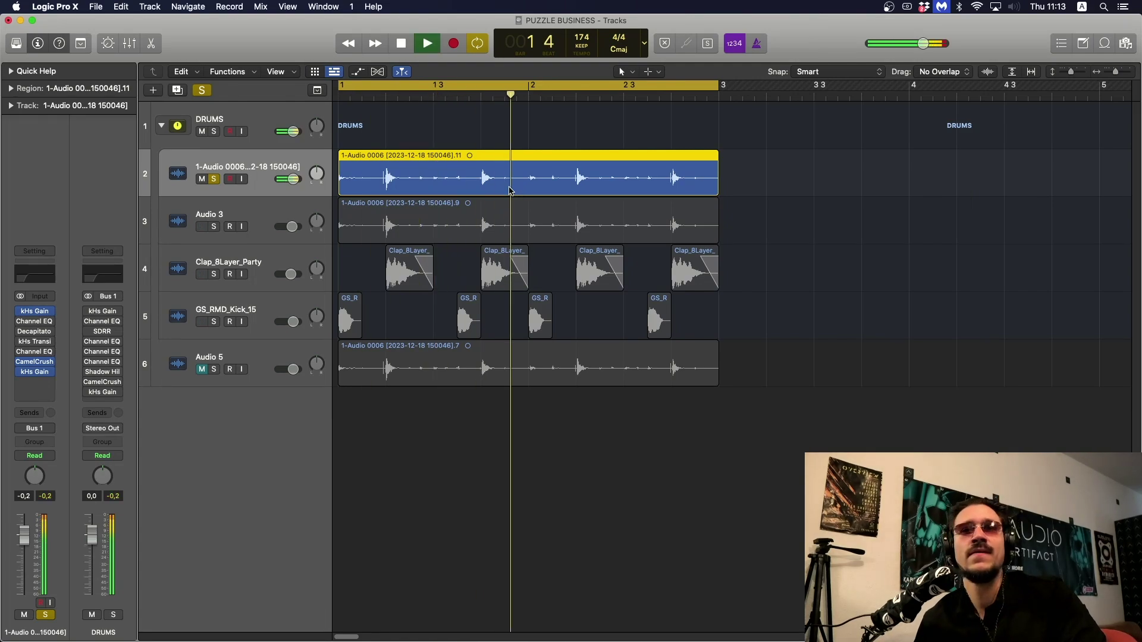
{"action": "key", "text": "space"}
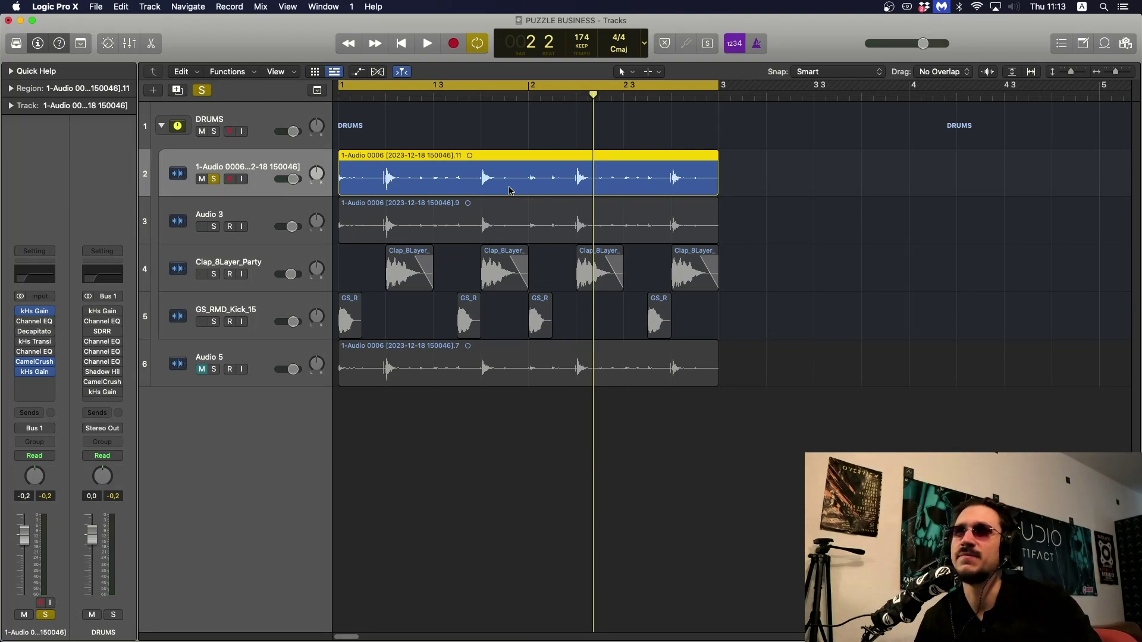
{"action": "key", "text": "space"}
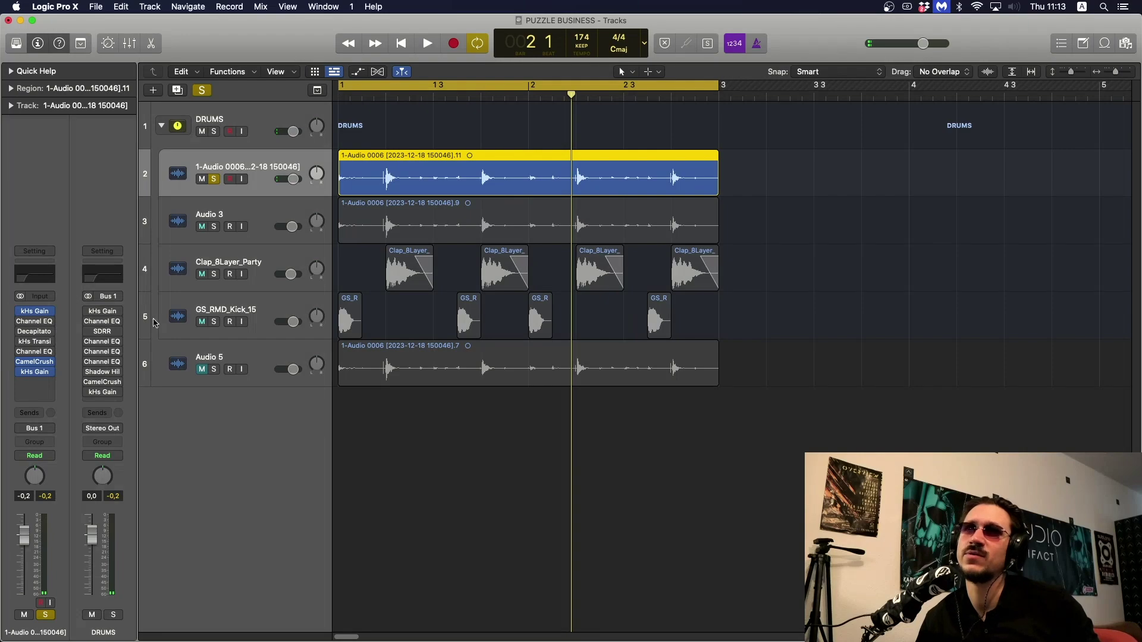
Enable the first Channel EQ on the soloed break track, open its window, and audition the loop with the low cut.
{"action": "mouse_move", "coordinate": [31, 324]}
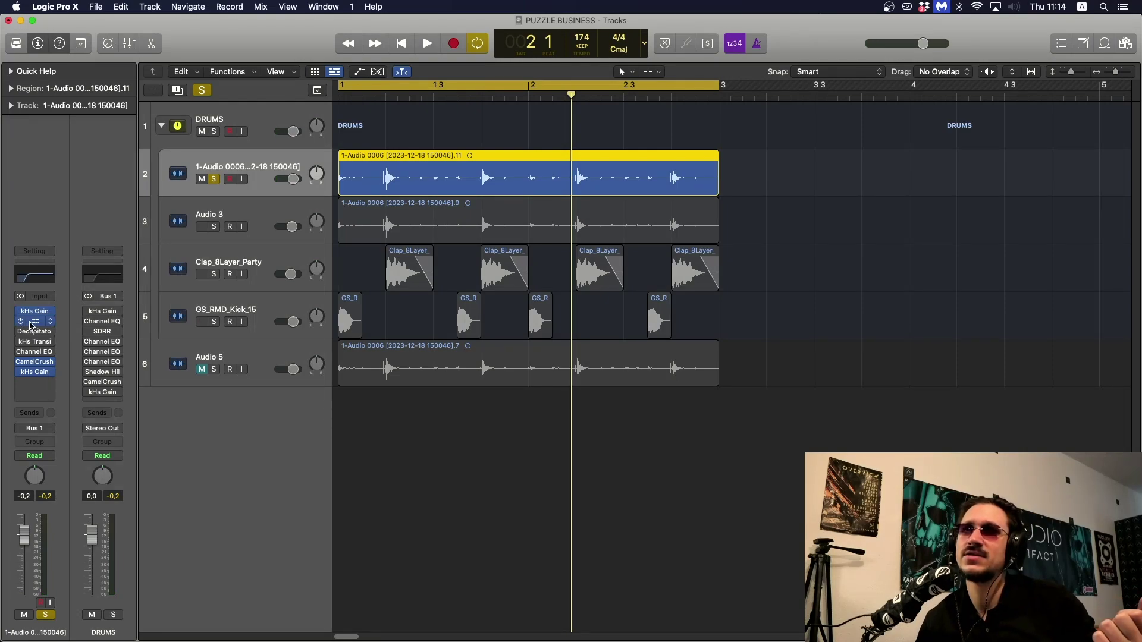
{"action": "left_click", "coordinate": [31, 324]}
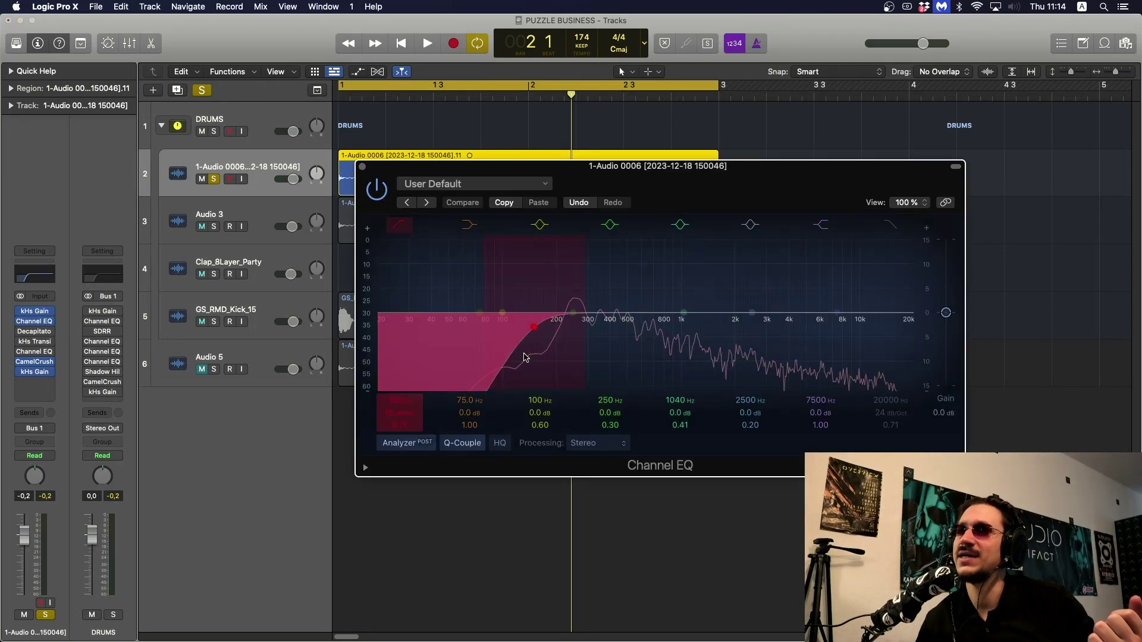
{"action": "key", "text": "space"}
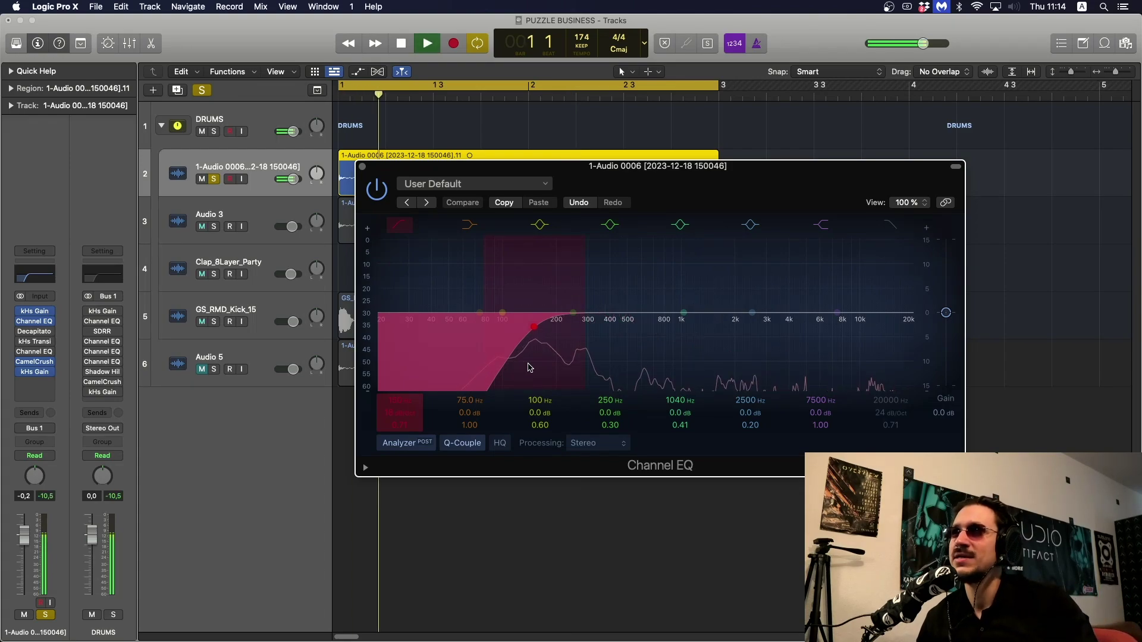
{"action": "key", "text": "space"}
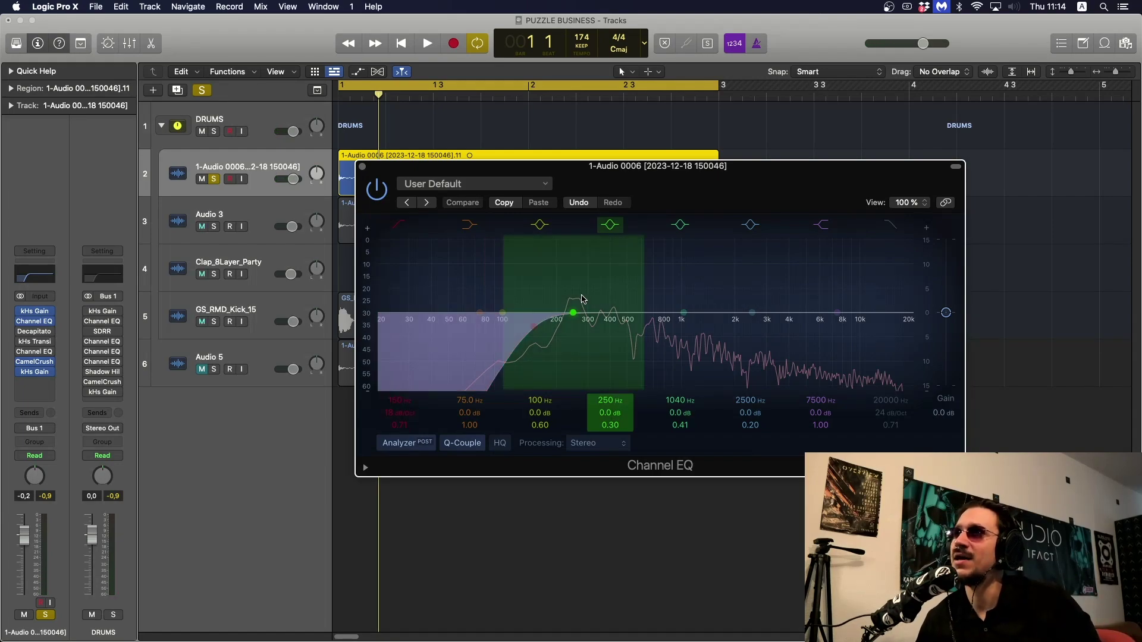
Boost the first Channel EQ's 250 Hz band by 1.5 dB at 248 Hz, switch that band off, and replay the loop.
{"action": "left_click_drag", "start_coordinate": [586, 314], "coordinate": [585, 298]}
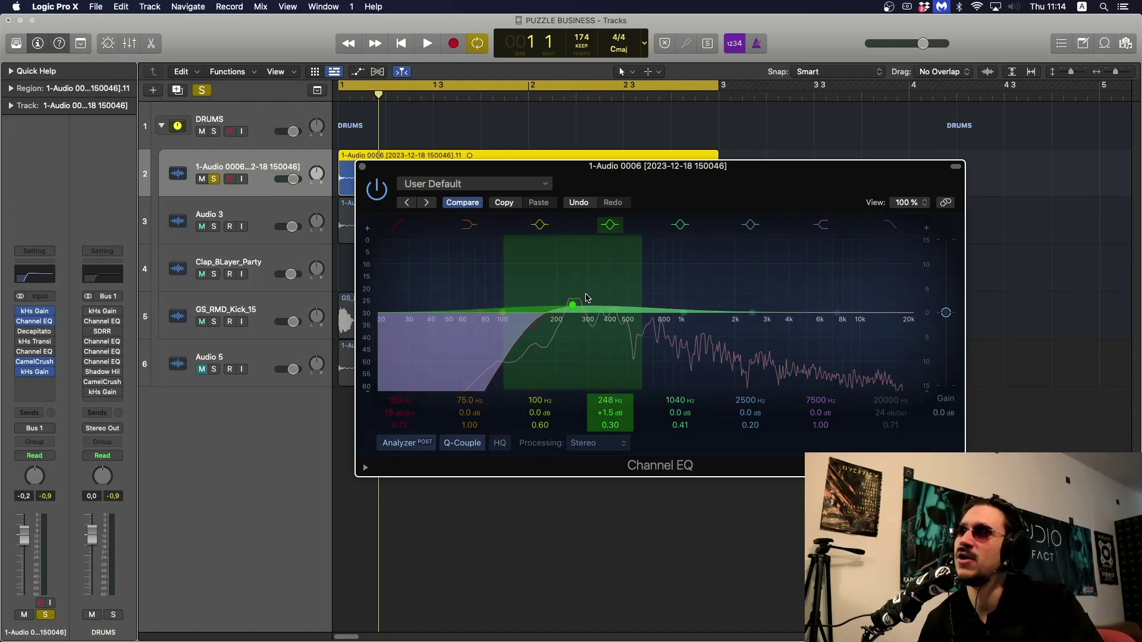
{"action": "left_click", "coordinate": [611, 226]}
{"action": "left_click", "coordinate": [609, 225]}
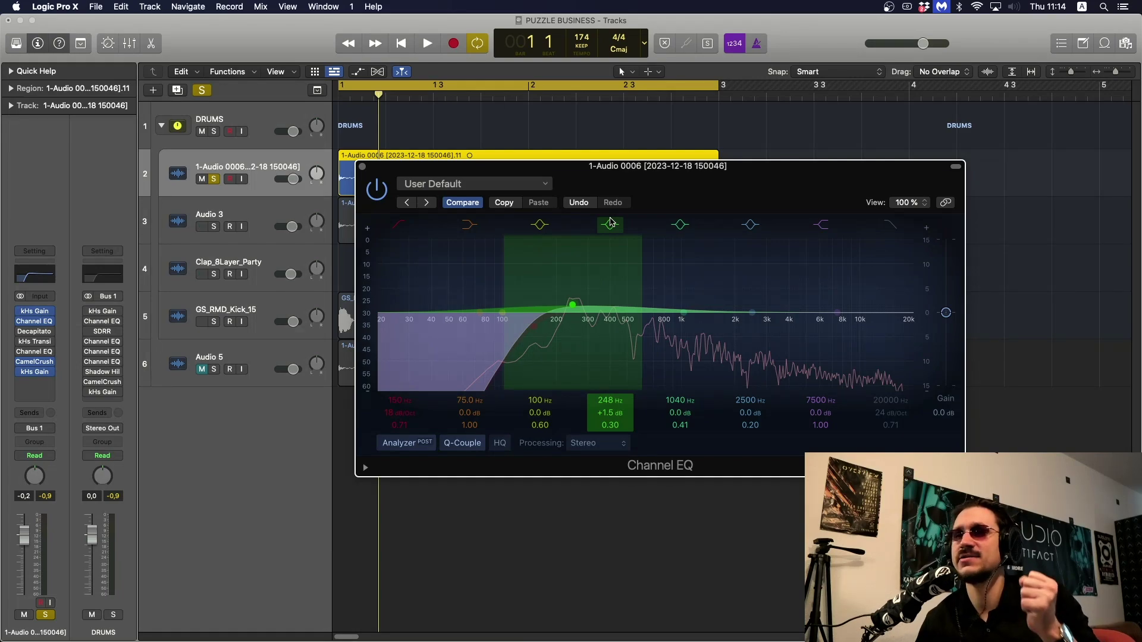
{"action": "left_click", "coordinate": [611, 224]}
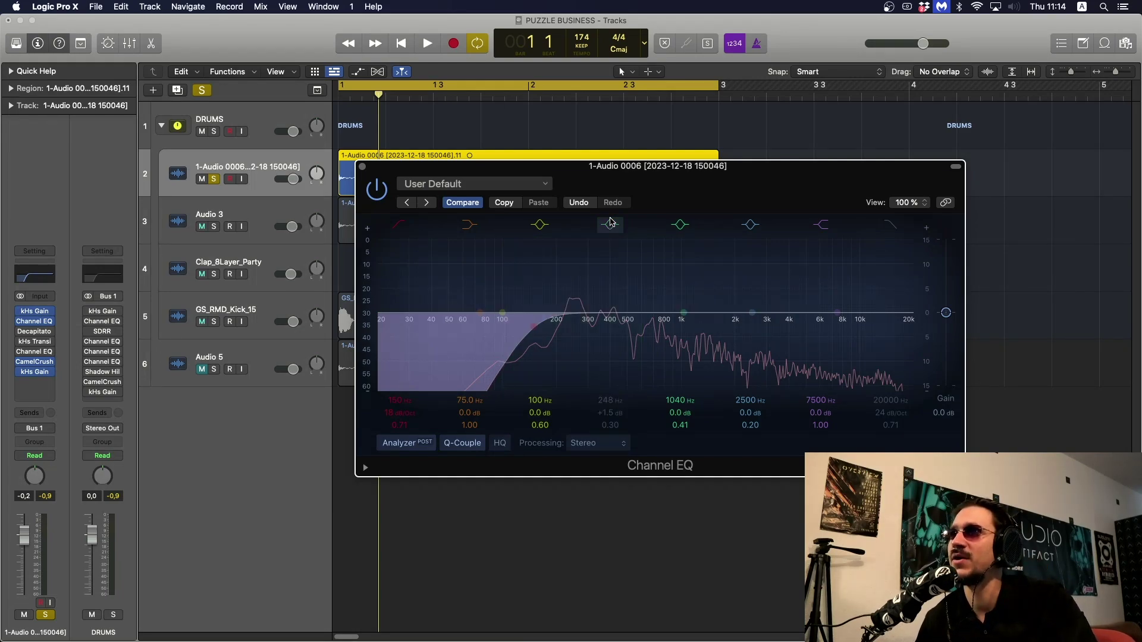
{"action": "key", "text": "space"}
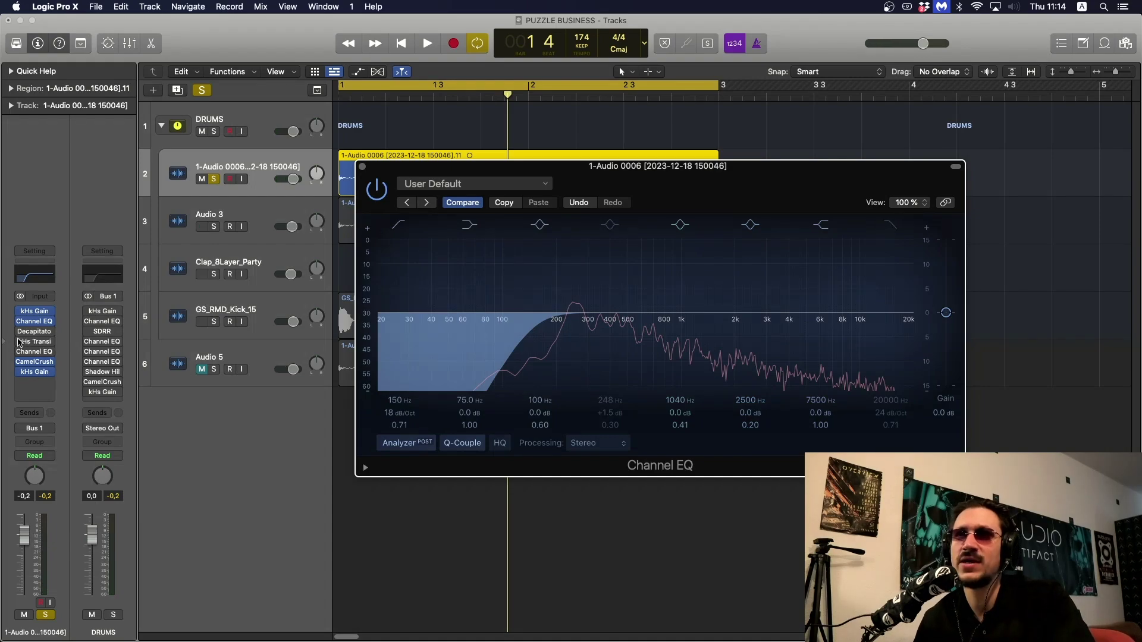
Enable Decapitator on the break track, close the Channel EQ window, open Decapitator's, and audition the loop with the saturation.
{"action": "mouse_move", "coordinate": [22, 332]}
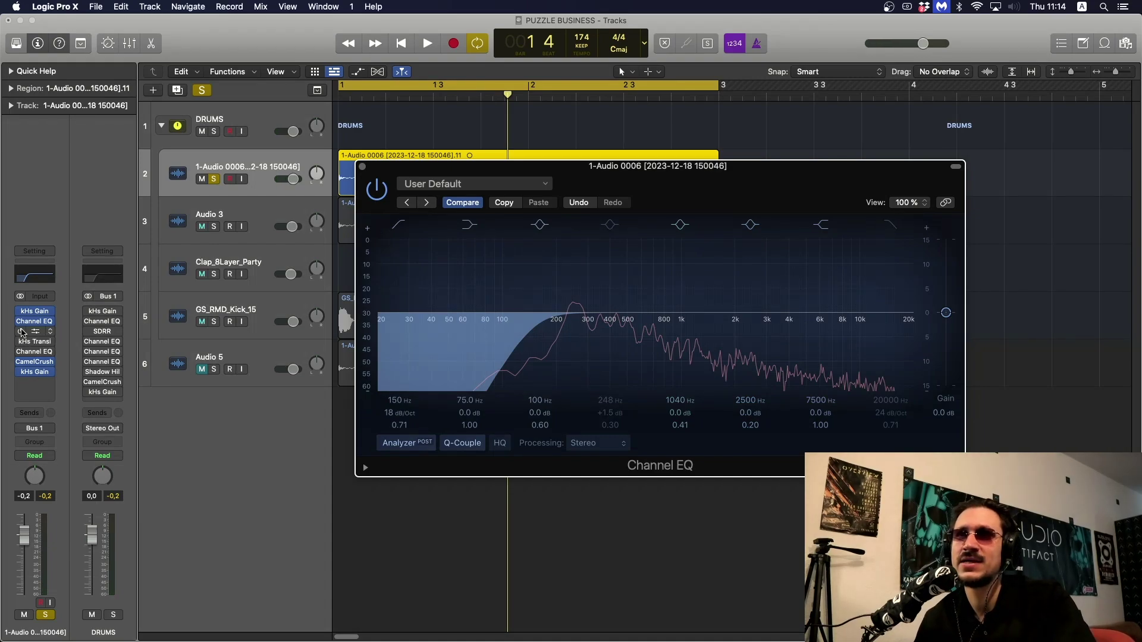
{"action": "left_click", "coordinate": [362, 166]}
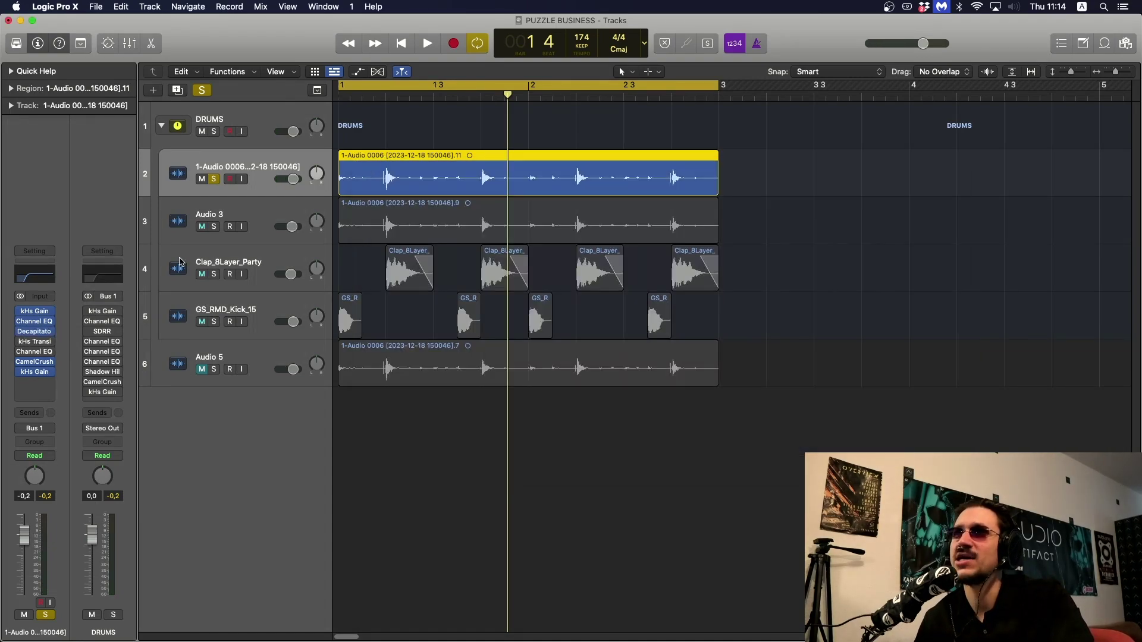
{"action": "left_click", "coordinate": [40, 334]}
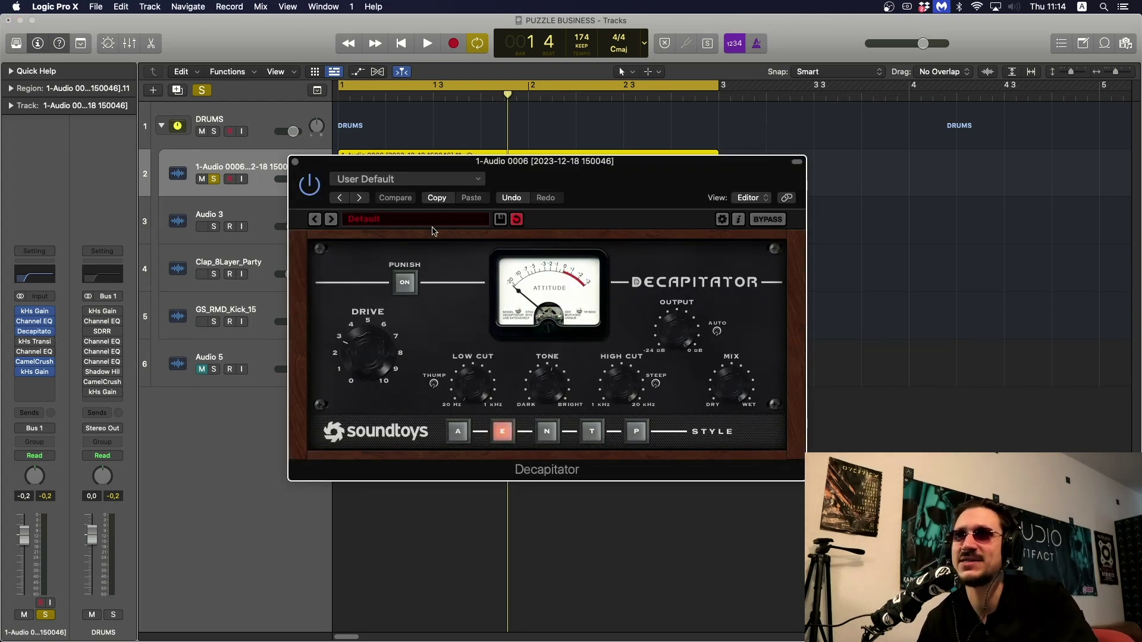
{"action": "left_click_drag", "start_coordinate": [429, 161], "coordinate": [388, 144]}
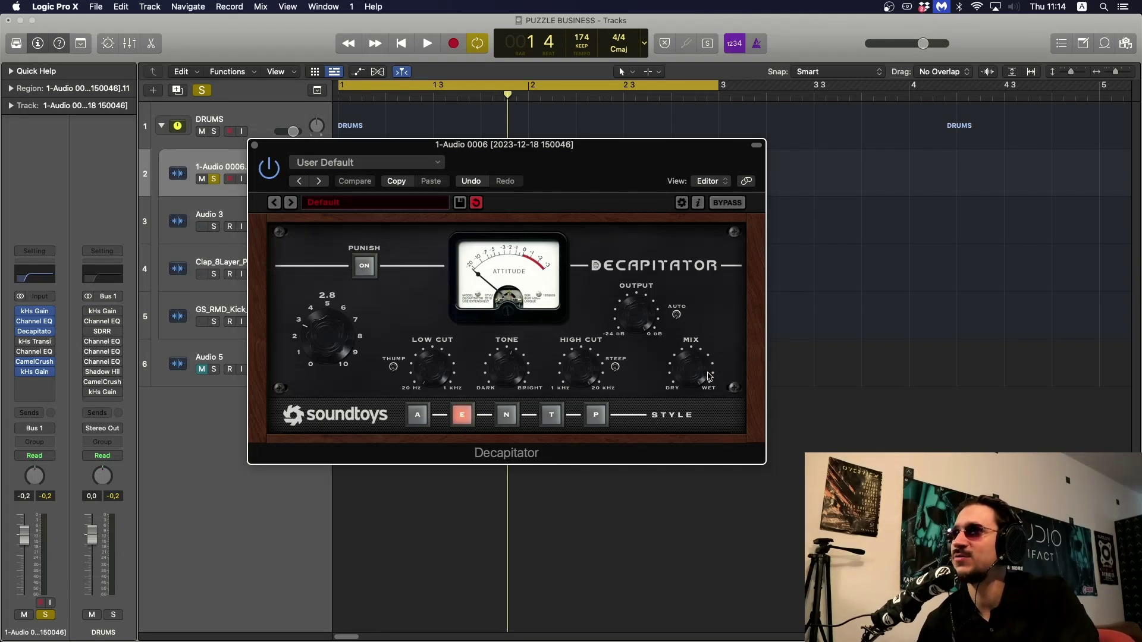
{"action": "key", "text": "space"}
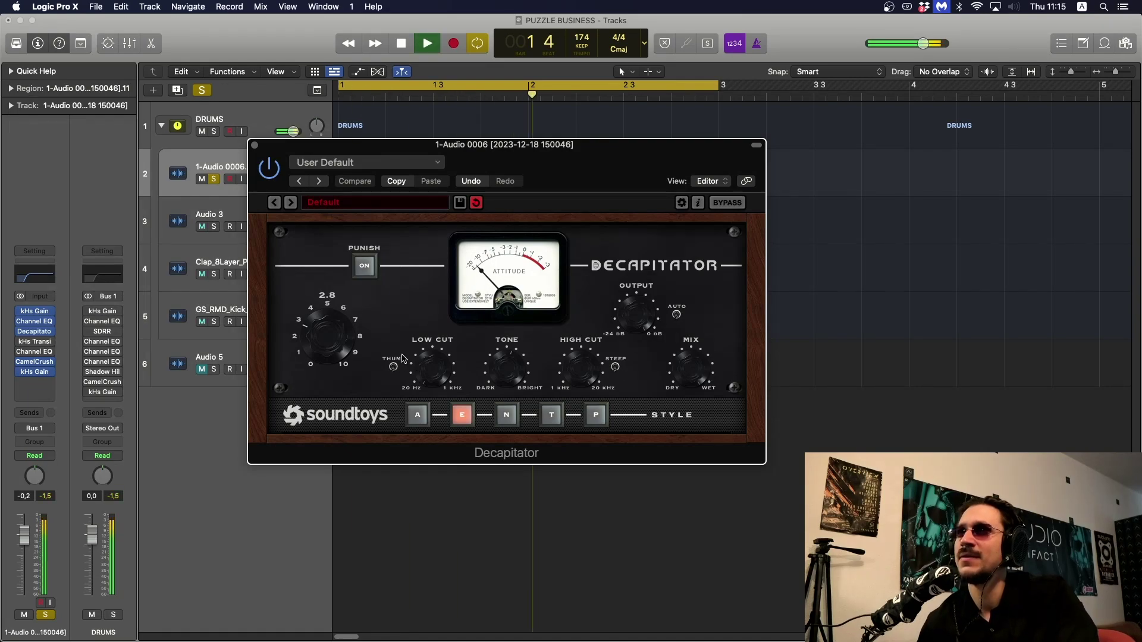
{"action": "key", "text": "space"}
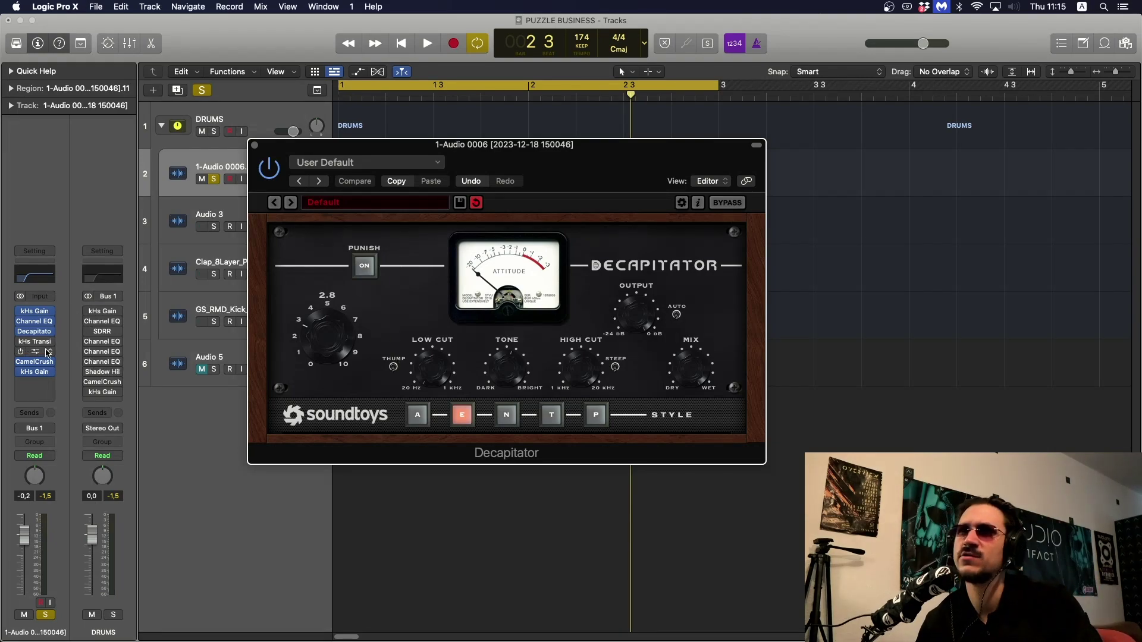
Enable kHs Transient Shaper in place of the open Decapitator window, adjust its Sustain slightly, audition the loop, and close it.
{"action": "key", "text": "v"}
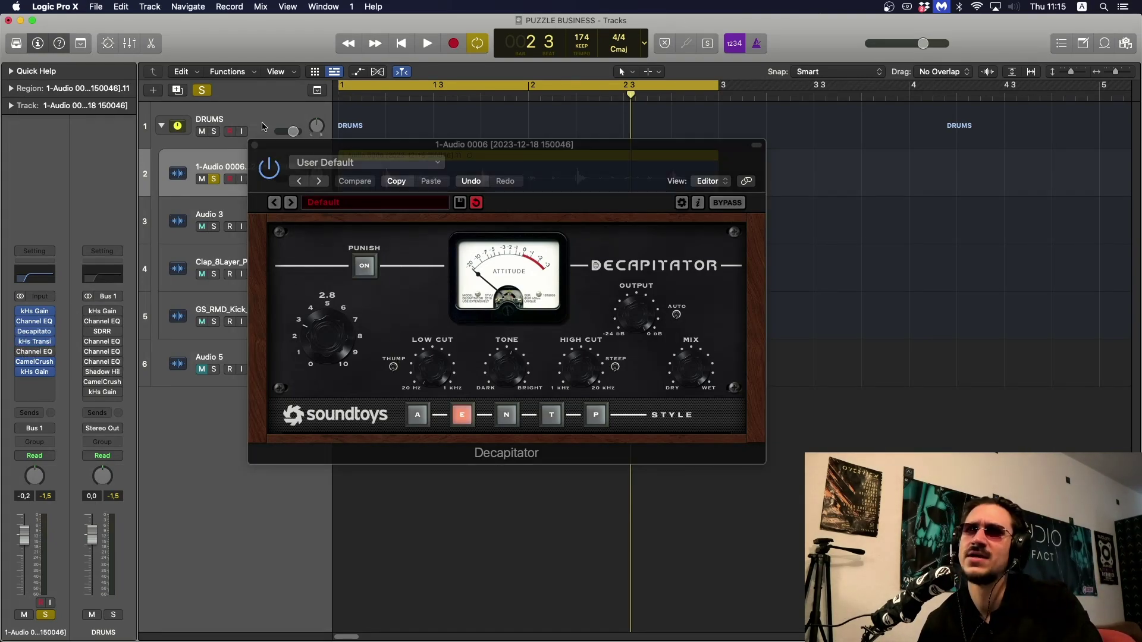
{"action": "left_click", "coordinate": [256, 145]}
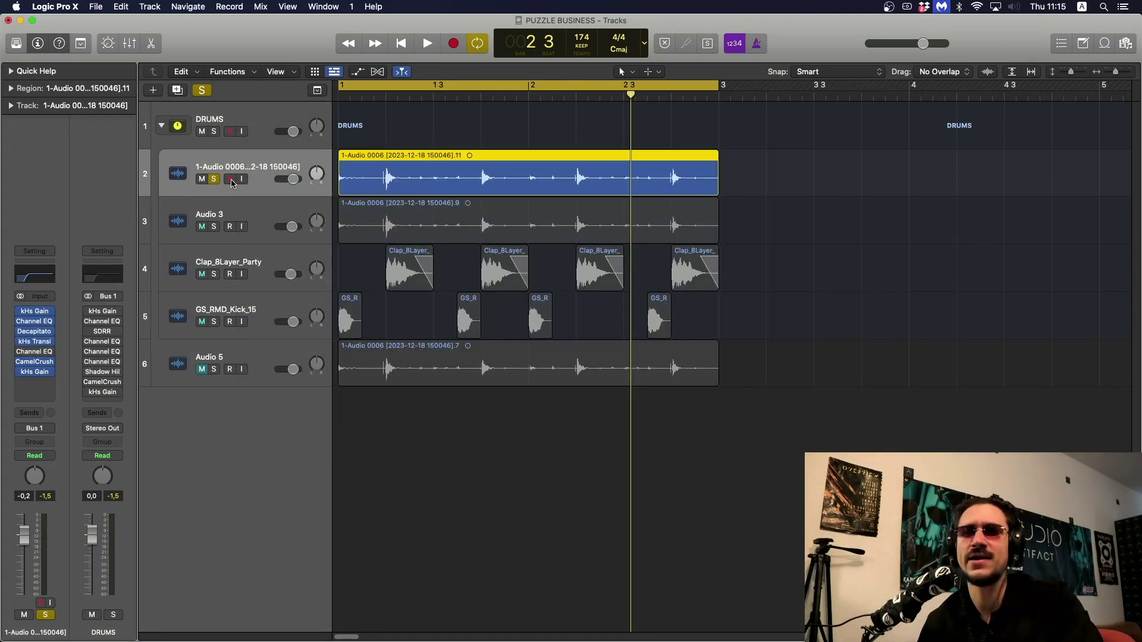
{"action": "left_click", "coordinate": [37, 344]}
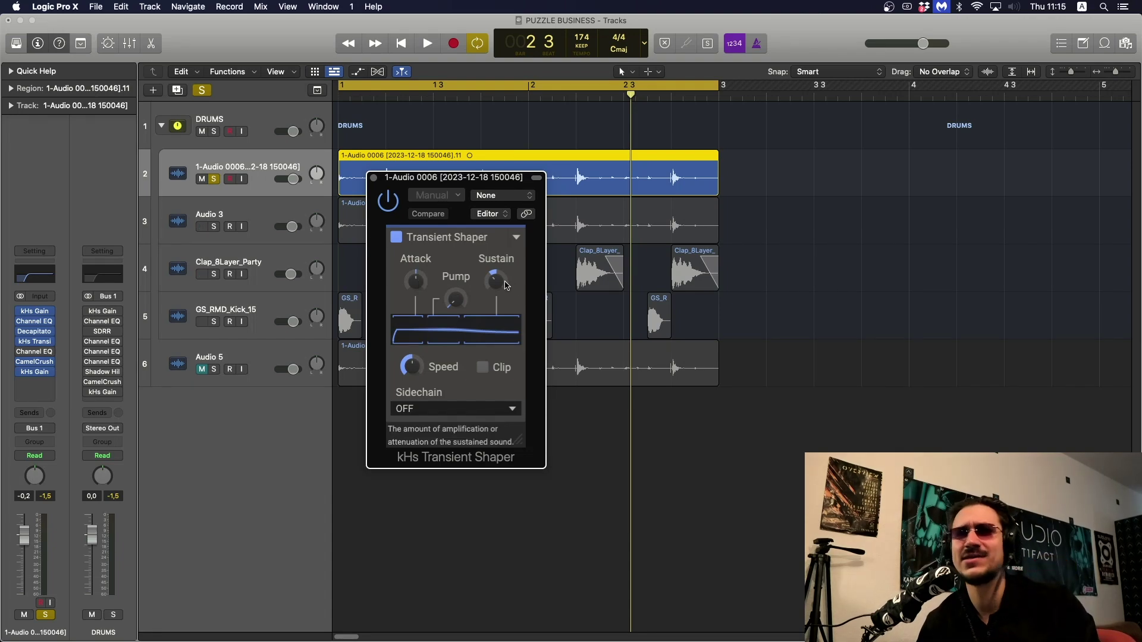
{"action": "left_click_drag", "start_coordinate": [496, 281], "coordinate": [504, 283]}
{"action": "key", "text": "space"}
{"action": "key", "text": "space"}
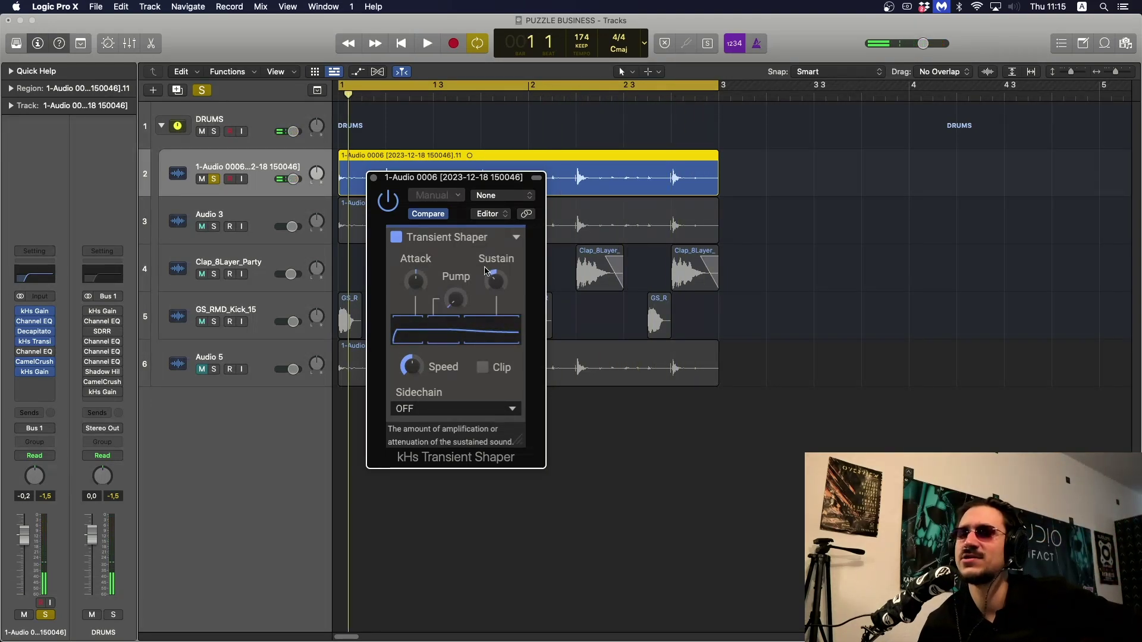
{"action": "left_click", "coordinate": [373, 177]}
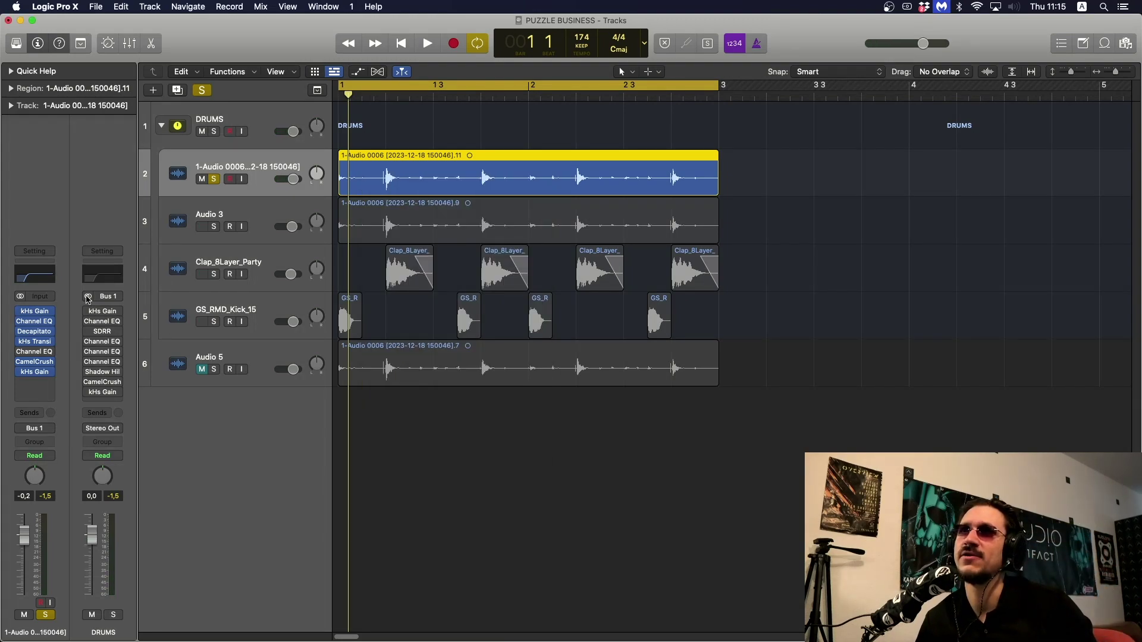
Enable and open the second Channel EQ on the break track, nudge its low-cut band, audition the loop, and close the window.
{"action": "mouse_move", "coordinate": [37, 355]}
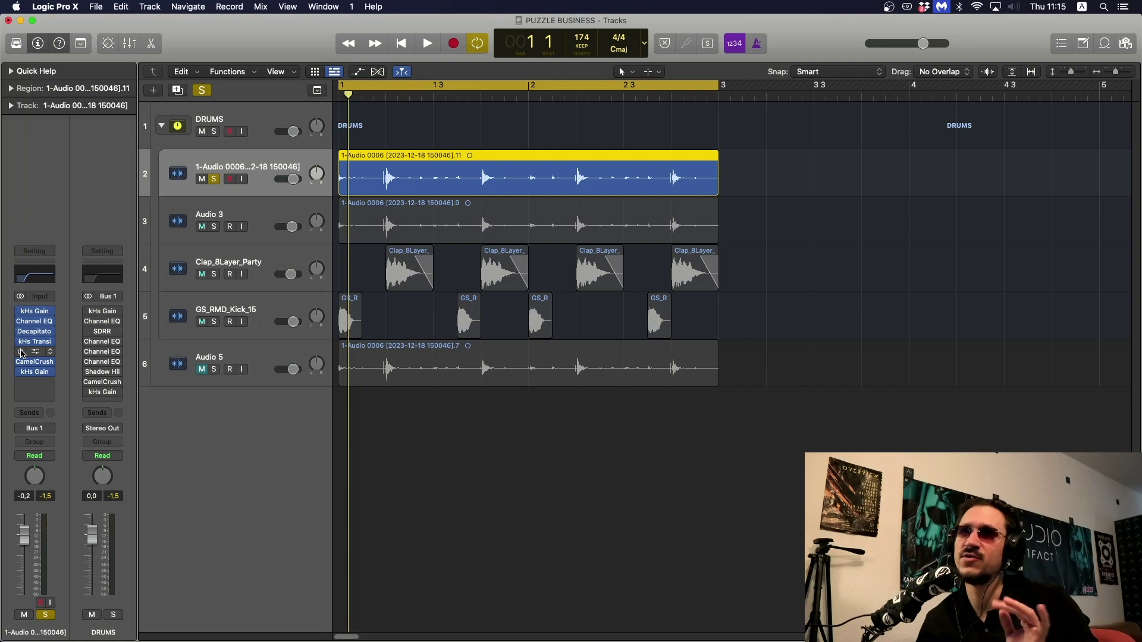
{"action": "left_click", "coordinate": [34, 354]}
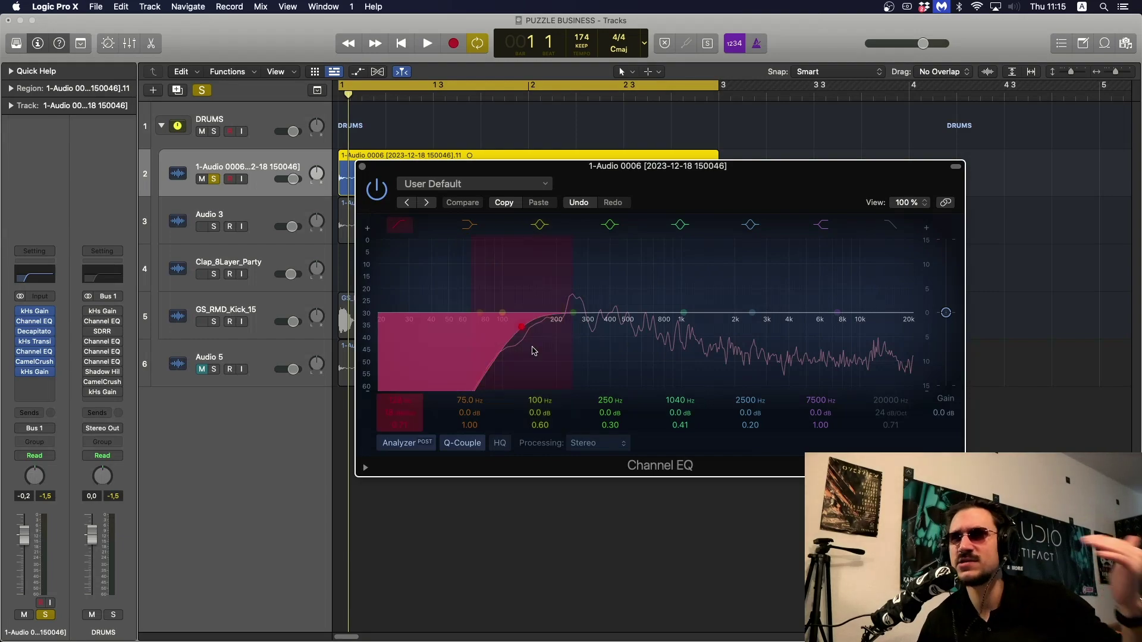
{"action": "mouse_move", "coordinate": [415, 412]}
{"action": "left_mouse_down"}
{"action": "mouse_move", "coordinate": [415, 389]}
{"action": "mouse_move", "coordinate": [416, 415]}
{"action": "left_mouse_up"}
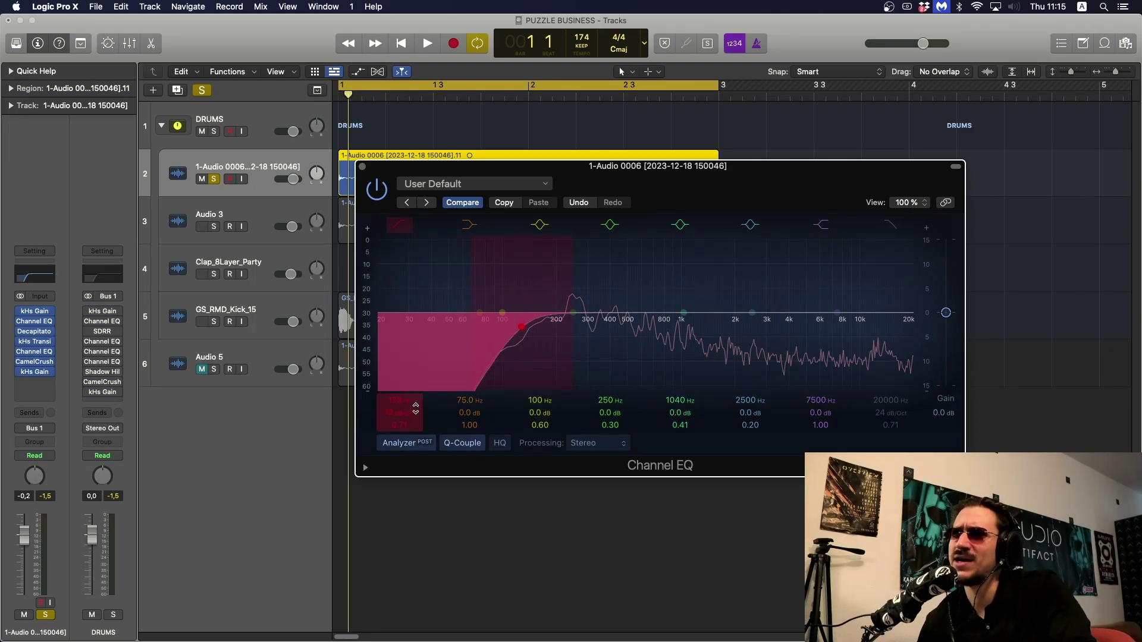
{"action": "key", "text": "space"}
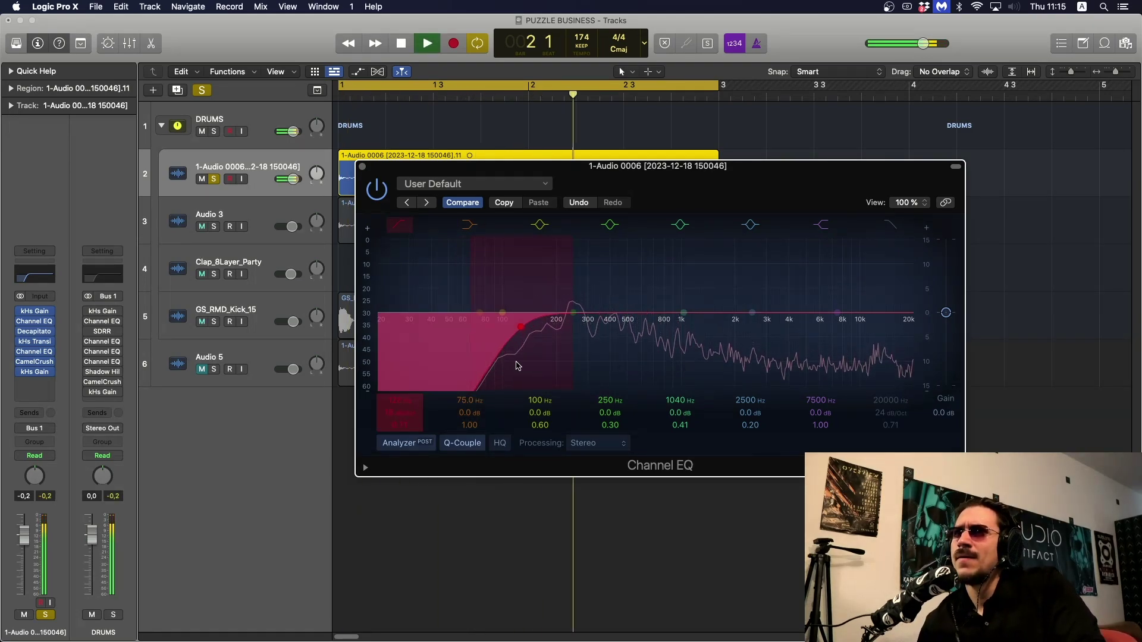
{"action": "key", "text": "space"}
{"action": "left_click", "coordinate": [363, 166]}
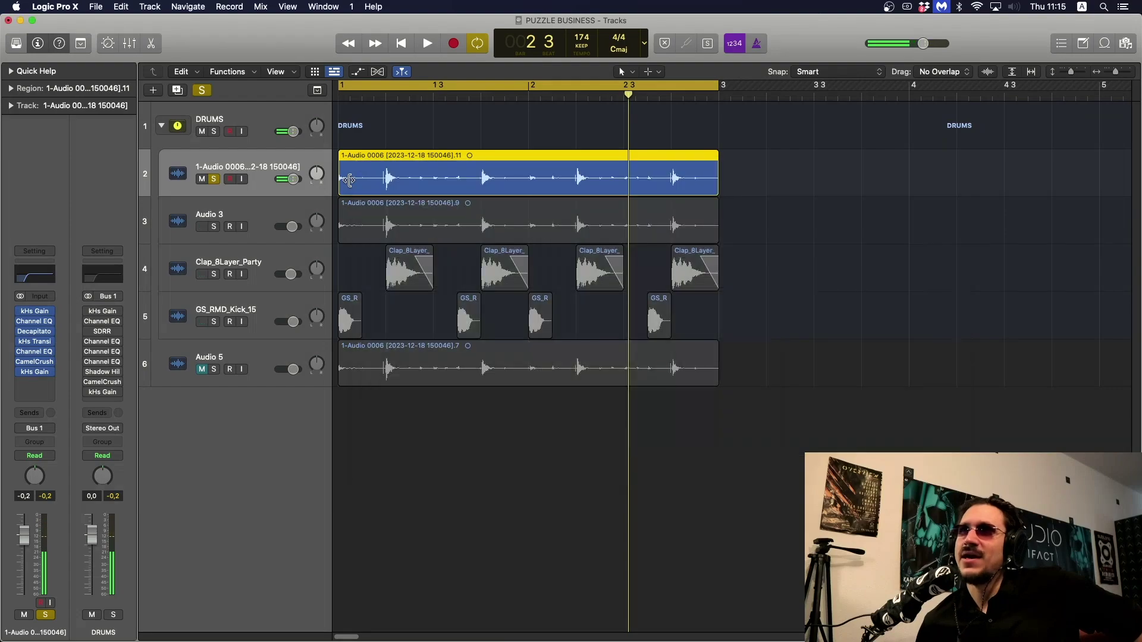
Solo the Audio 3 track and unsolo the first break track.
{"action": "left_click", "coordinate": [269, 210]}
{"action": "key", "text": "s"}
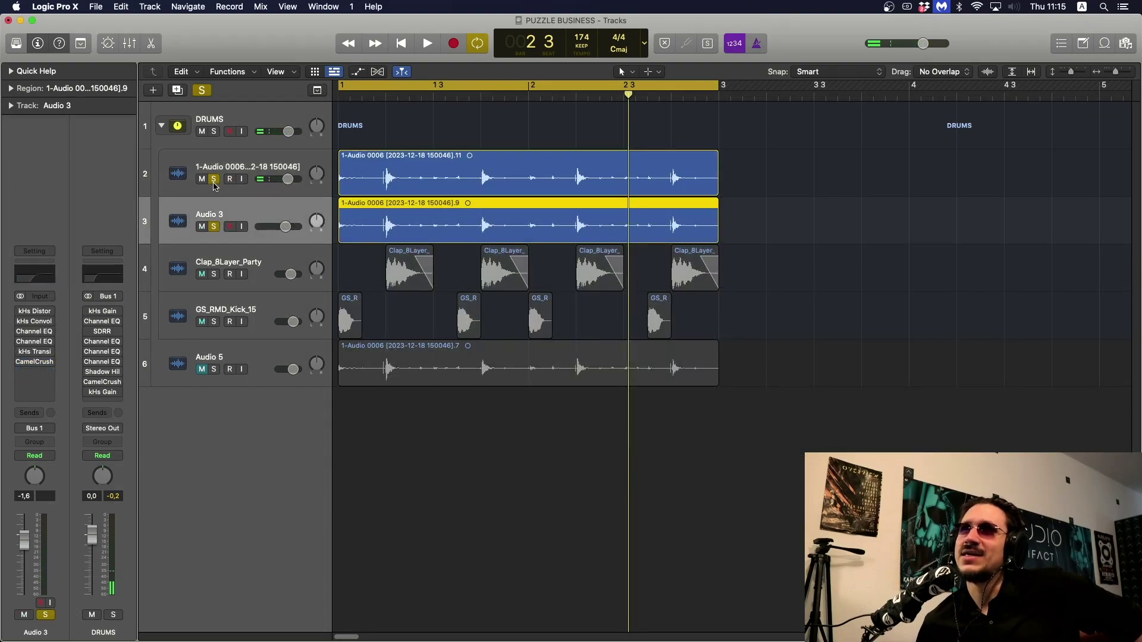
{"action": "left_click", "coordinate": [214, 181]}
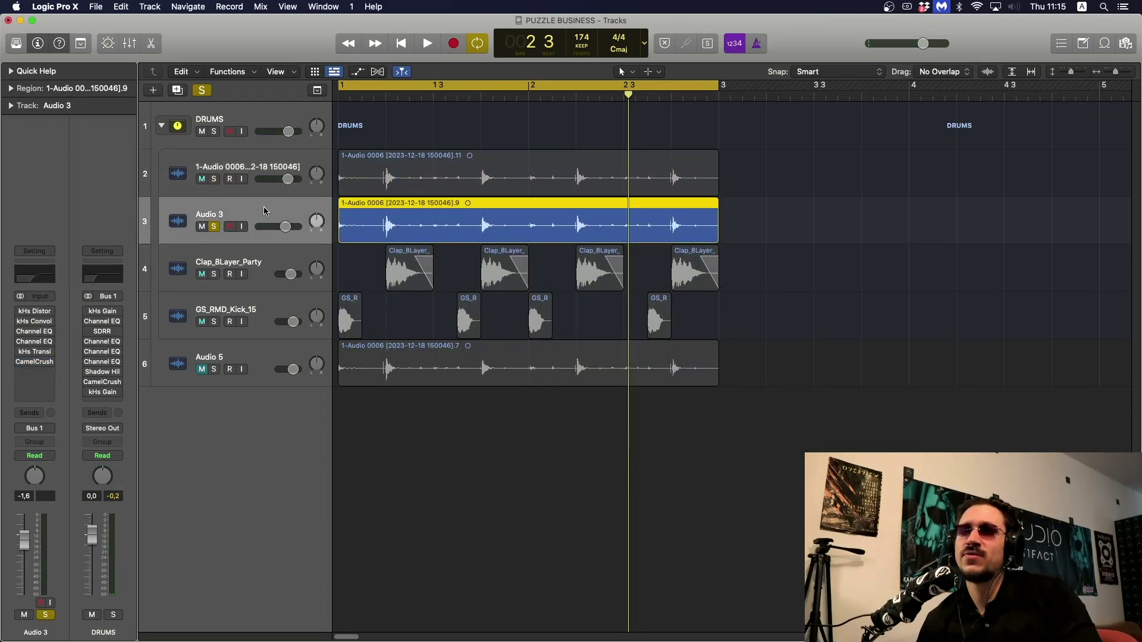
Audition the soloed Audio 3 loop with its plugins bypassed.
{"action": "mouse_move", "coordinate": [24, 314]}
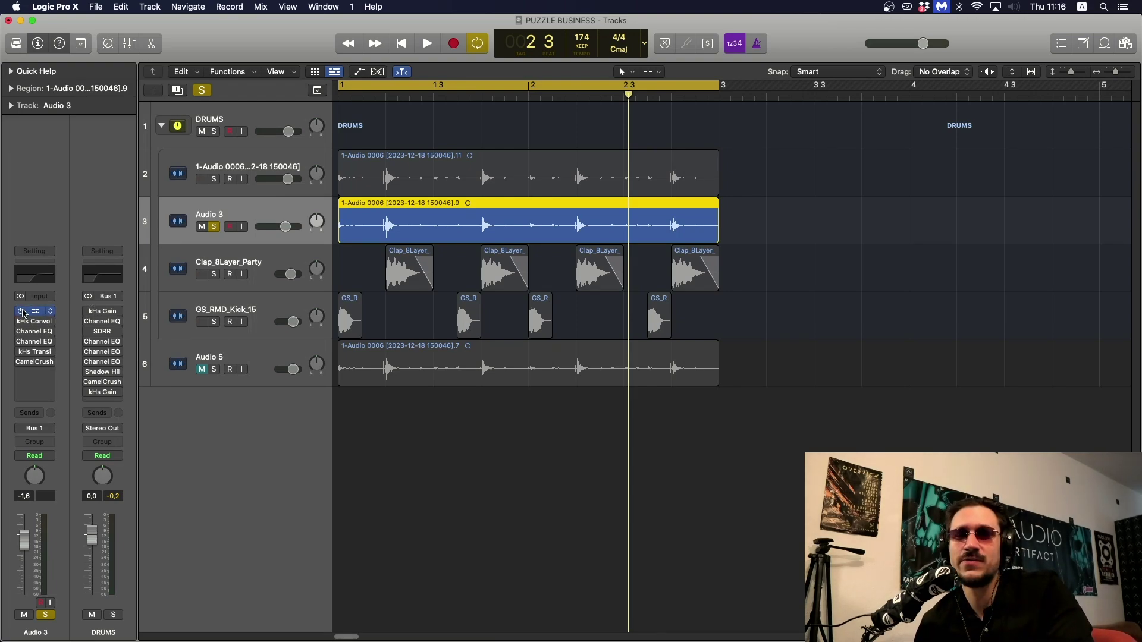
{"action": "key", "text": "space"}
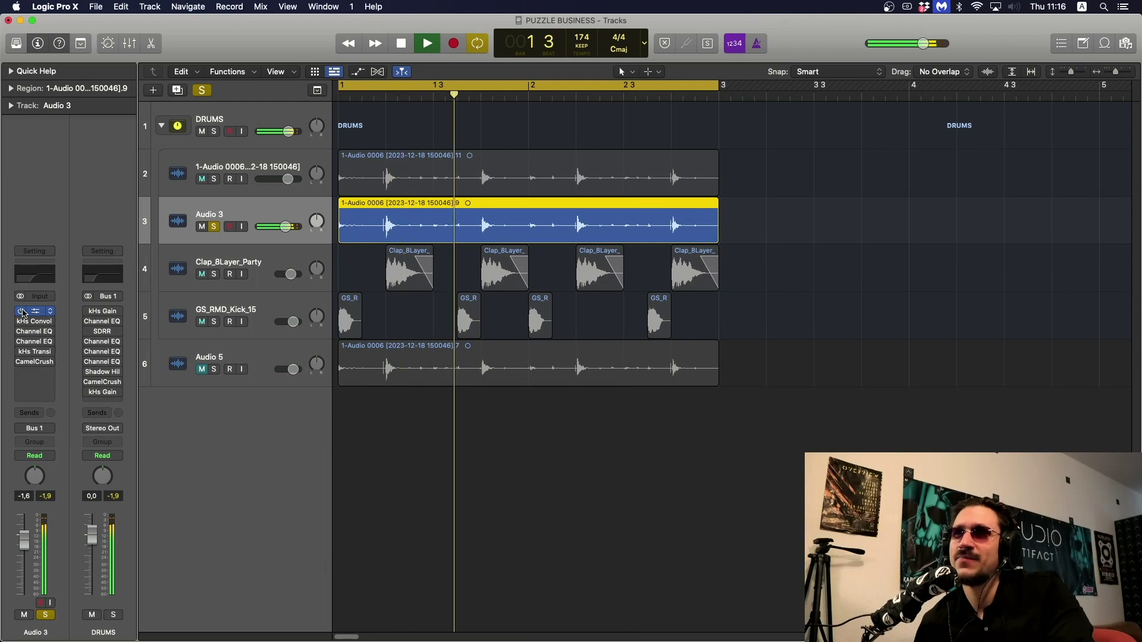
{"action": "key", "text": "space"}
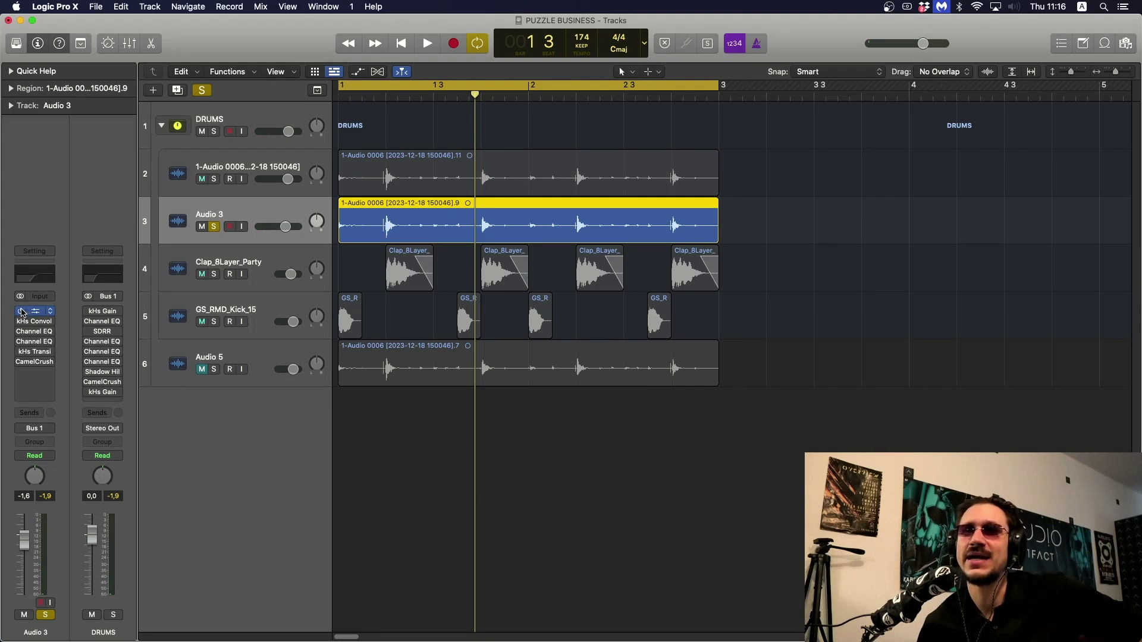
Solo the first break track alongside Audio 3 and audition both layers, toggling Audio 3's mute to compare.
{"action": "left_click", "coordinate": [220, 159]}
{"action": "left_click", "coordinate": [214, 179]}
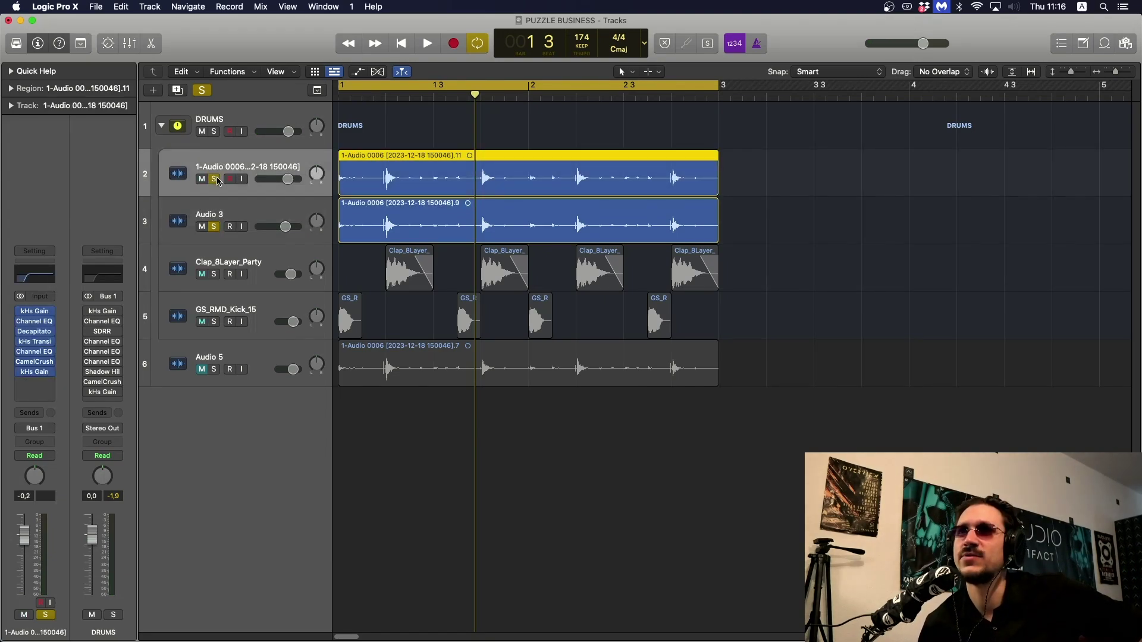
{"action": "key", "text": "space"}
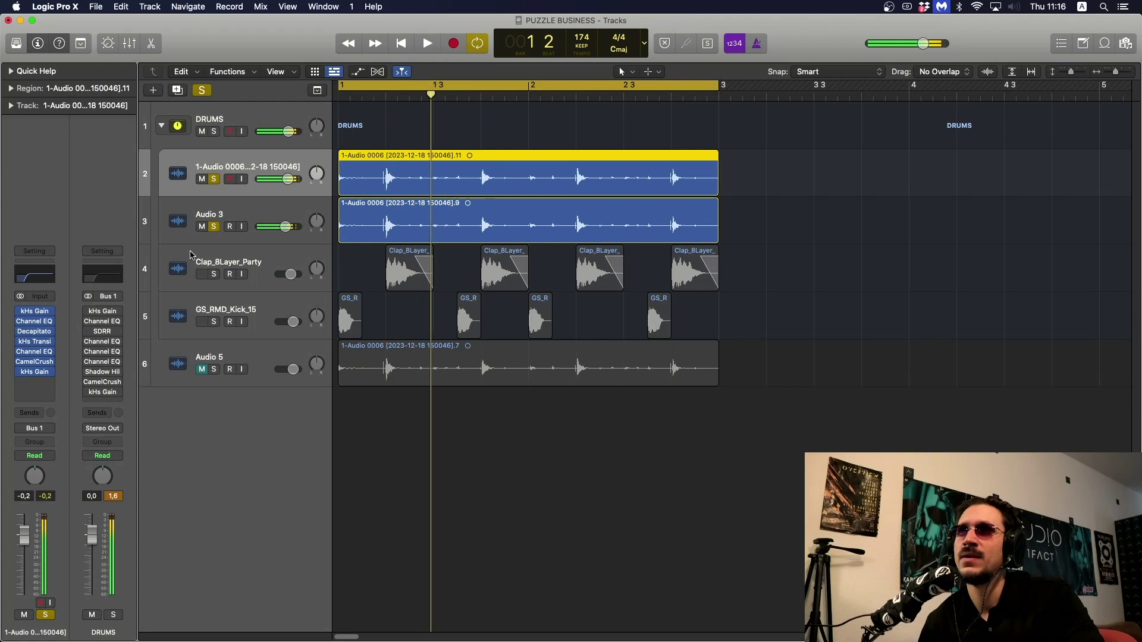
{"action": "left_click", "coordinate": [202, 227]}
{"action": "key", "text": "space"}
{"action": "left_click", "coordinate": [202, 227]}
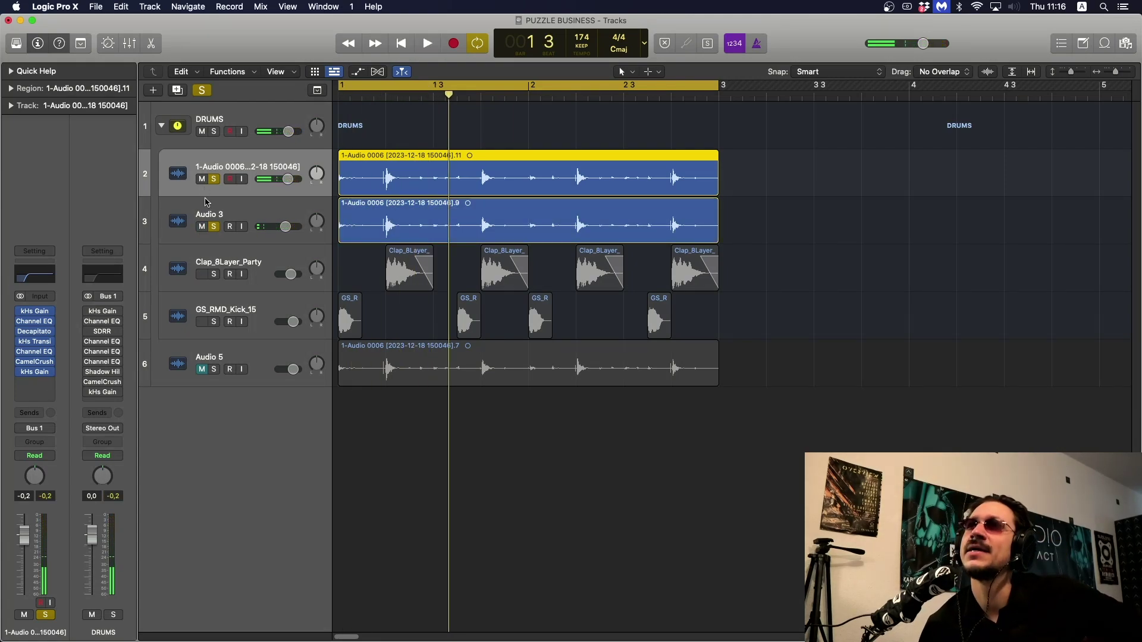
Mute the first break track, and enable and open kHs Distortion on Audio 3.
{"action": "left_click", "coordinate": [212, 215]}
{"action": "left_click", "coordinate": [202, 179]}
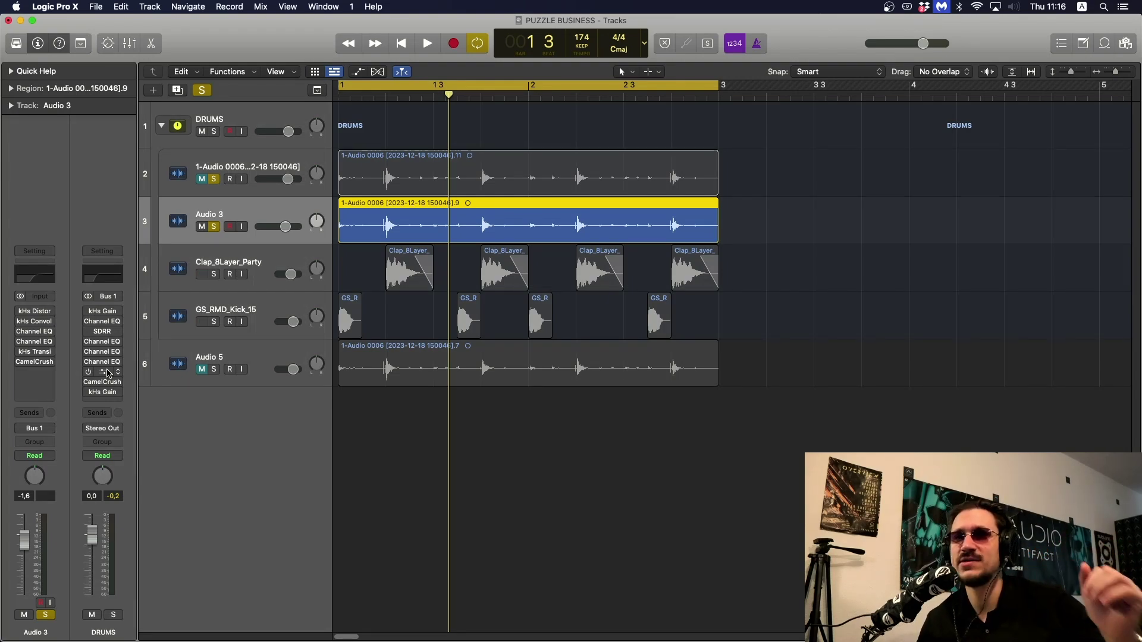
{"action": "left_click", "coordinate": [34, 311]}
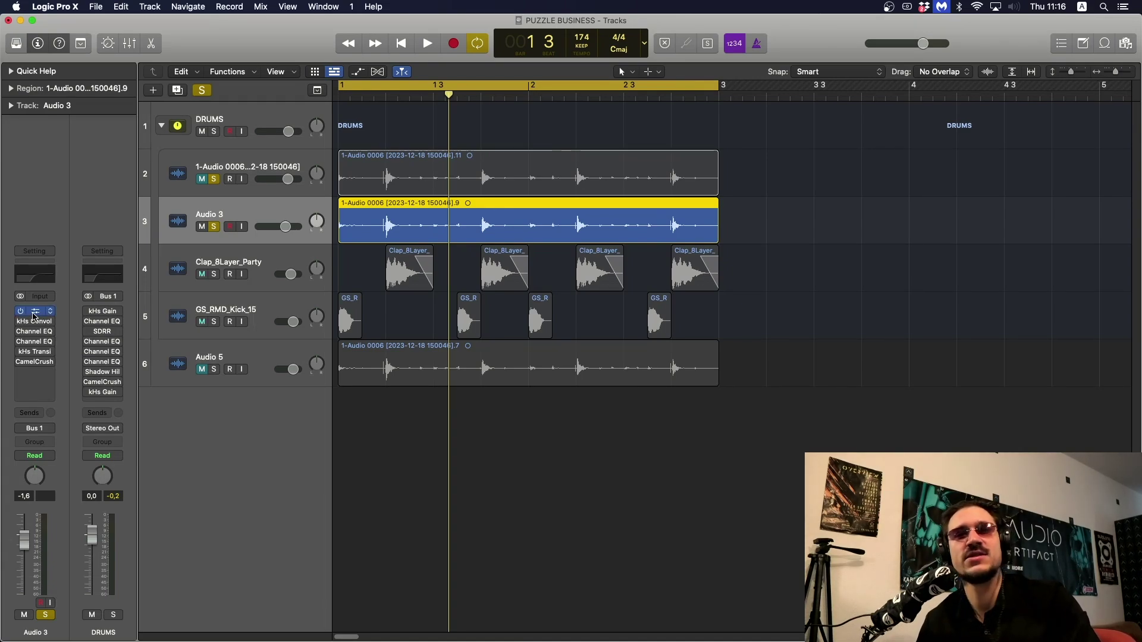
{"action": "left_click", "coordinate": [33, 313]}
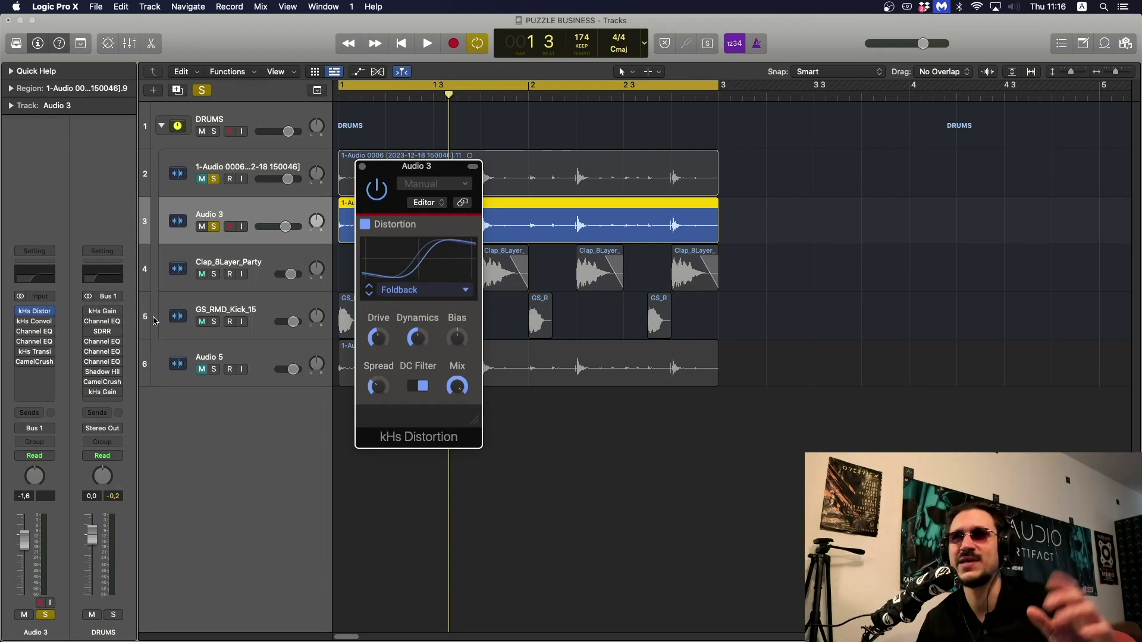
{"action": "mouse_move", "coordinate": [400, 291]}
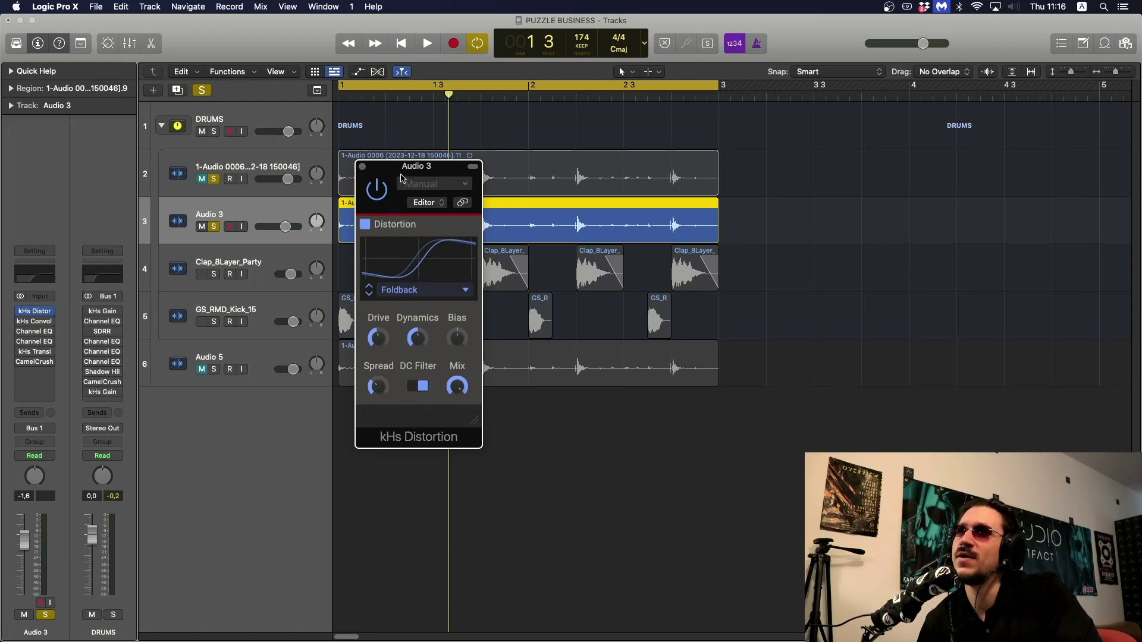
{"action": "left_click_drag", "start_coordinate": [401, 177], "coordinate": [395, 174]}
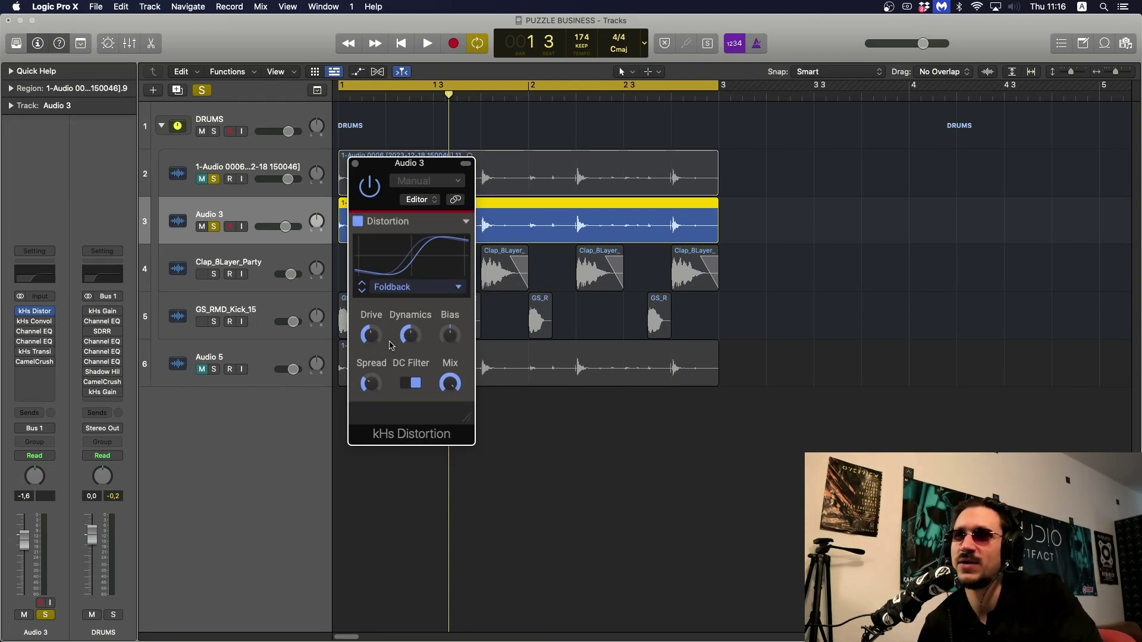
Audition Audio 3 with kHs Distortion while inspecting its Spread control, and close the plugin window.
{"action": "key", "text": "space"}
{"action": "mouse_move", "coordinate": [370, 383]}
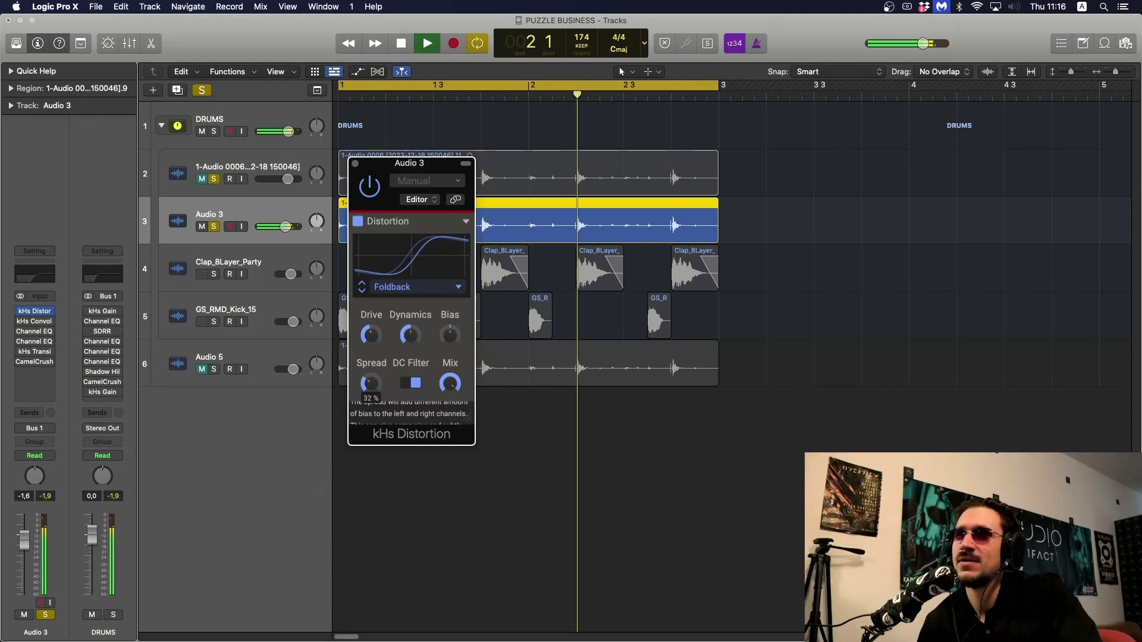
{"action": "key", "text": "space"}
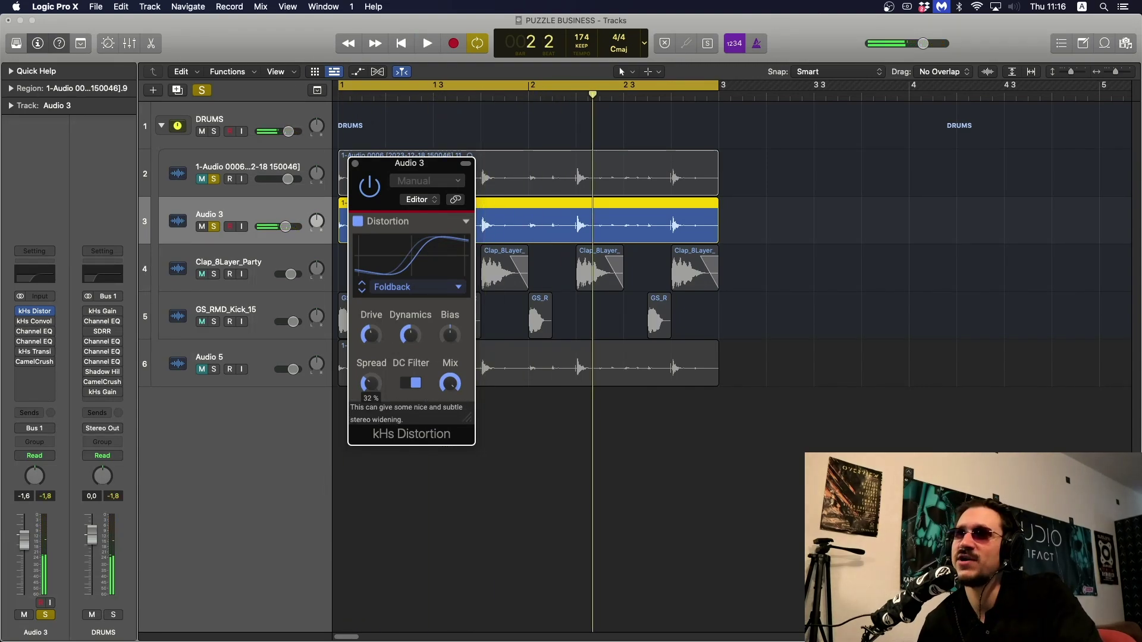
{"action": "key", "text": "space"}
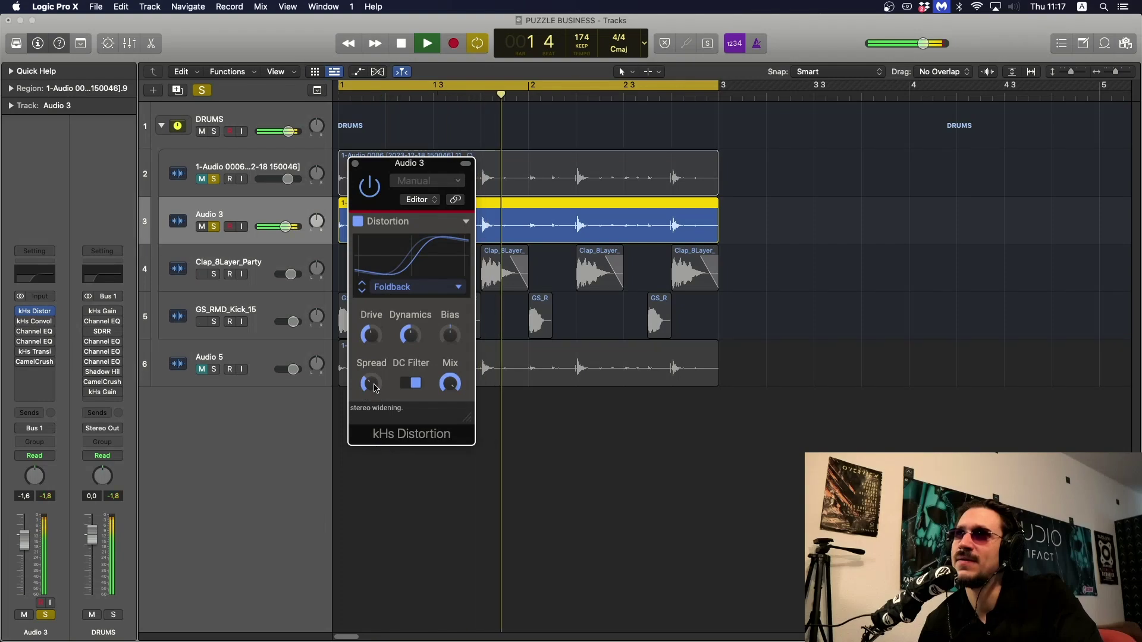
{"action": "key", "text": "space"}
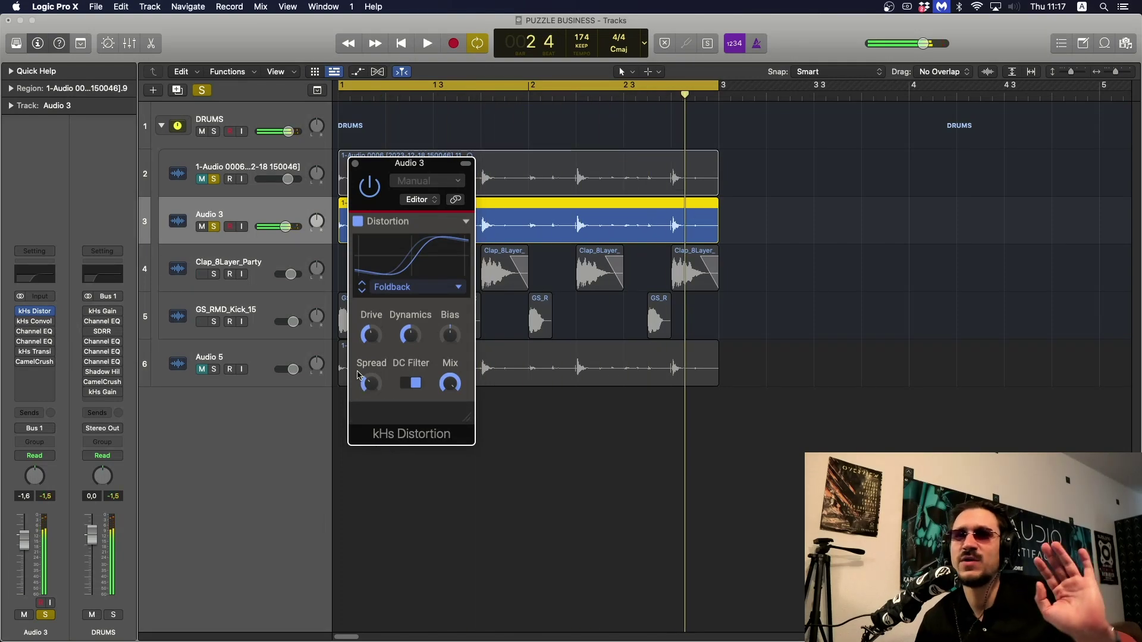
{"action": "left_click", "coordinate": [356, 164]}
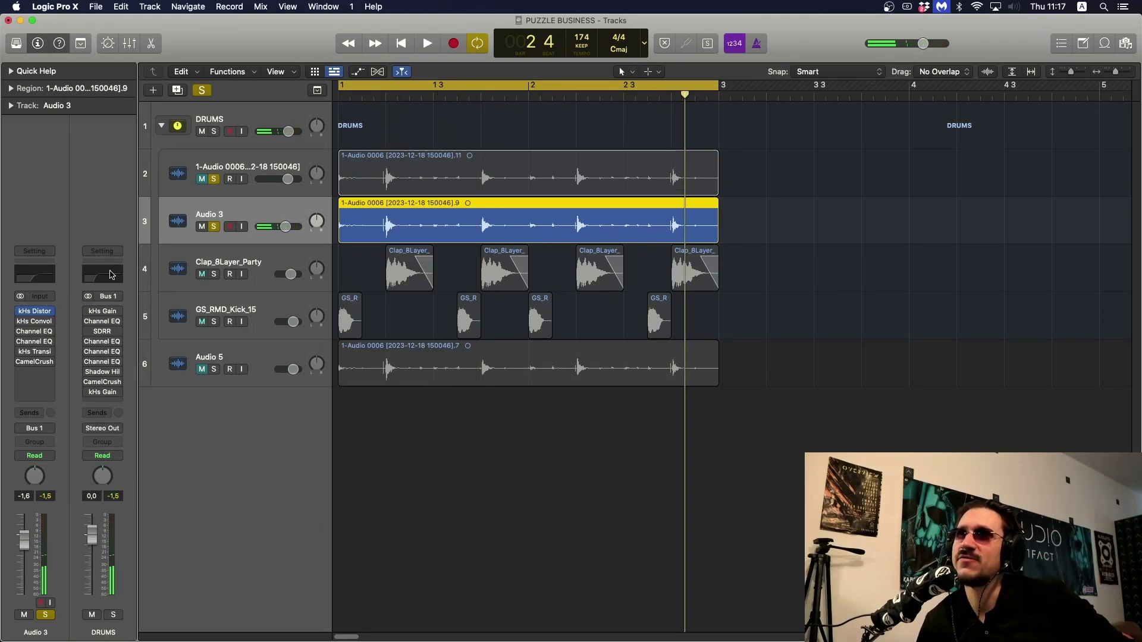
Enable and open kHs Convolver on Audio 3, and audition the loop with kHs Distortion bypassed and active.
{"action": "mouse_move", "coordinate": [24, 322]}
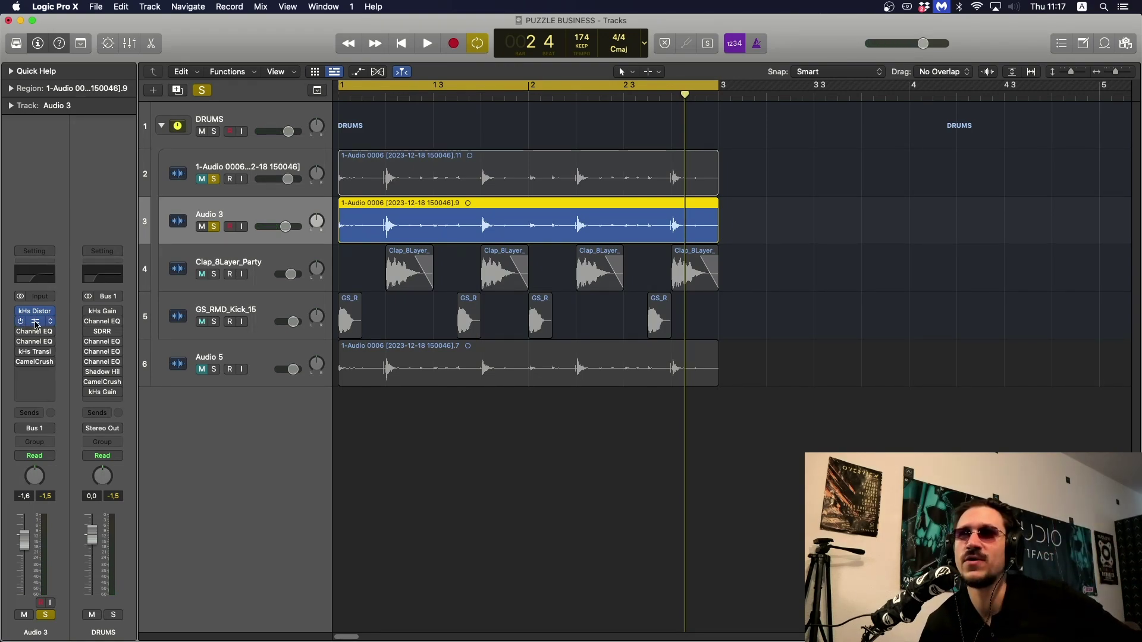
{"action": "left_click", "coordinate": [35, 322]}
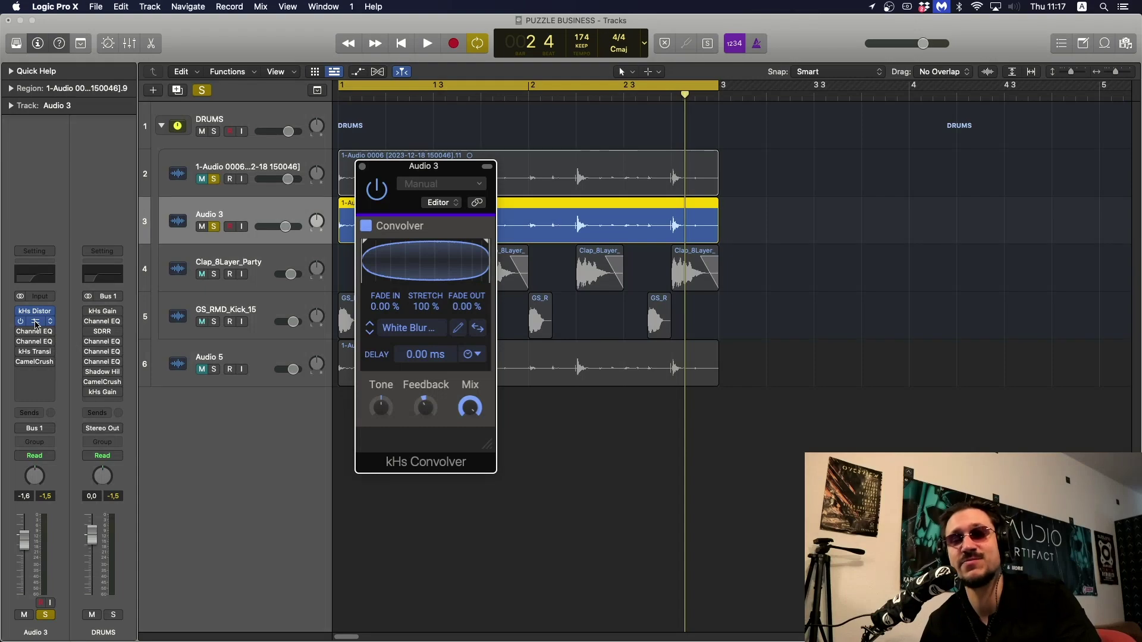
{"action": "key", "text": "space"}
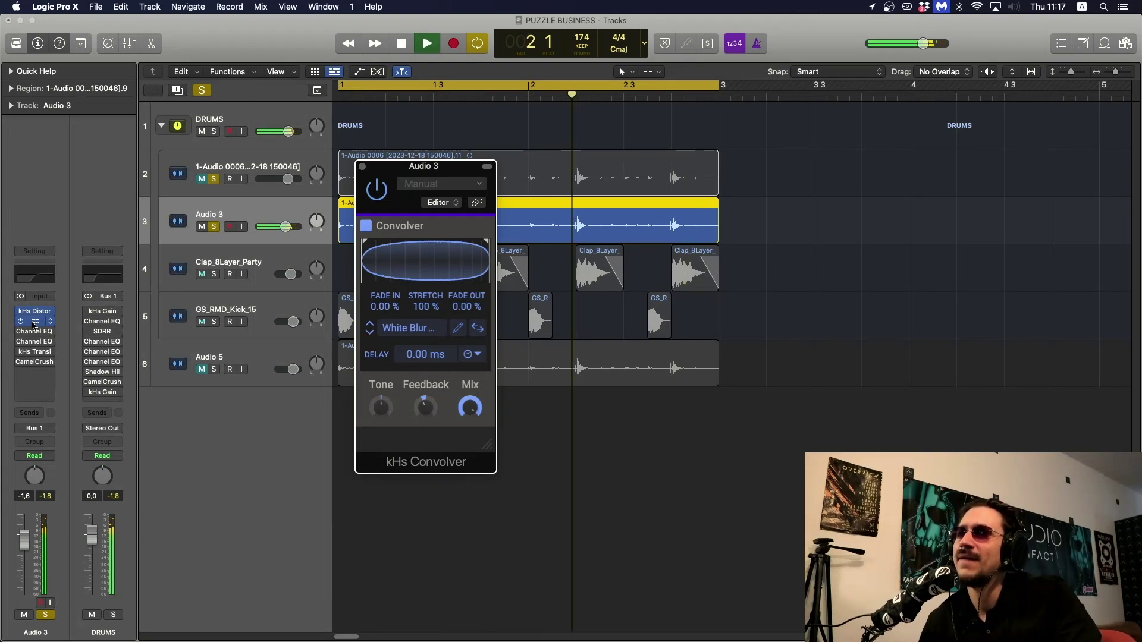
{"action": "key", "text": "space"}
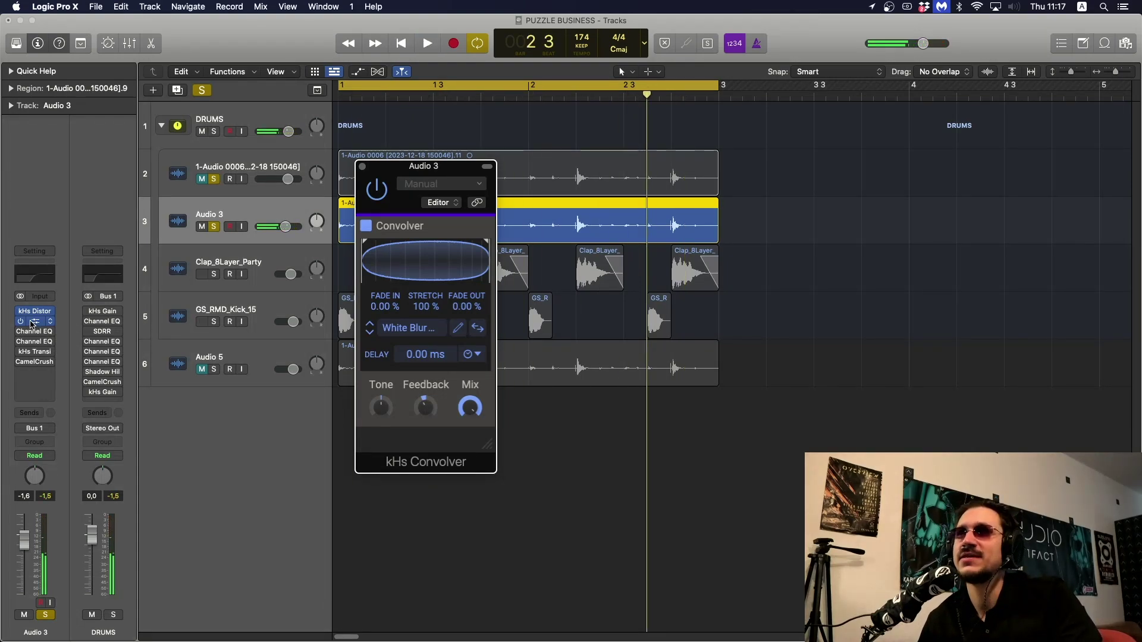
{"action": "key", "text": "space"}
{"action": "left_click", "coordinate": [21, 314]}
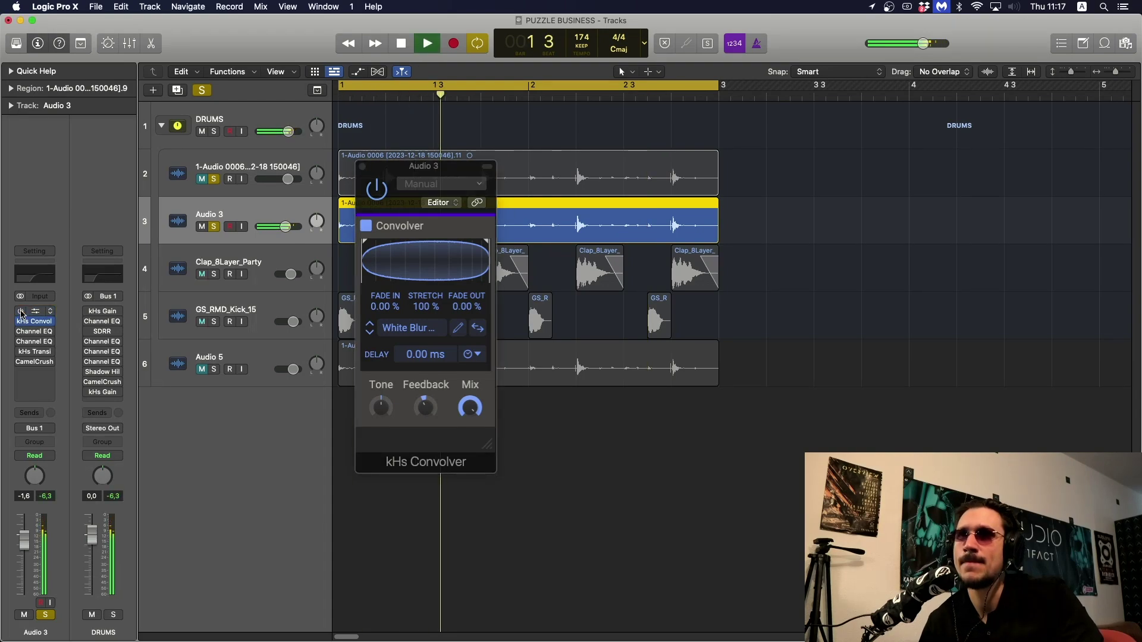
{"action": "key", "text": "space"}
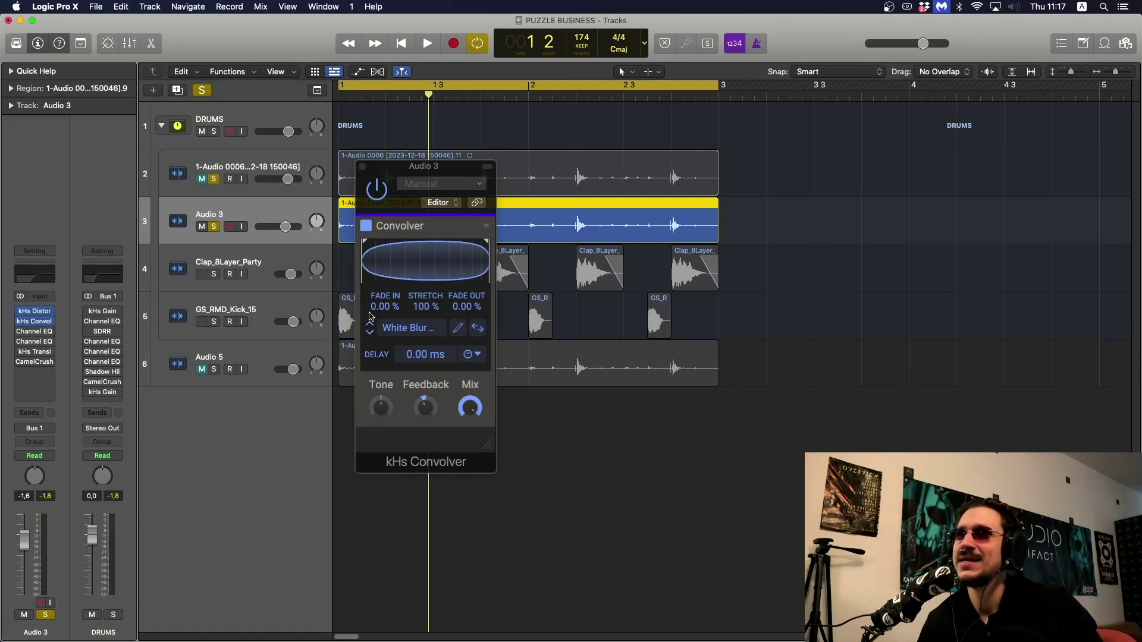
View the Convolver's impulse responses without changing White Blur 50 ms, audition the loop, and close the plugin window.
{"action": "left_click", "coordinate": [470, 416]}
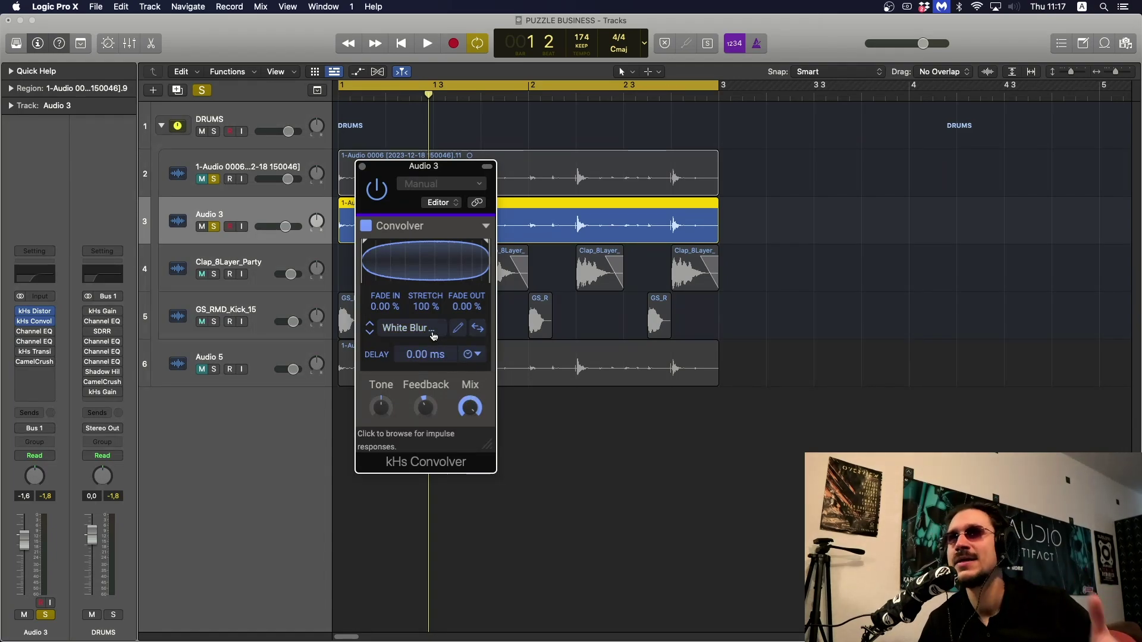
{"action": "left_click", "coordinate": [408, 329]}
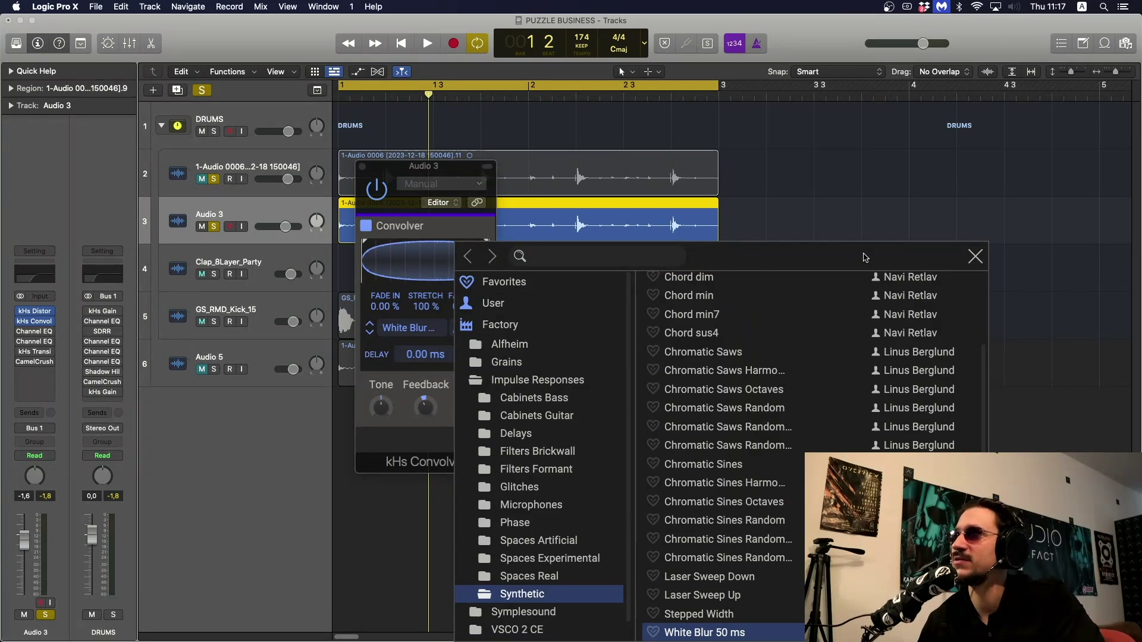
{"action": "left_click", "coordinate": [977, 256]}
{"action": "key", "text": "space"}
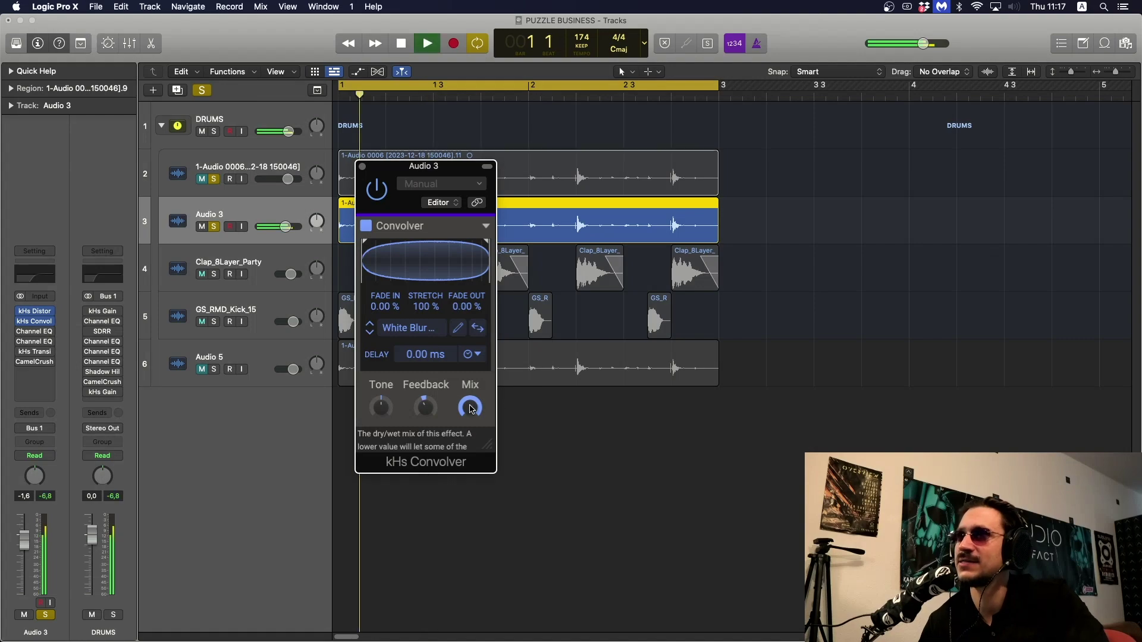
{"action": "key", "text": "space"}
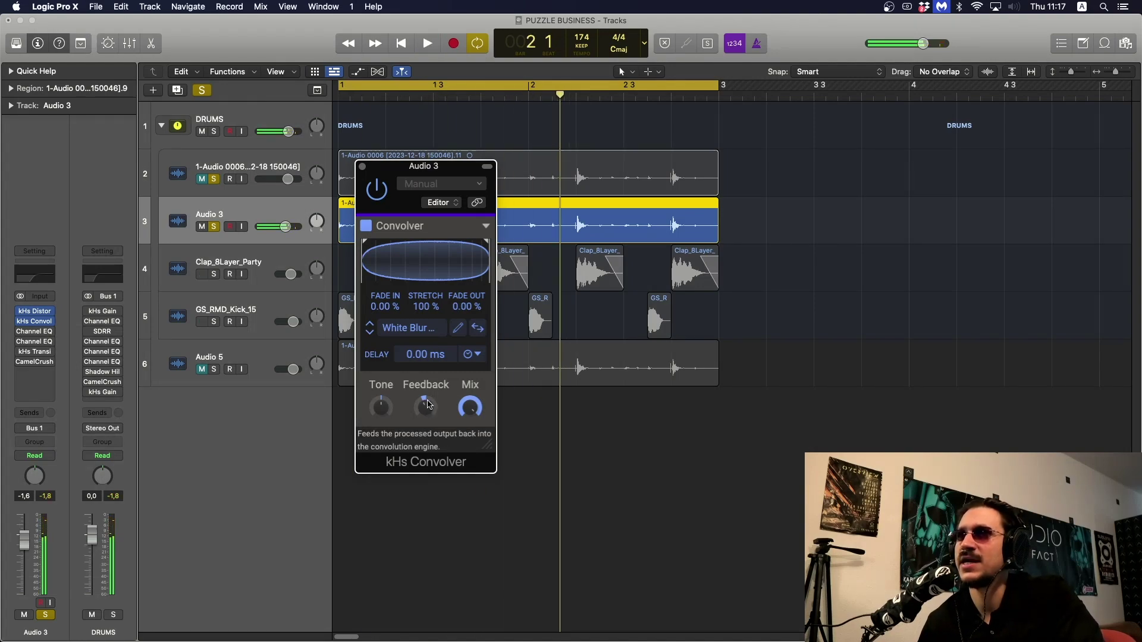
{"action": "left_click", "coordinate": [361, 168]}
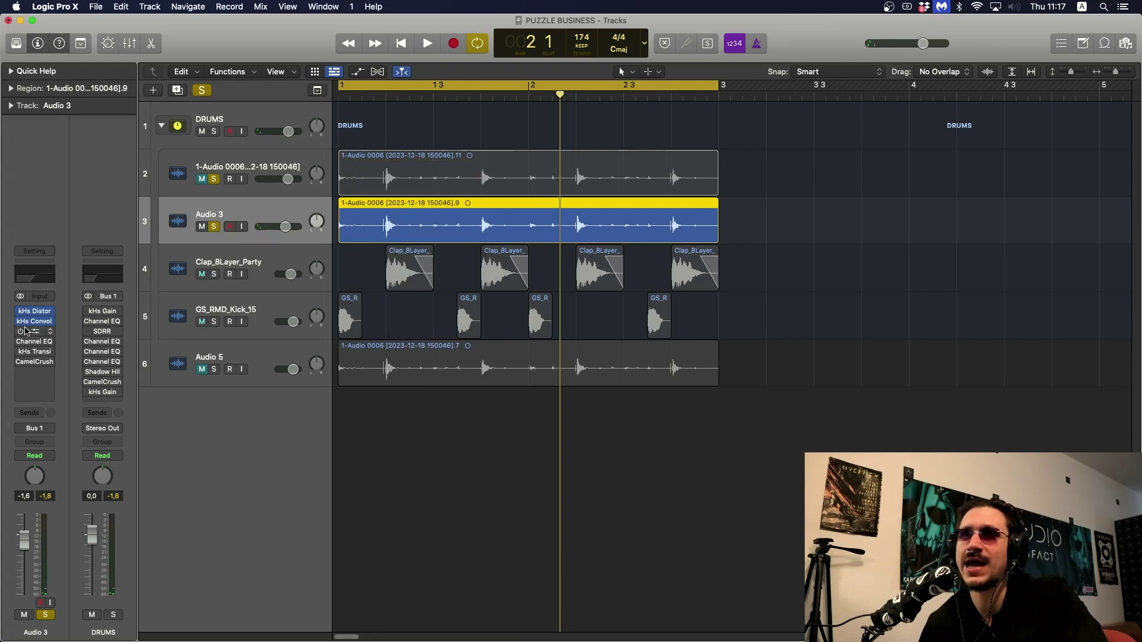
Enable and open both Channel EQs on Audio 3, auditioning the loop with each one's low cut.
{"action": "left_click", "coordinate": [28, 332]}
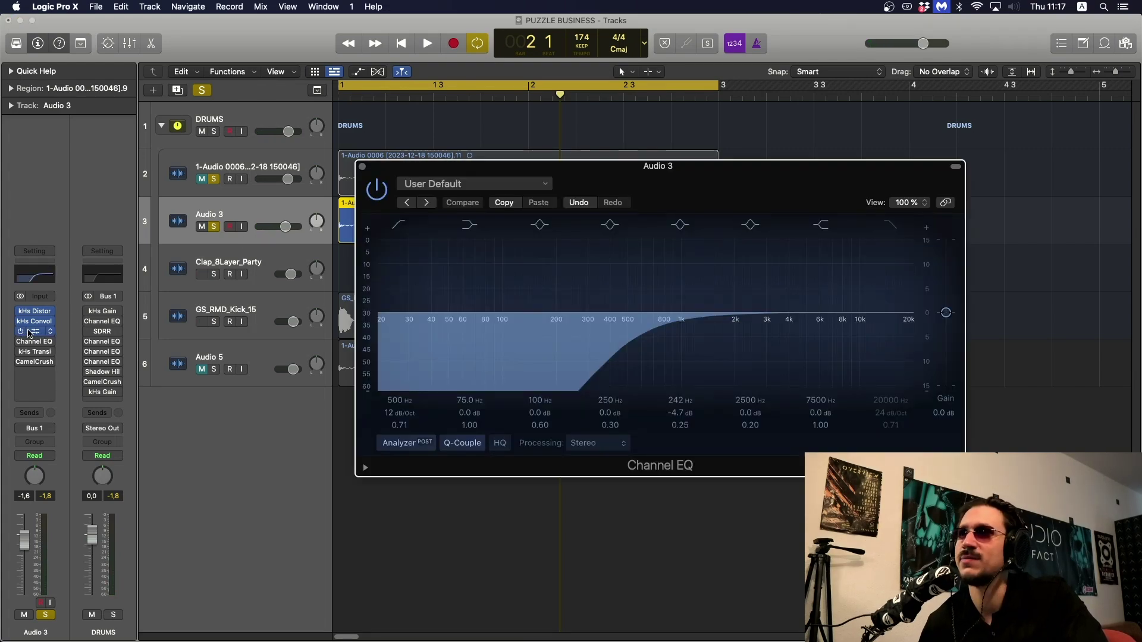
{"action": "key", "text": "space"}
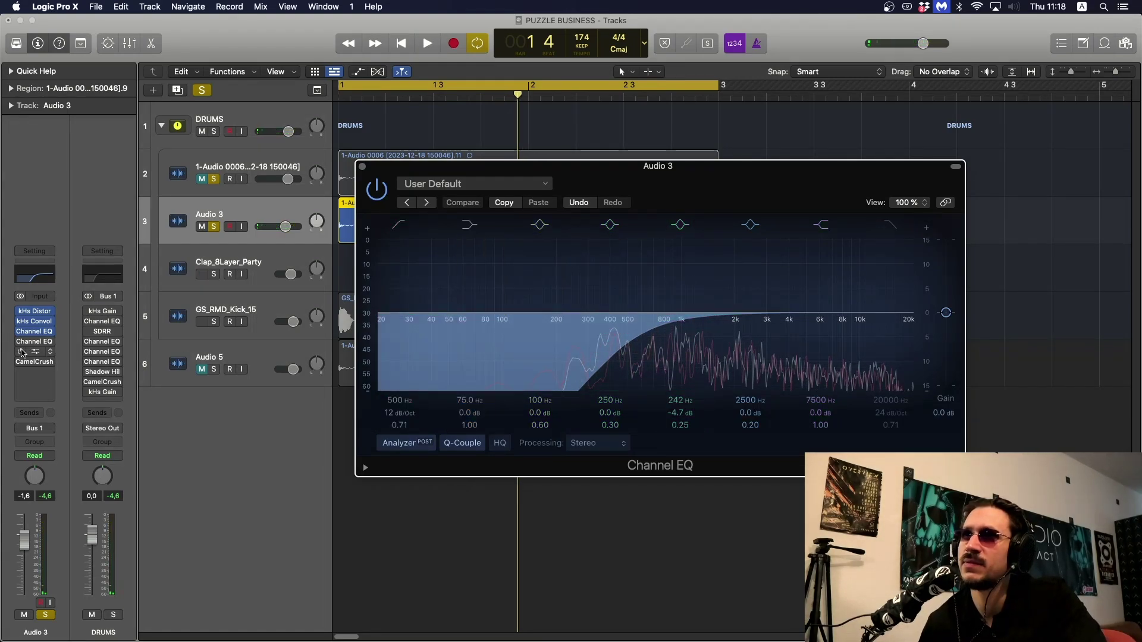
{"action": "left_click", "coordinate": [19, 341]}
{"action": "left_click", "coordinate": [35, 341]}
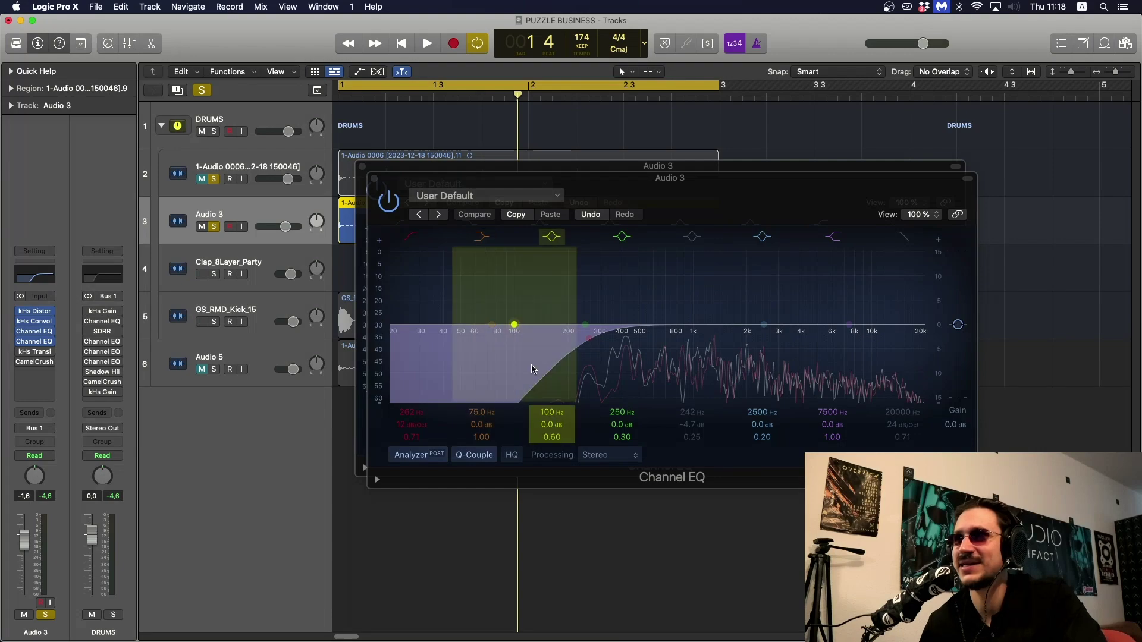
{"action": "key", "text": "space"}
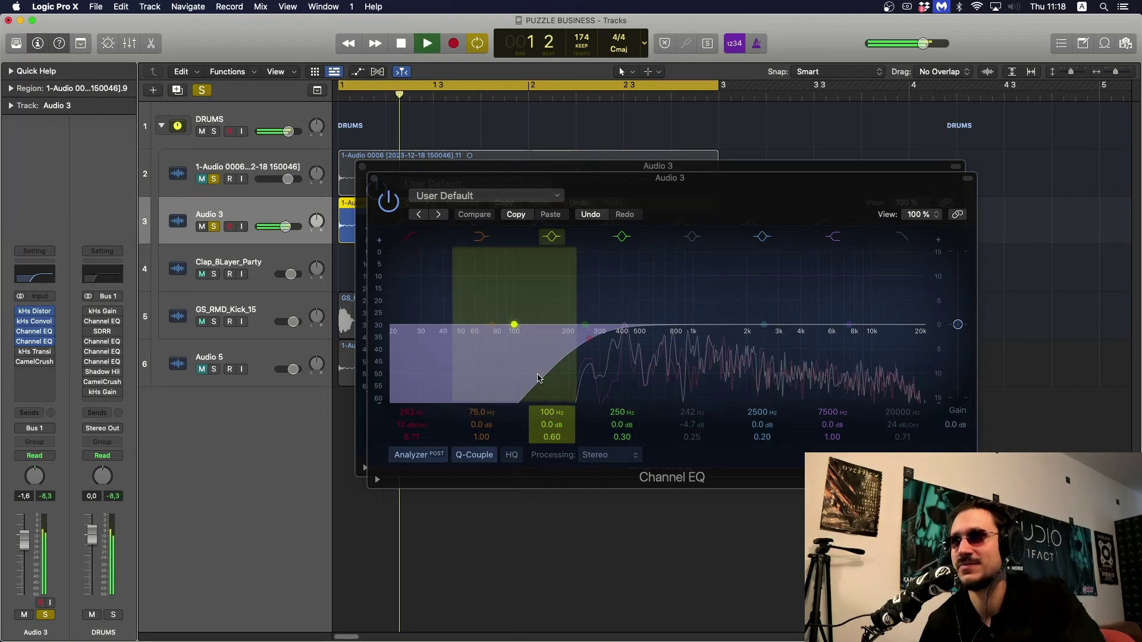
{"action": "key", "text": "space"}
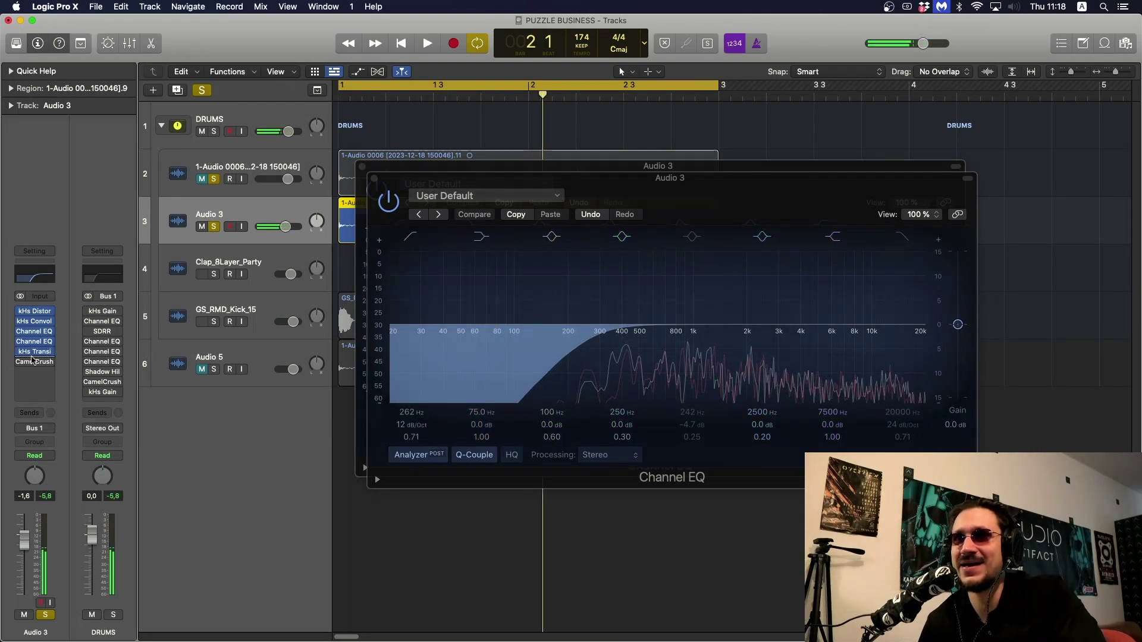
Enable and open kHs Transient Shaper on Audio 3, inspect its Pump and Sustain controls, and audition the loop.
{"action": "left_click", "coordinate": [34, 351]}
{"action": "key", "text": "Escape"}
{"action": "left_click", "coordinate": [35, 352]}
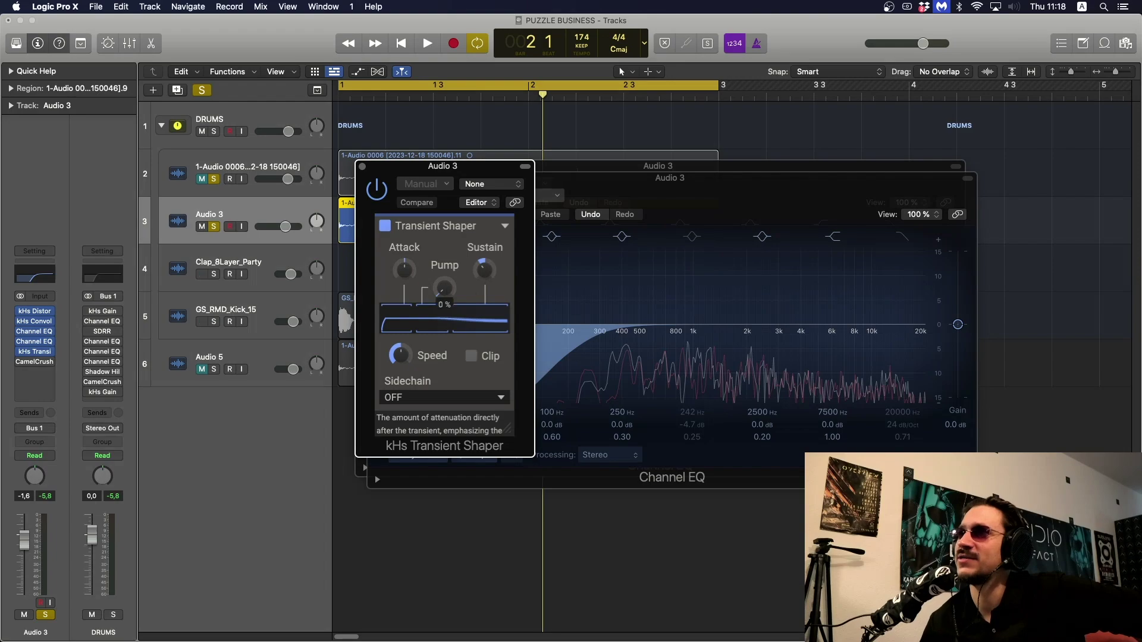
{"action": "mouse_move", "coordinate": [480, 287]}
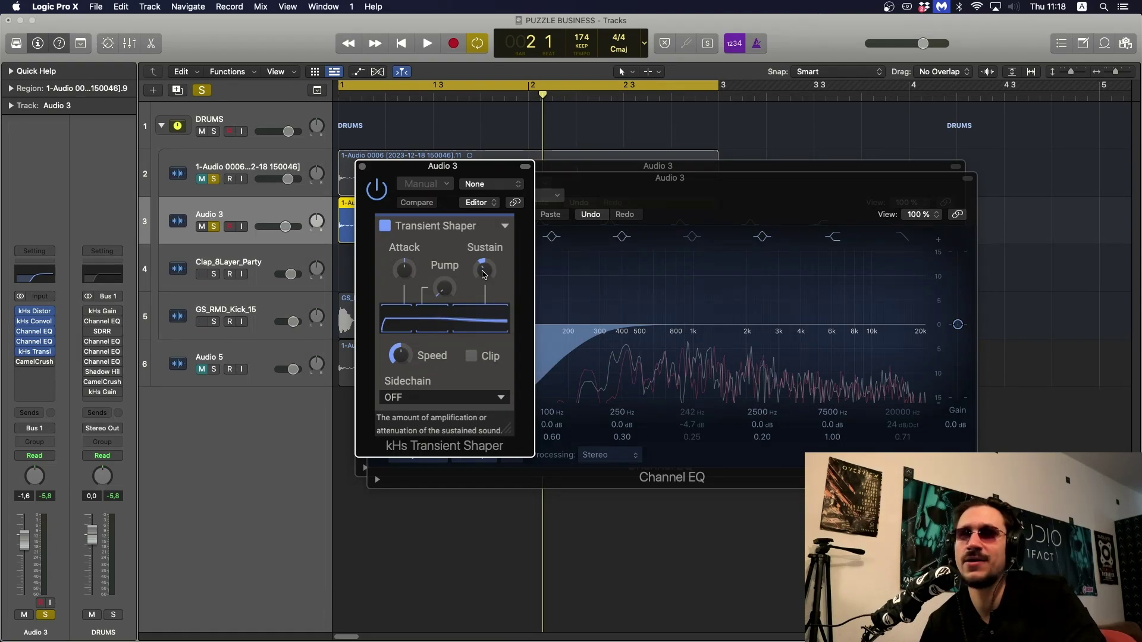
{"action": "key", "text": "space"}
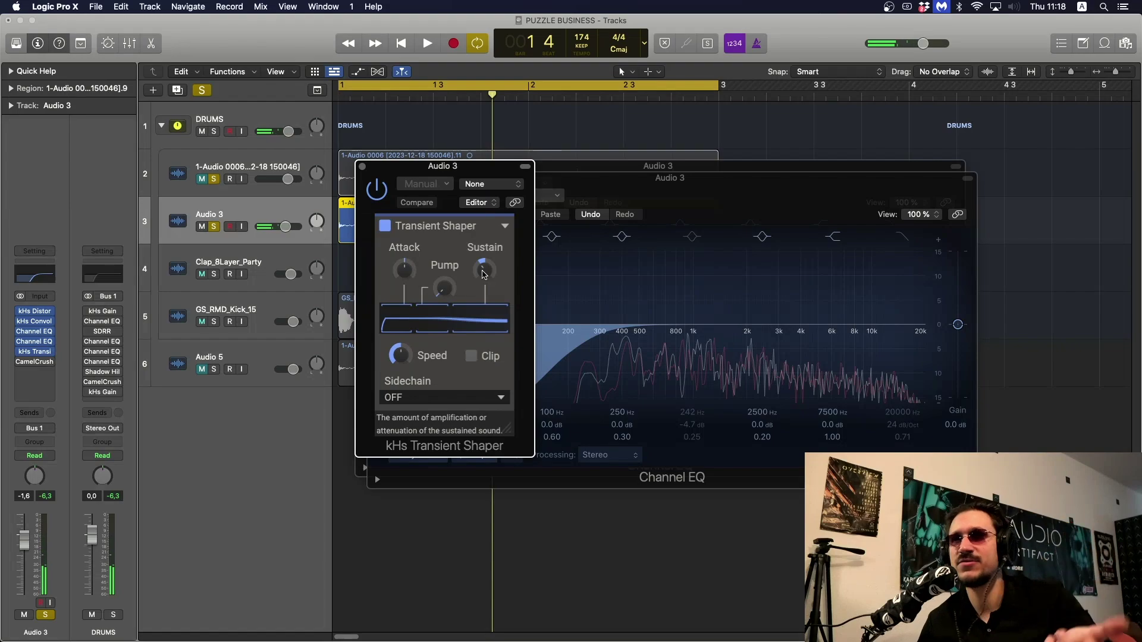
Stop the loop, unmute the 1-Audio 0006 track, and close Audio 3's open plugin windows.
{"action": "key", "text": "space"}
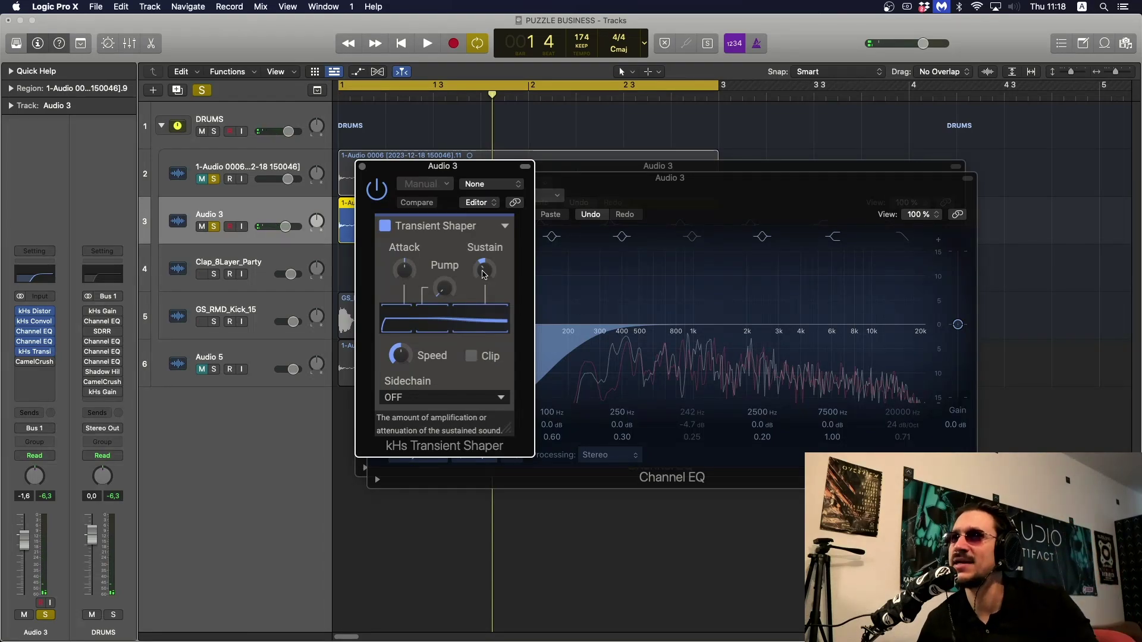
{"action": "left_click", "coordinate": [34, 321]}
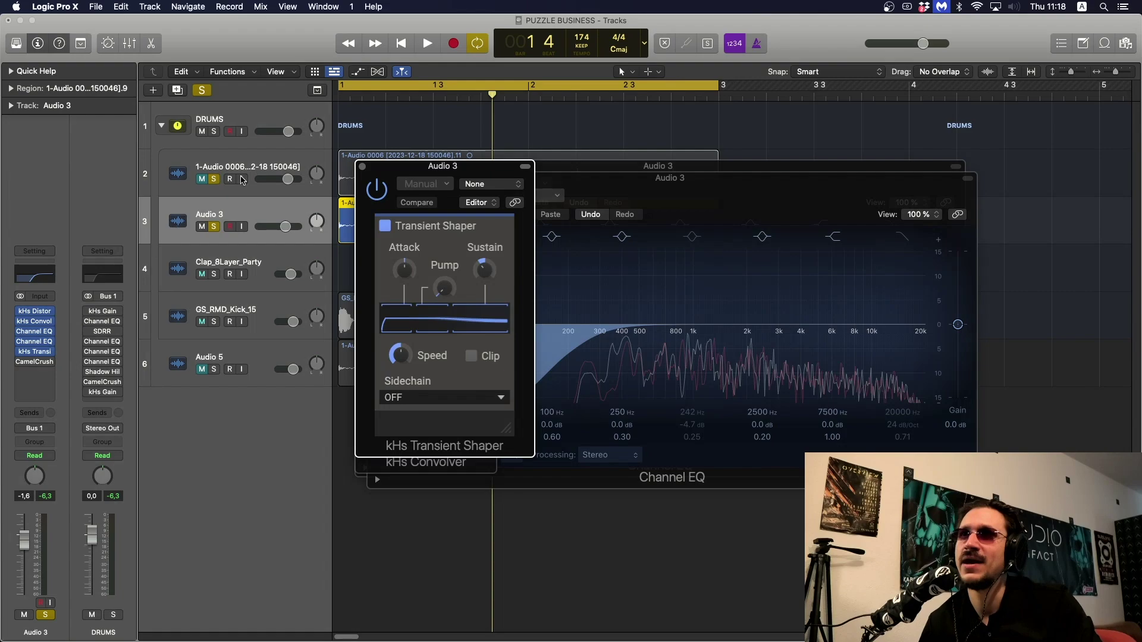
{"action": "left_click", "coordinate": [203, 181]}
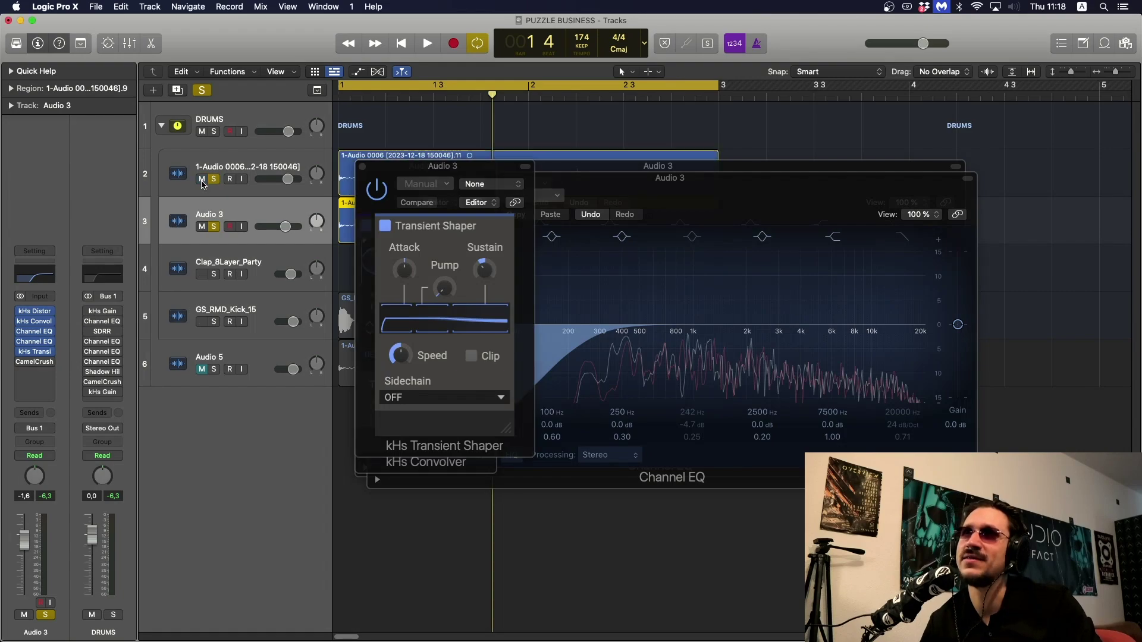
{"action": "left_click", "coordinate": [362, 167]}
{"action": "left_click", "coordinate": [362, 167]}
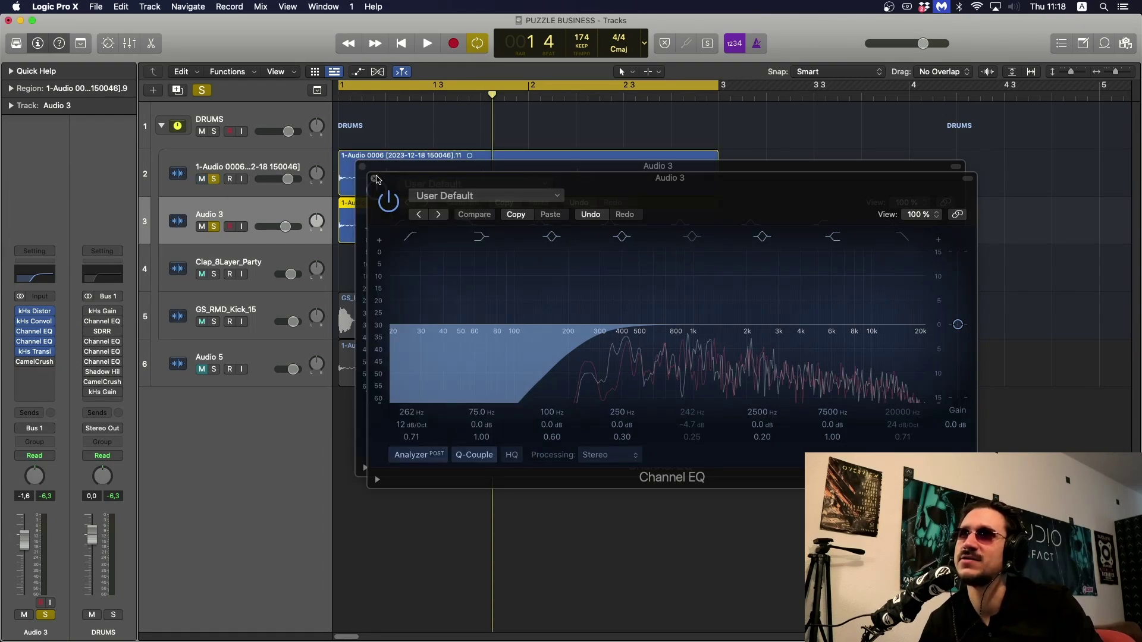
{"action": "left_click", "coordinate": [375, 179]}
{"action": "left_click", "coordinate": [363, 167]}
Audition the 1-Audio 0006 and Audio 3 break layers playing together.
{"action": "key", "text": "space"}
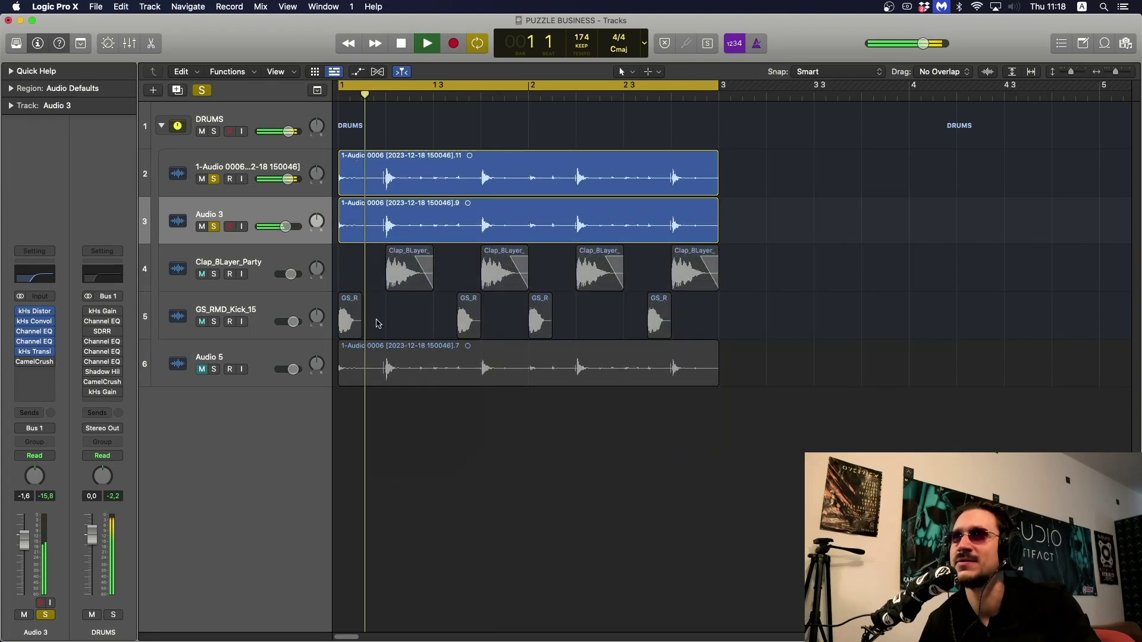
{"action": "key", "text": "space"}
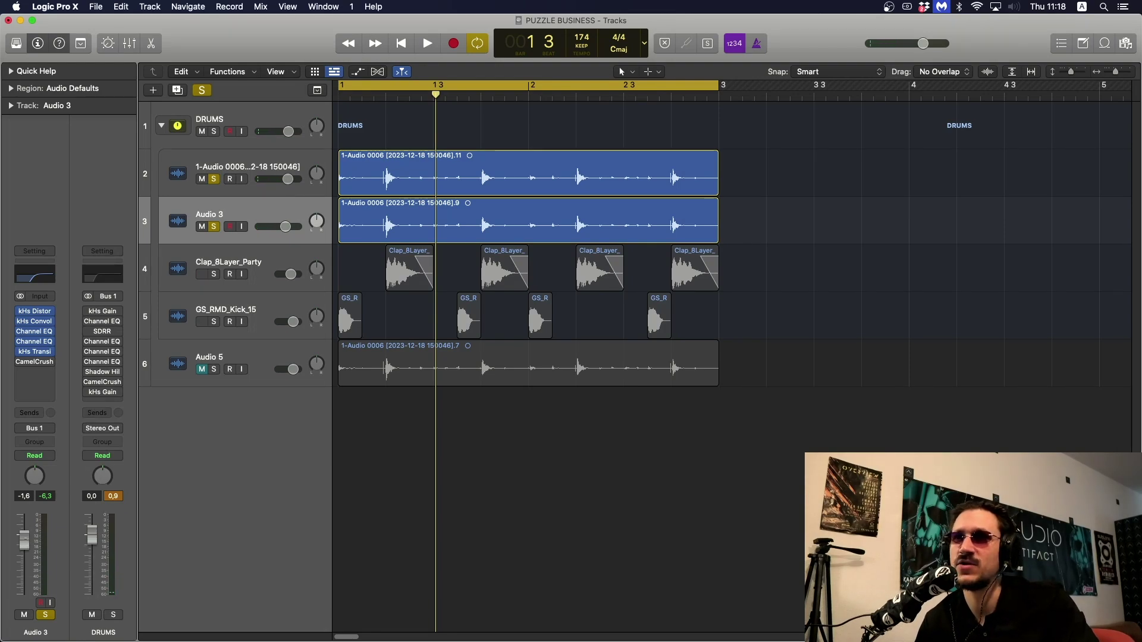
{"action": "key", "text": "space"}
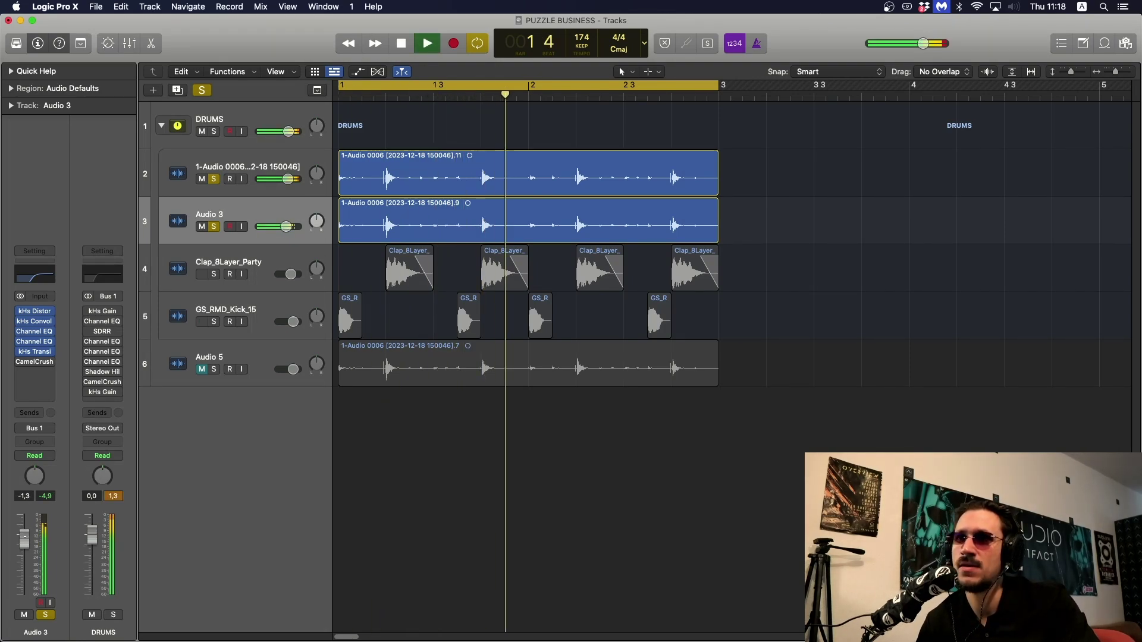
{"action": "key", "text": "space"}
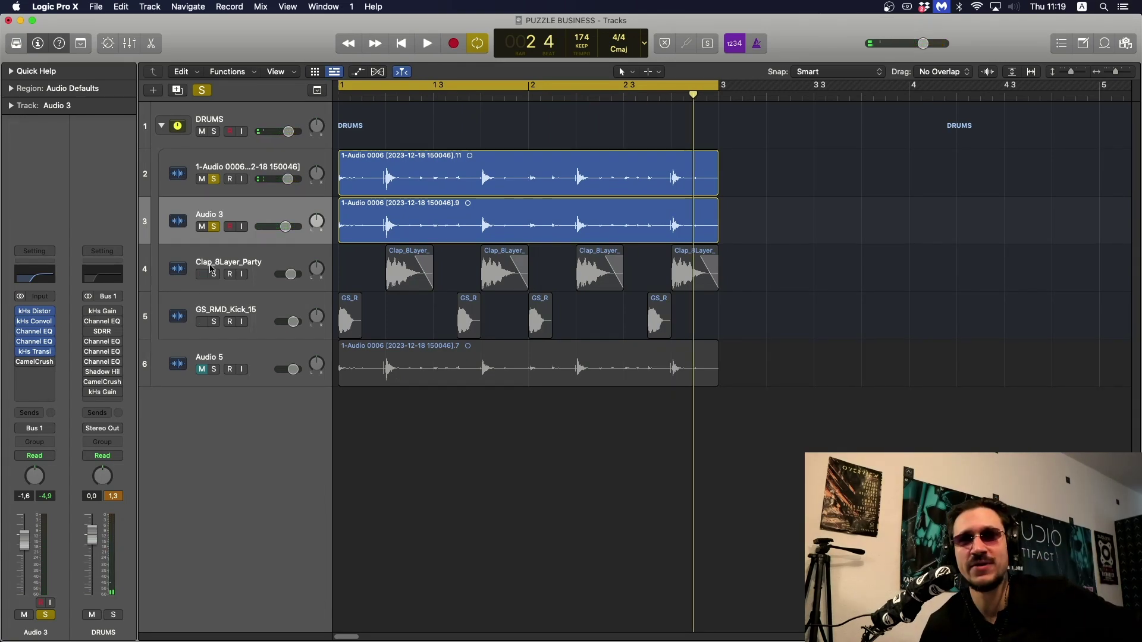
Enable CamelCrusher and the last kHs Gain on the DRUMS bus, with their plugin windows closed.
{"action": "left_click", "coordinate": [247, 121]}
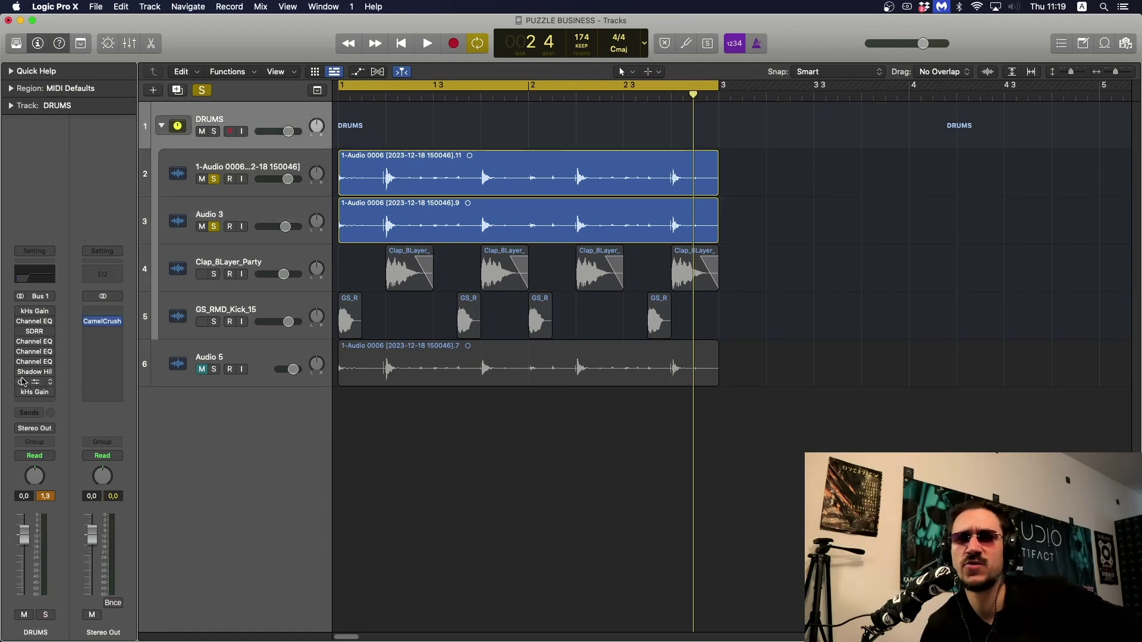
{"action": "left_click", "coordinate": [39, 384]}
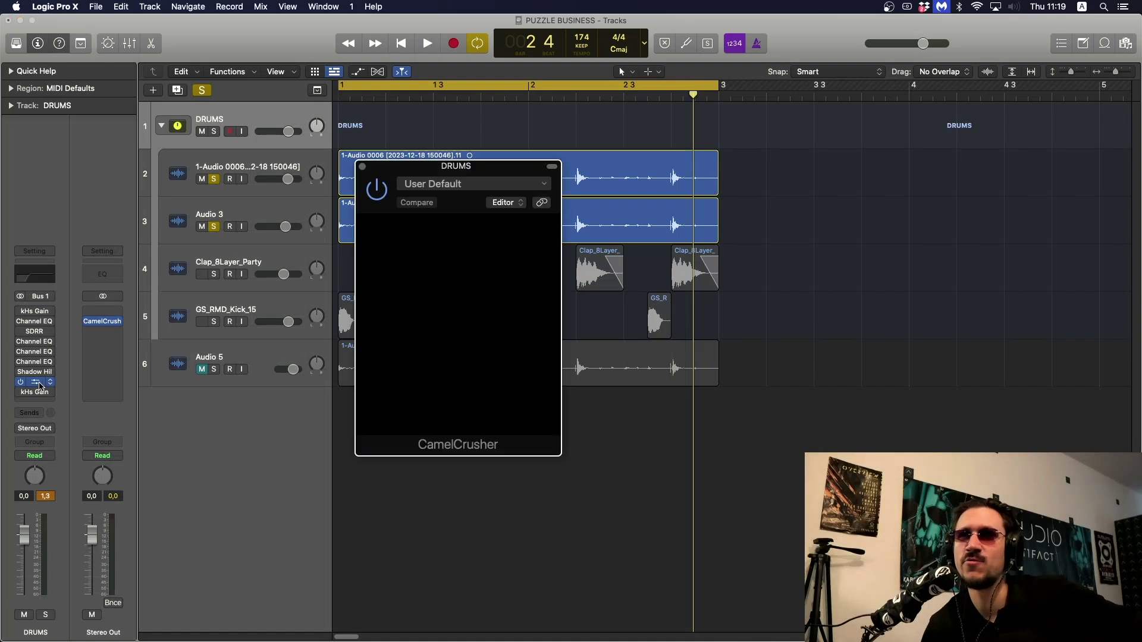
{"action": "left_click", "coordinate": [39, 384]}
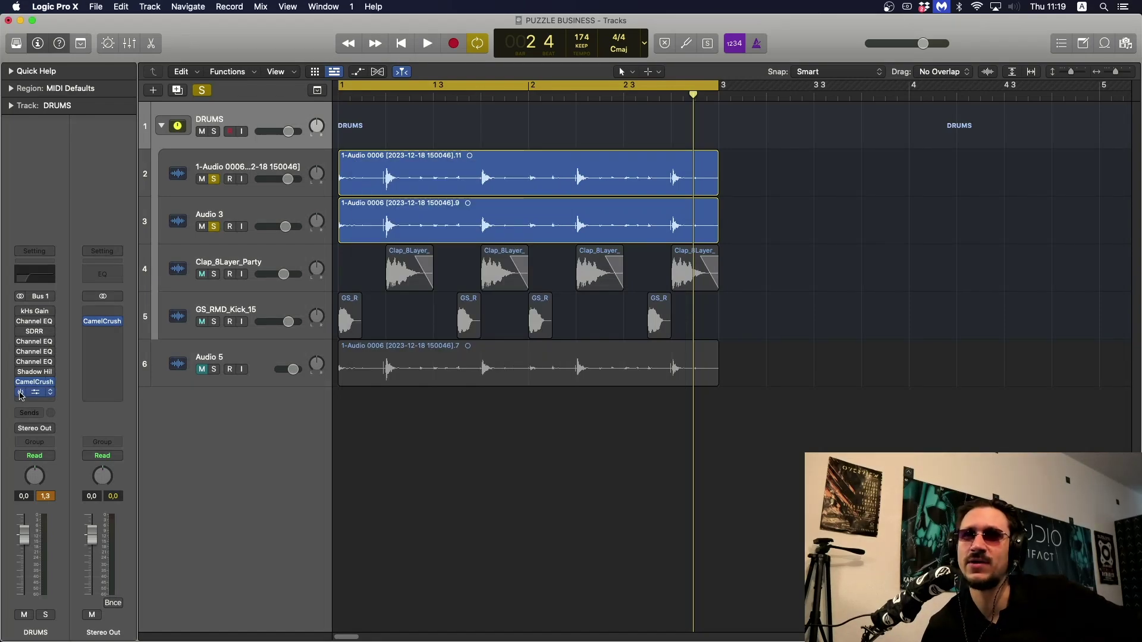
{"action": "left_click", "coordinate": [35, 395]}
{"action": "left_click", "coordinate": [35, 394]}
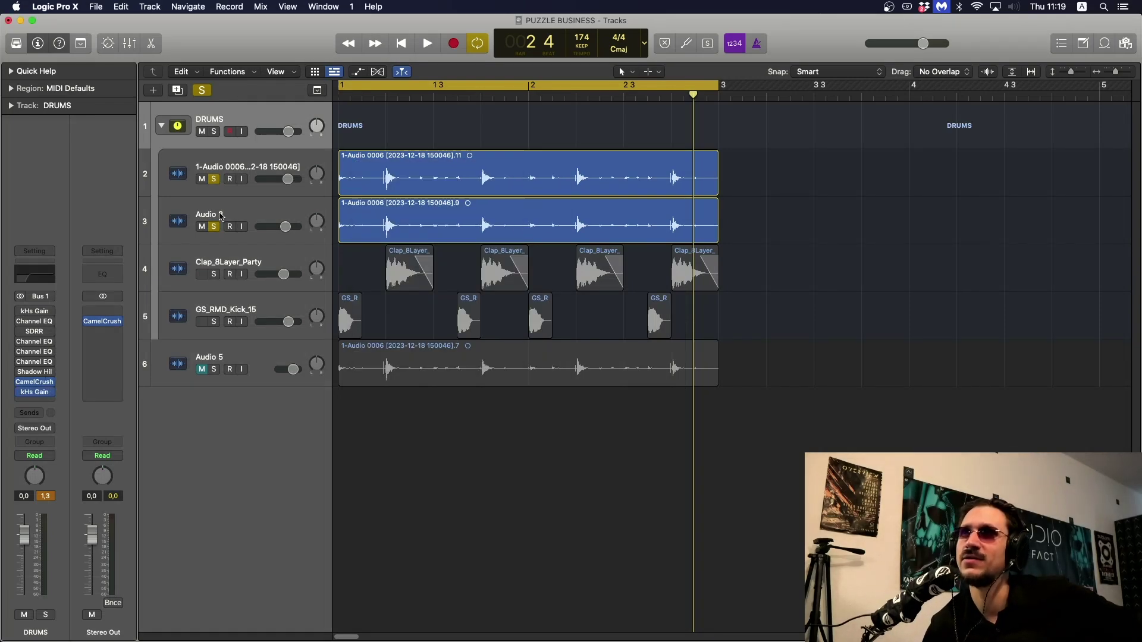
Audition both soloed break layers through the DRUMS bus's active CamelCrusher and kHs Gain.
{"action": "left_click", "coordinate": [235, 168]}
{"action": "left_click", "coordinate": [237, 202]}
{"action": "key", "text": "space"}
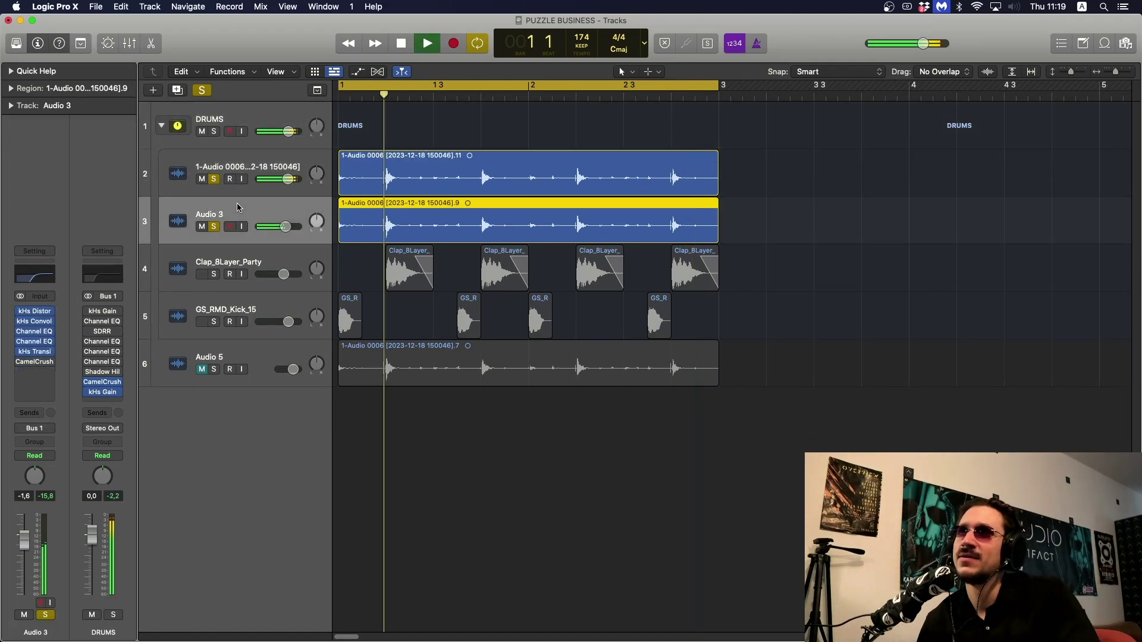
{"action": "key", "text": "space"}
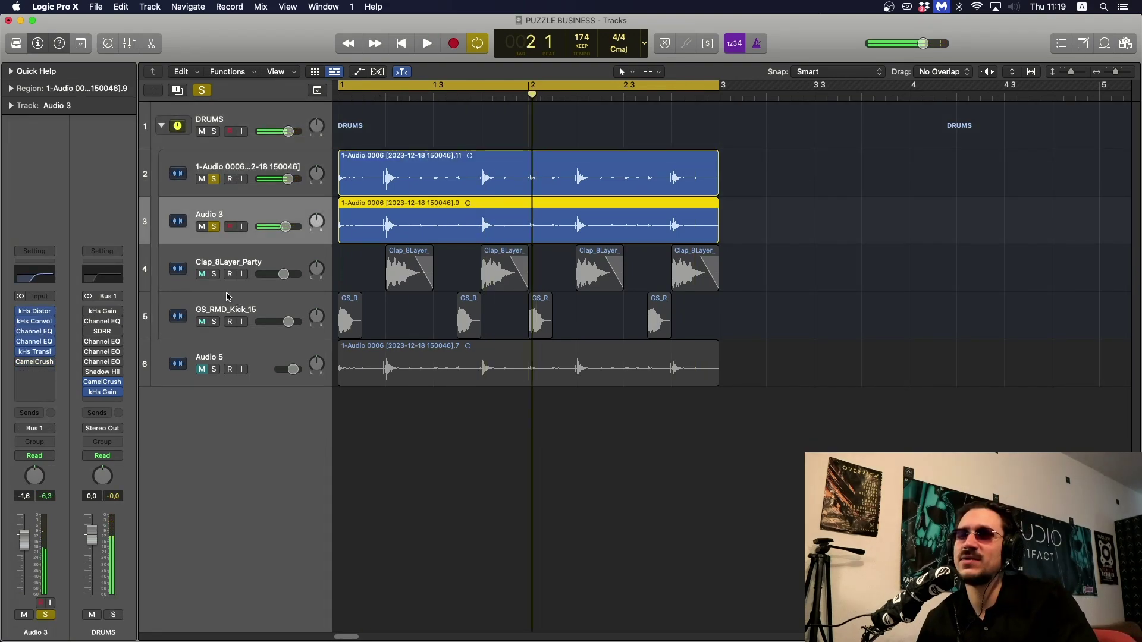
Solo GS_RMD_Kick_15, remove the solo from Audio 3 and 1-Audio 0006, and audition the kick alone.
{"action": "left_click", "coordinate": [225, 325]}
{"action": "left_click", "coordinate": [213, 323]}
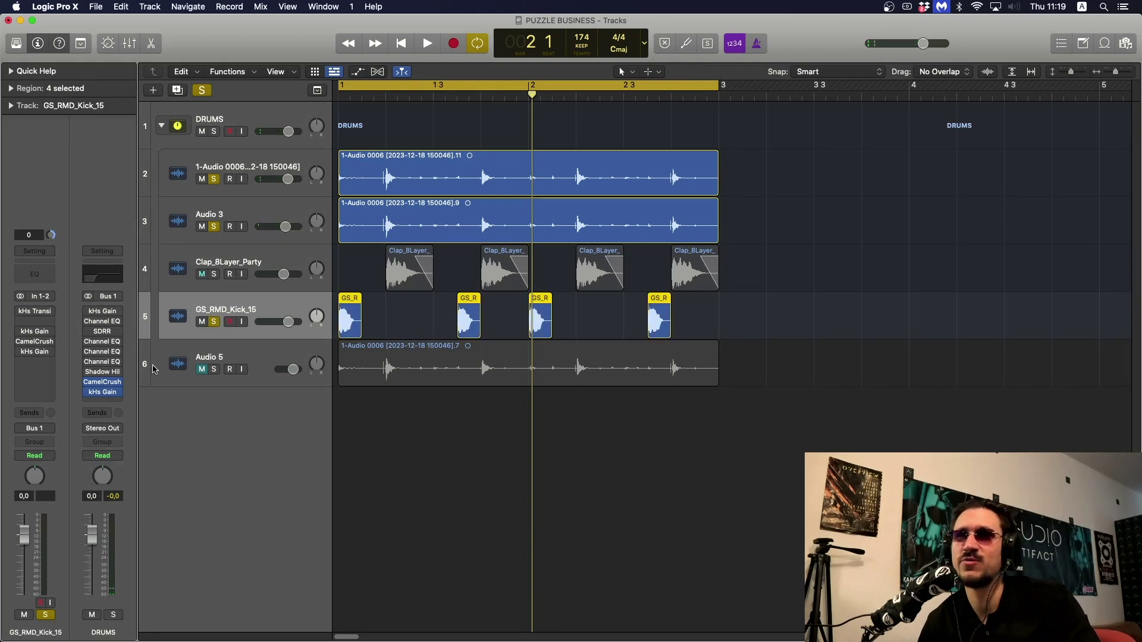
{"action": "left_click", "coordinate": [213, 227]}
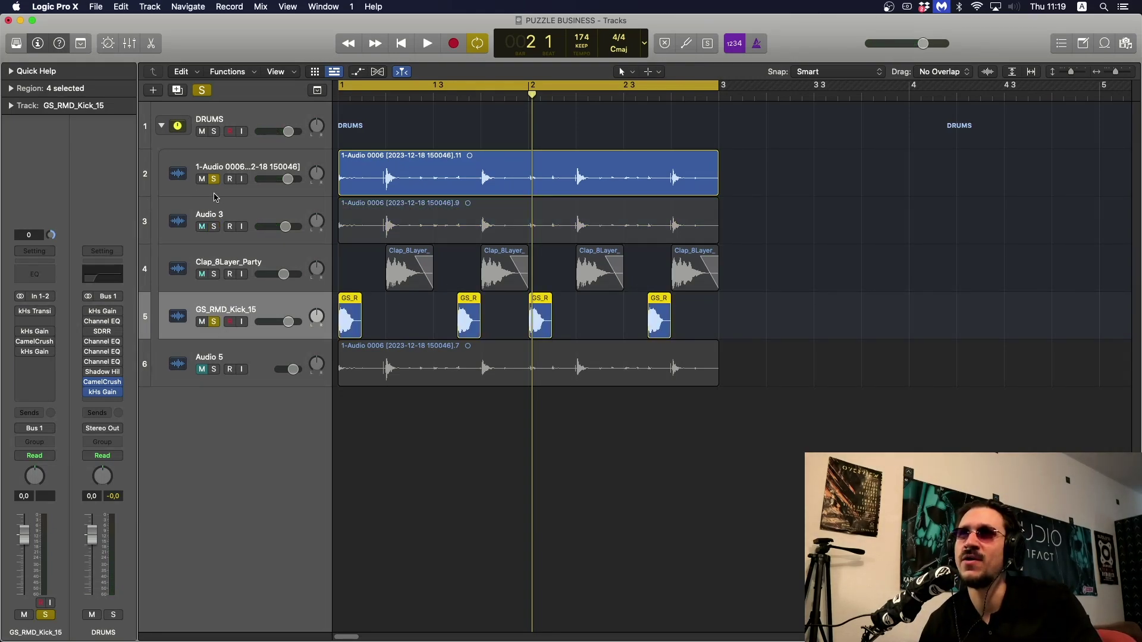
{"action": "left_click", "coordinate": [214, 179]}
{"action": "key", "text": "space"}
{"action": "key", "text": "space"}
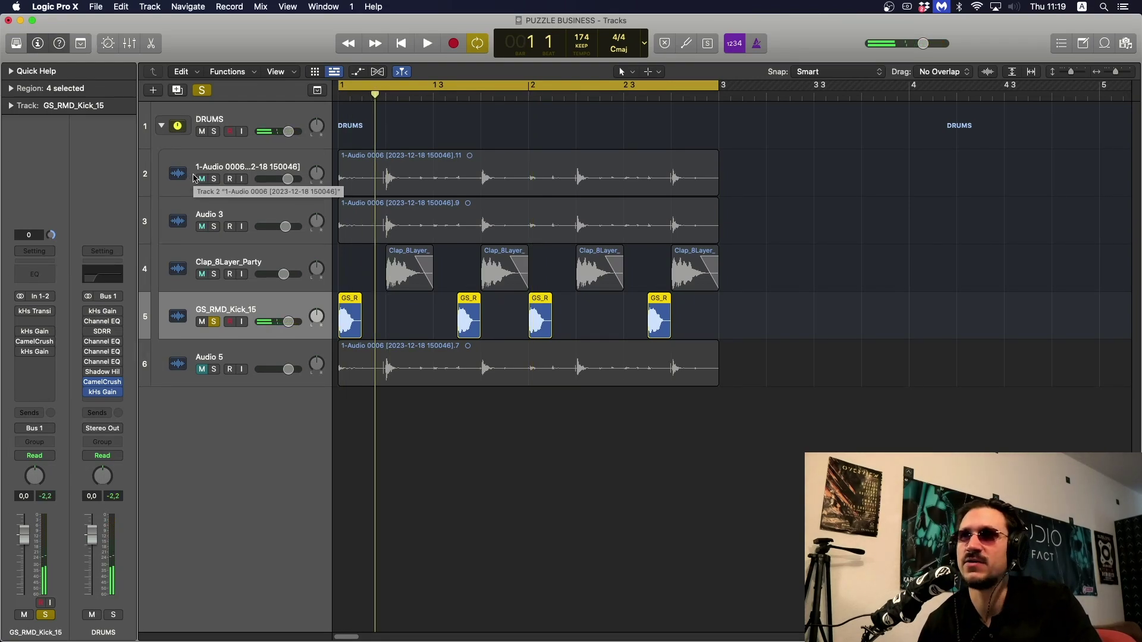
Solo 1-Audio 0006 and Audio 3 again and audition both break layers with the kick.
{"action": "left_click", "coordinate": [214, 179]}
{"action": "left_click", "coordinate": [213, 227]}
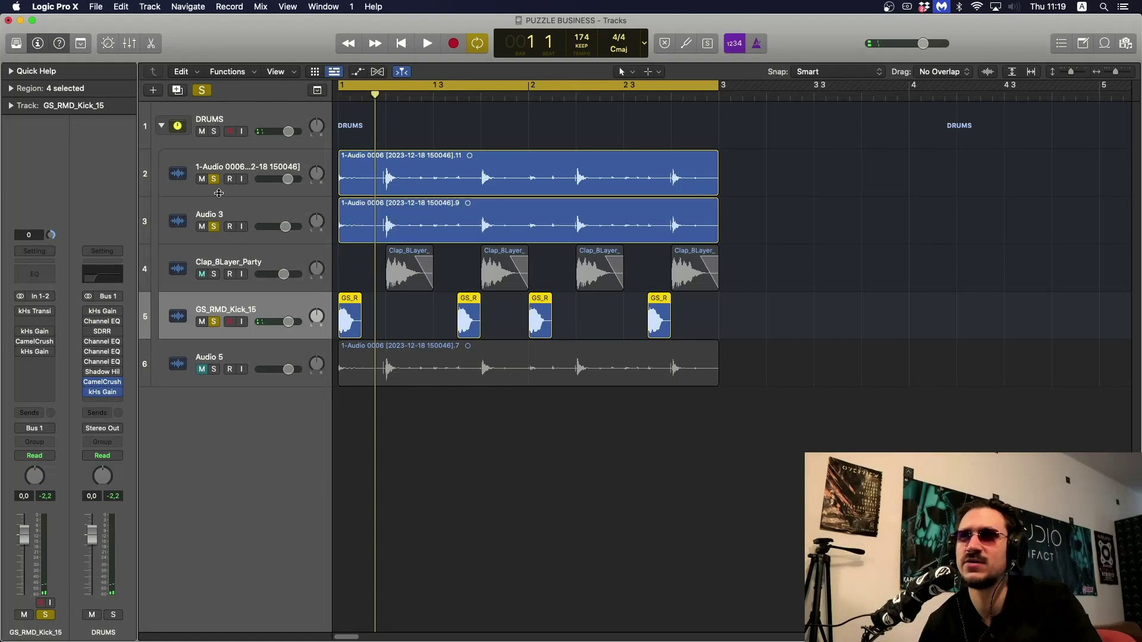
{"action": "left_click", "coordinate": [221, 210]}
{"action": "left_click", "coordinate": [243, 162]}
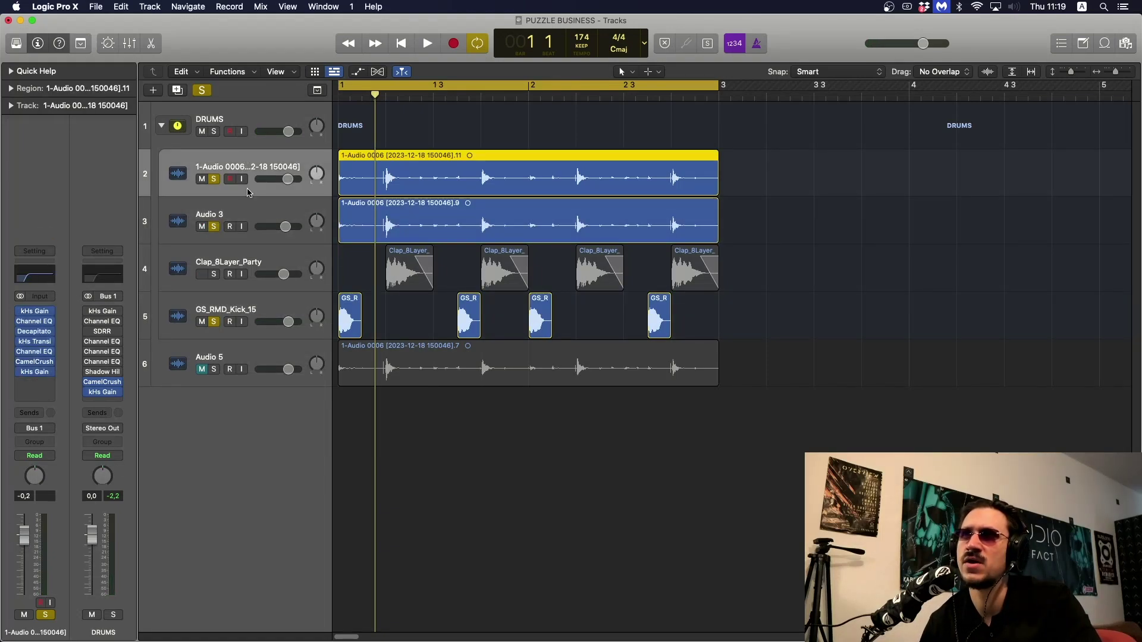
{"action": "key", "text": "space"}
{"action": "key", "text": "space"}
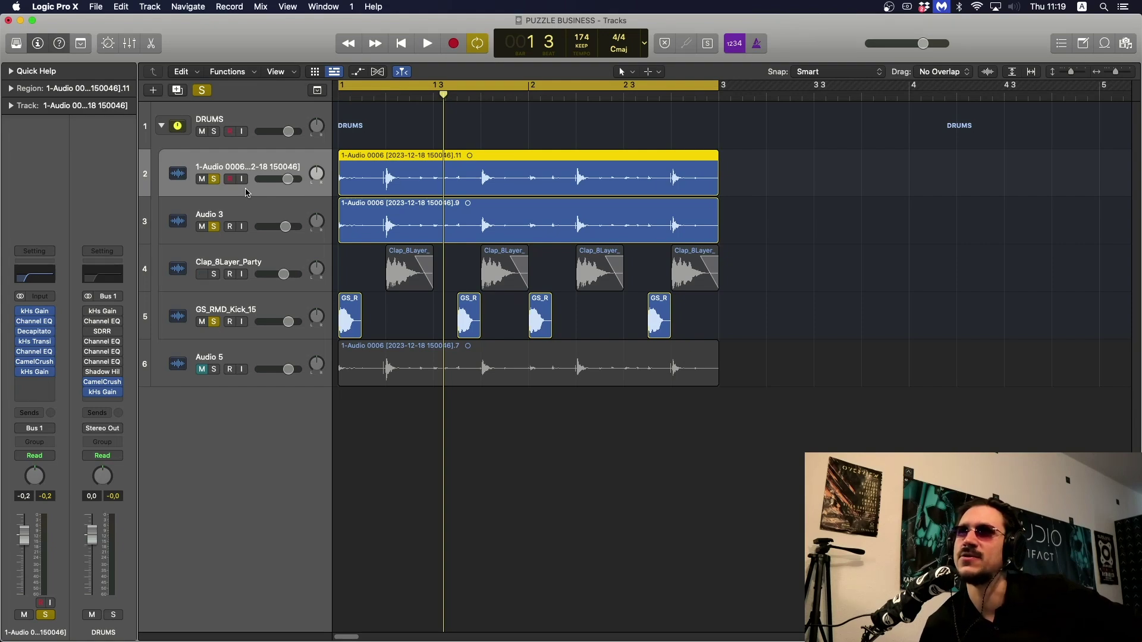
{"action": "key", "text": "space"}
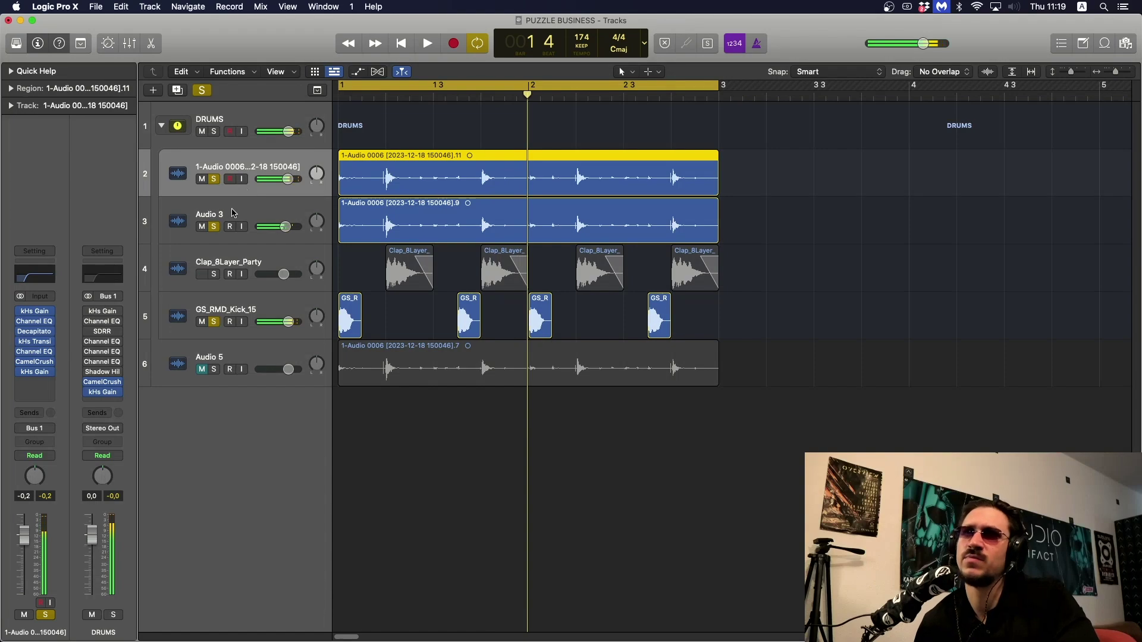
Enable and open kHs Transient Shaper on GS_RMD_Kick_15, auditioning the layered loop without and with it.
{"action": "left_click", "coordinate": [228, 302]}
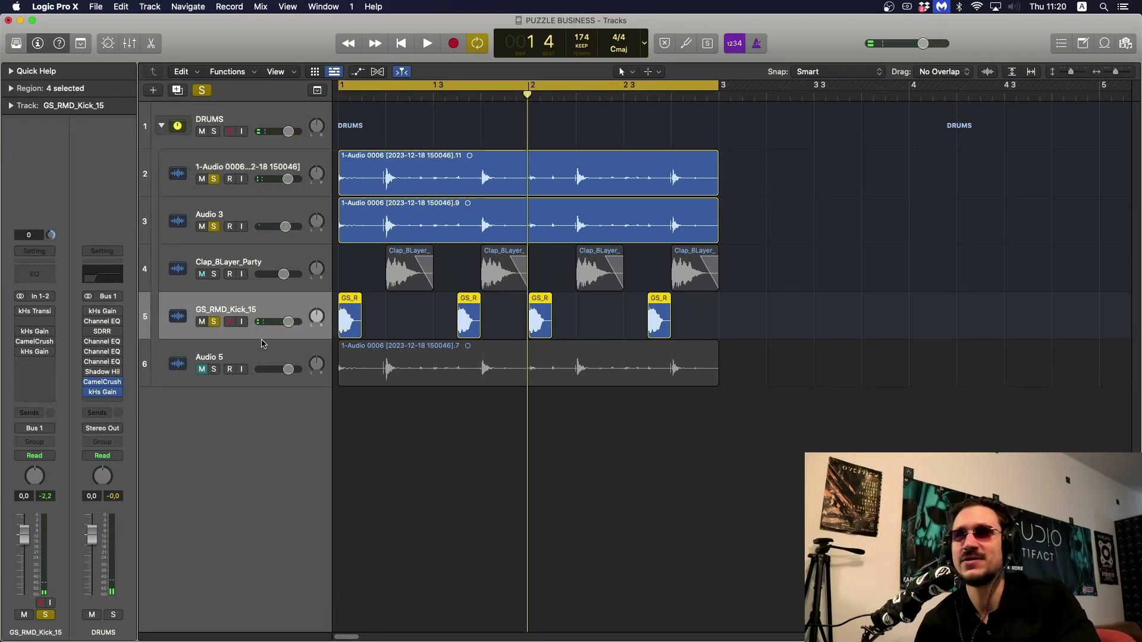
{"action": "key", "text": "space"}
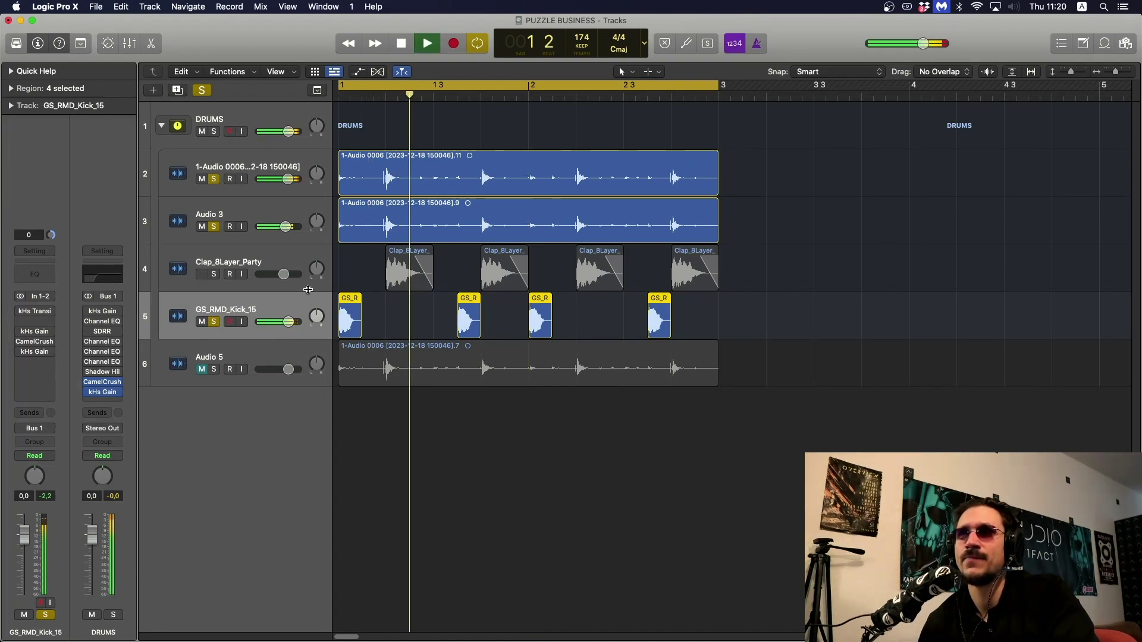
{"action": "key", "text": "space"}
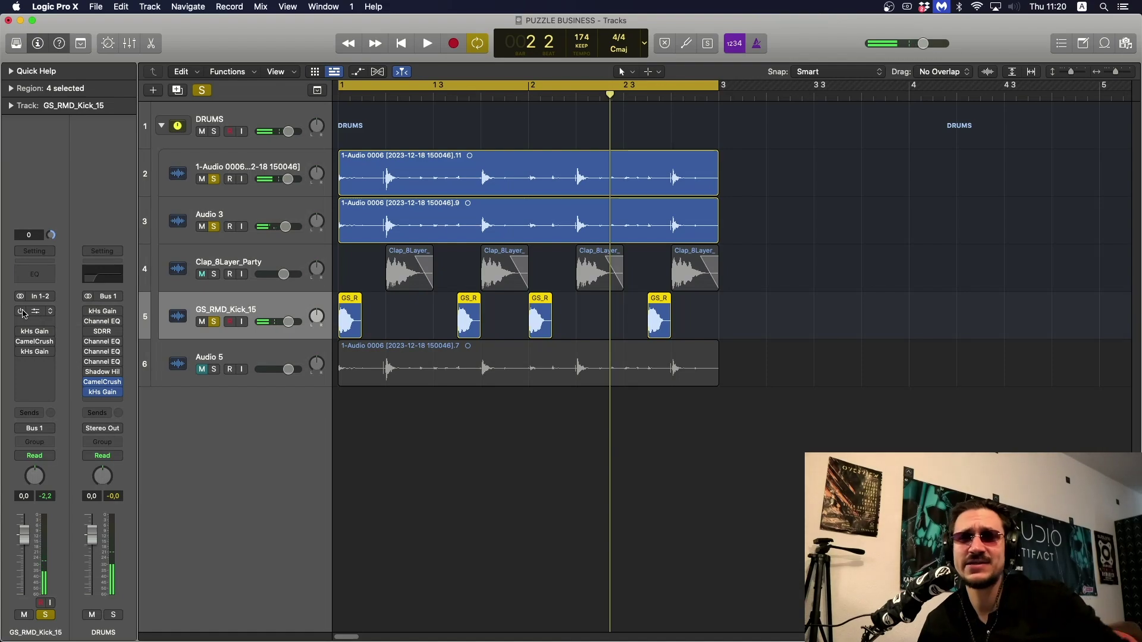
{"action": "left_click", "coordinate": [35, 312]}
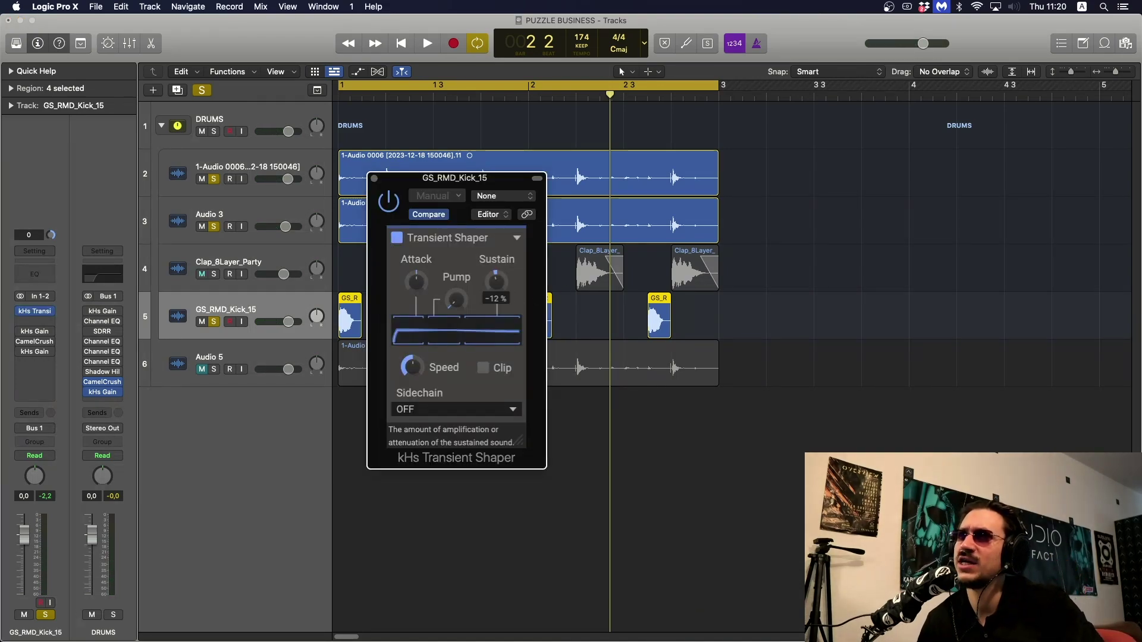
{"action": "key", "text": "space"}
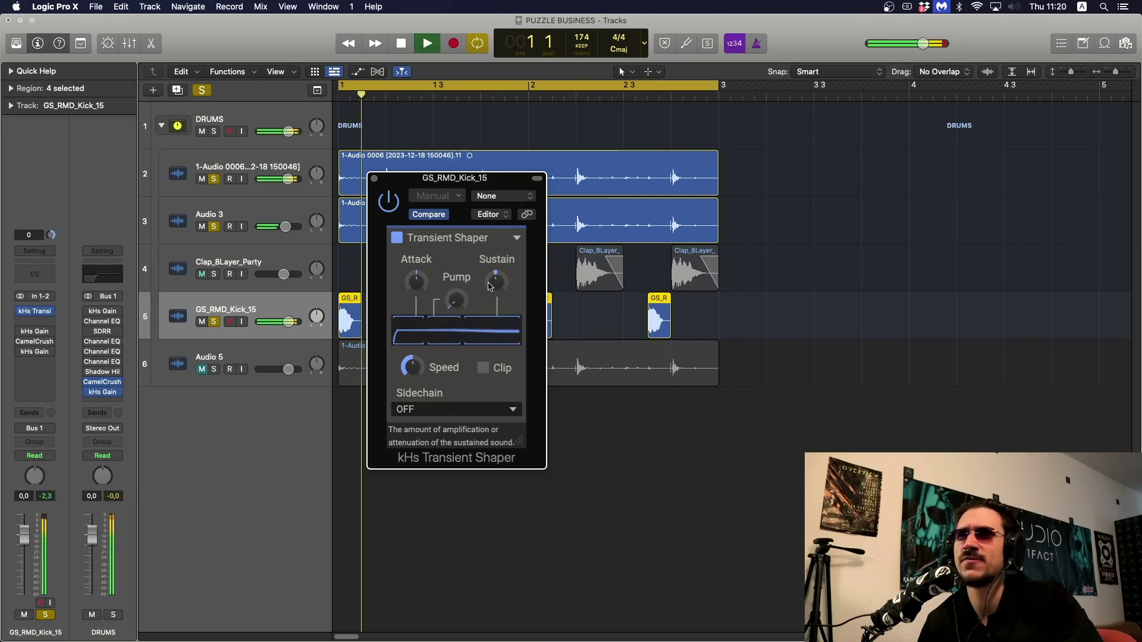
{"action": "key", "text": "space"}
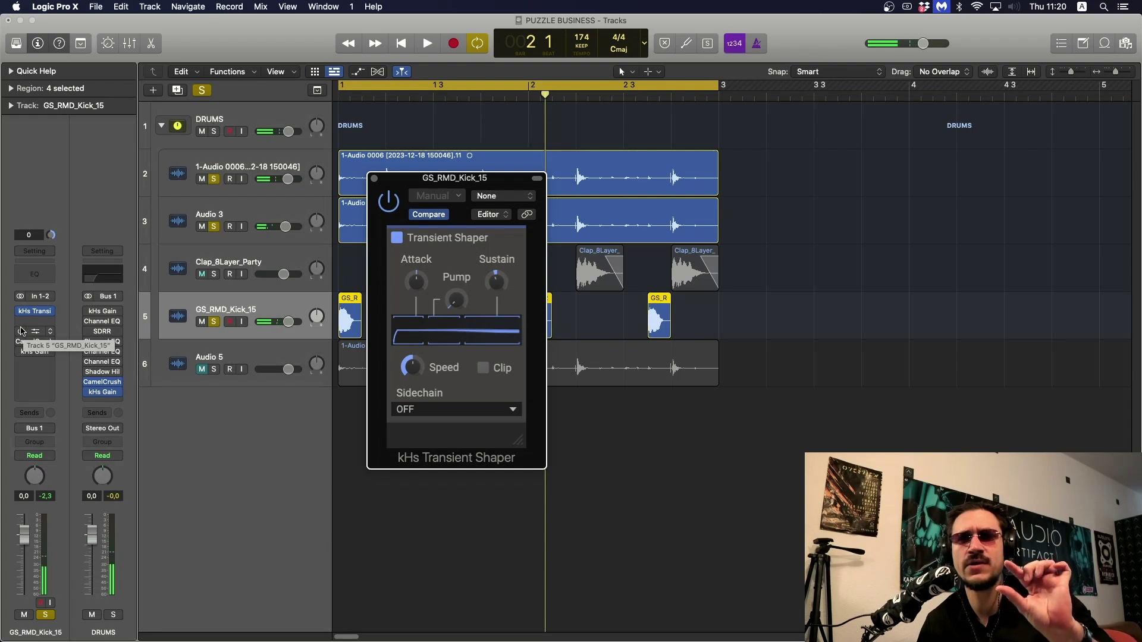
Enable both kHs Gains and CamelCrusher on GS_RMD_Kick_15, close its plugin windows, and audition the layered loop.
{"action": "left_click", "coordinate": [29, 333]}
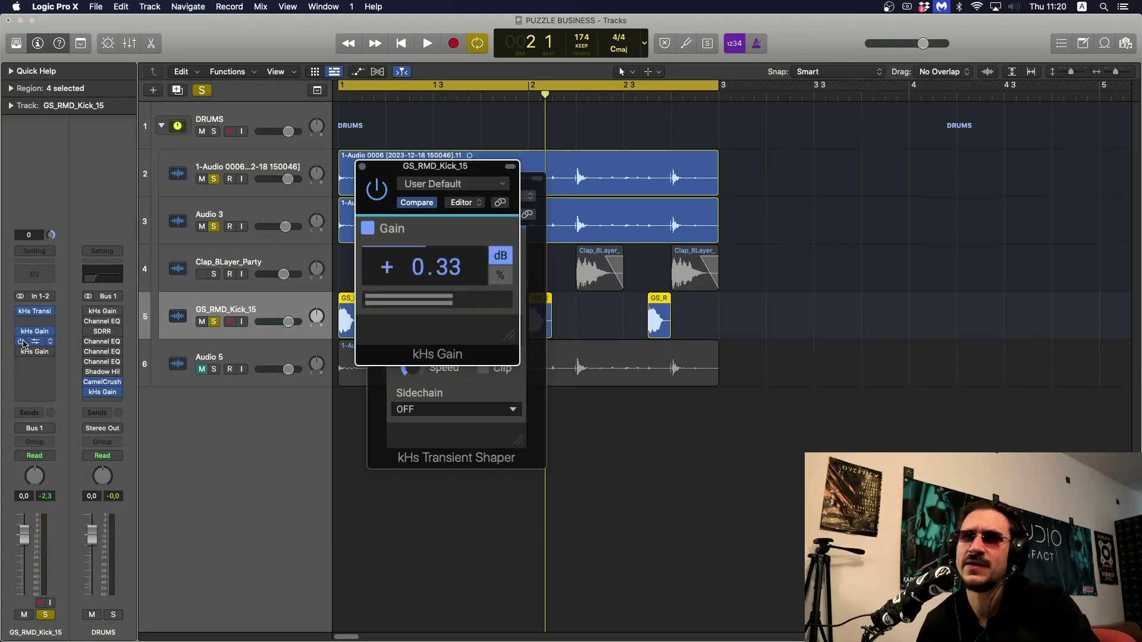
{"action": "key", "text": "space"}
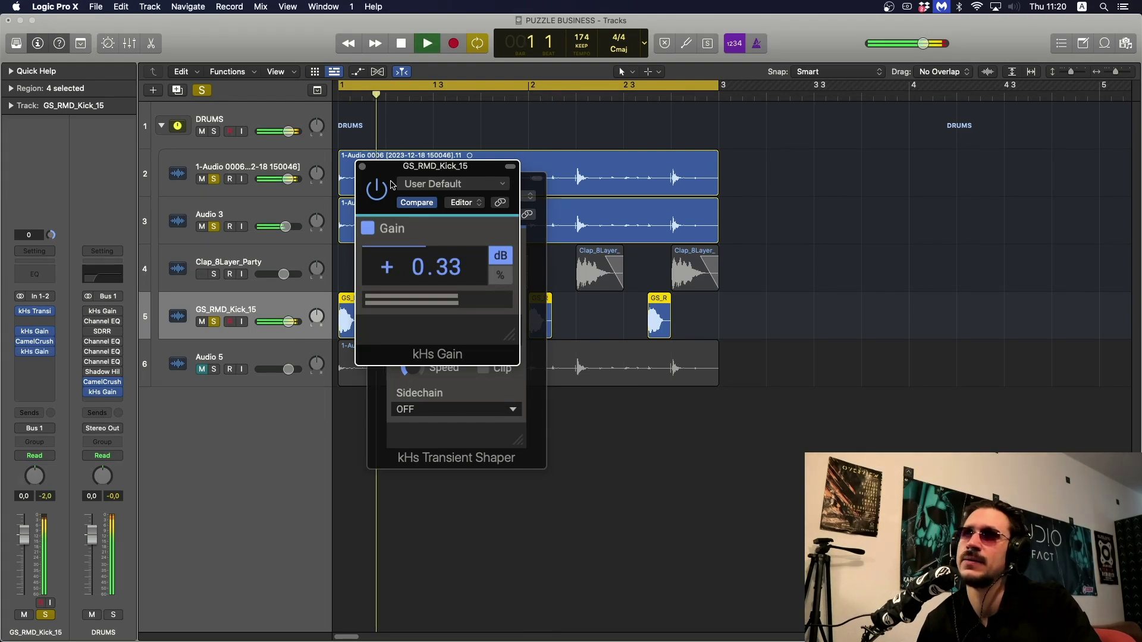
{"action": "left_click", "coordinate": [362, 167]}
{"action": "left_click", "coordinate": [373, 178]}
{"action": "key", "text": "space"}
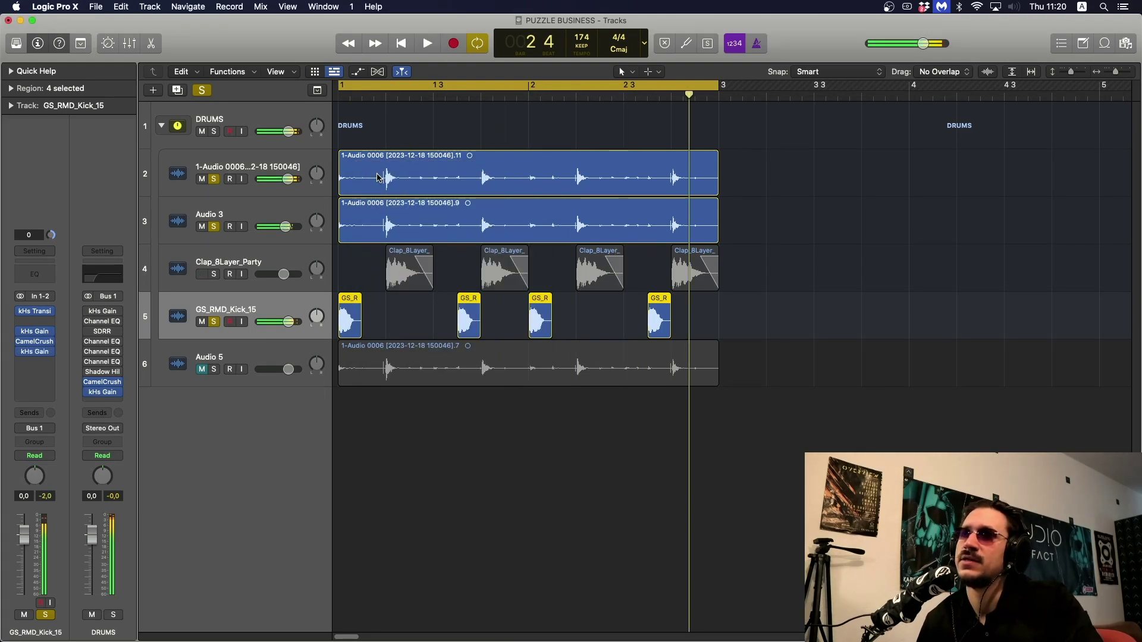
{"action": "key", "text": "space"}
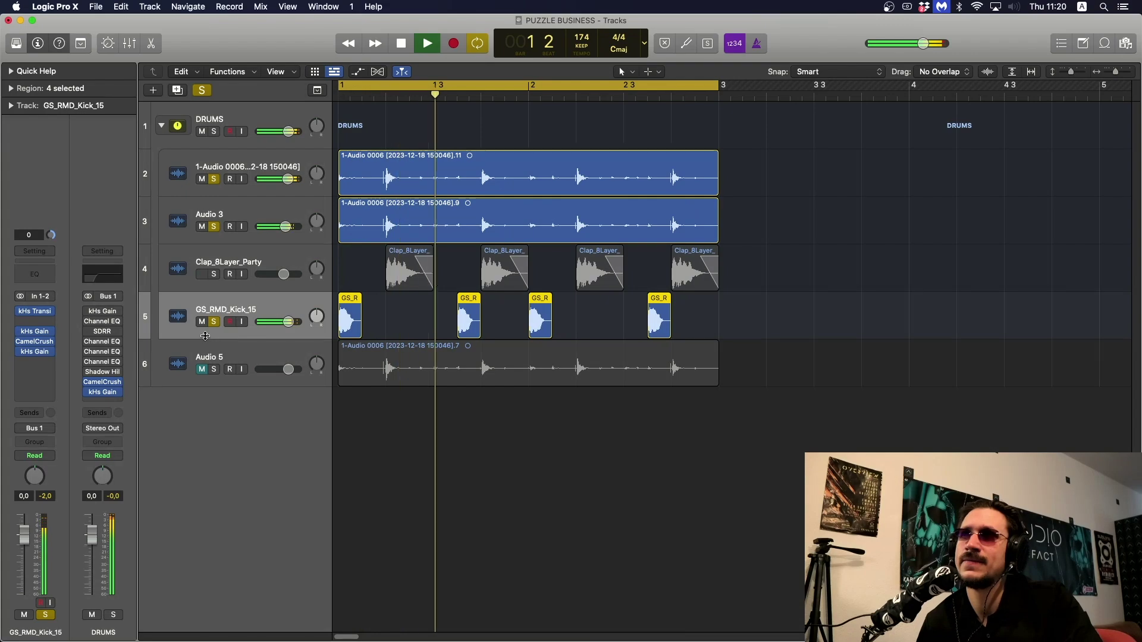
{"action": "key", "text": "space"}
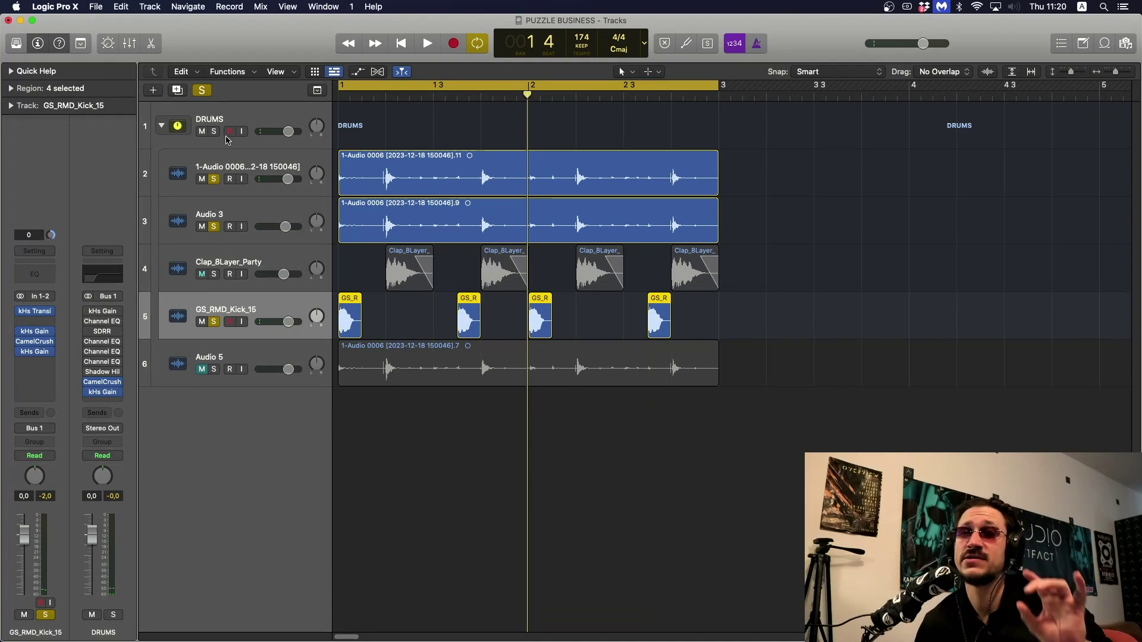
Solo Clap_8Layer_Party alongside the break and kick layers and audition the full layered loop.
{"action": "left_click", "coordinate": [224, 271]}
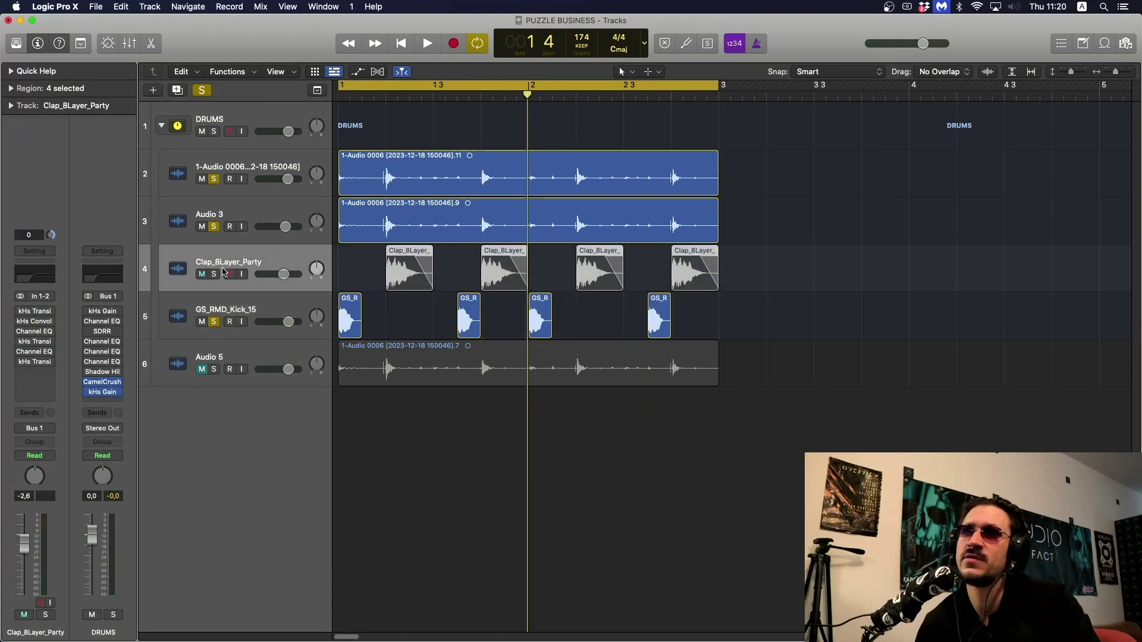
{"action": "left_click", "coordinate": [215, 274]}
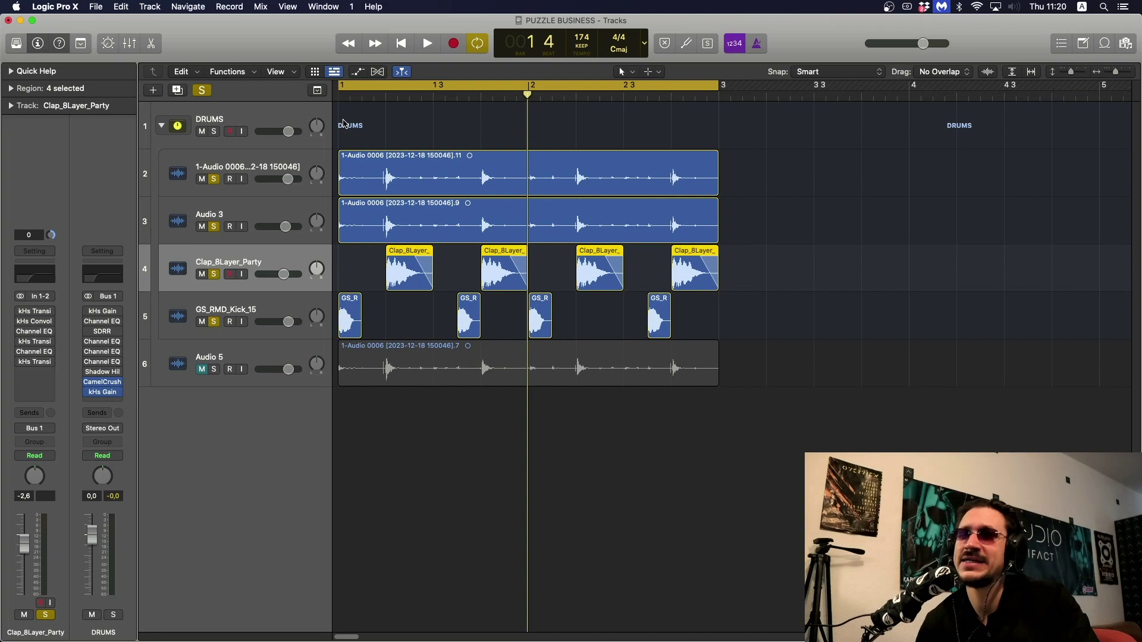
{"action": "key", "text": "space"}
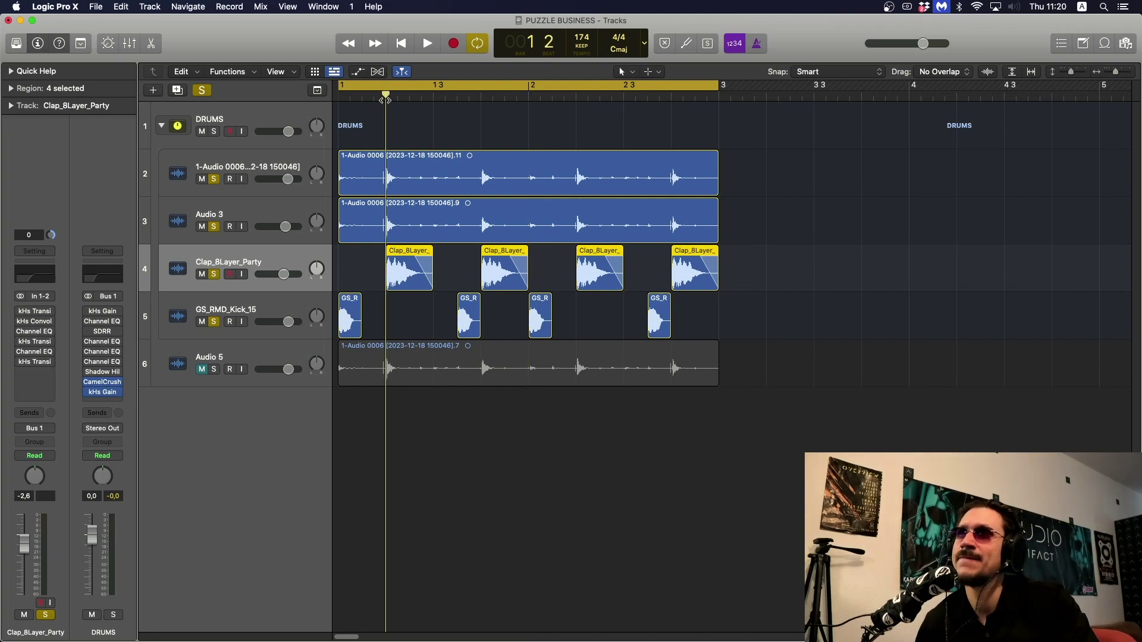
{"action": "left_click_drag", "start_coordinate": [376, 97], "coordinate": [377, 97]}
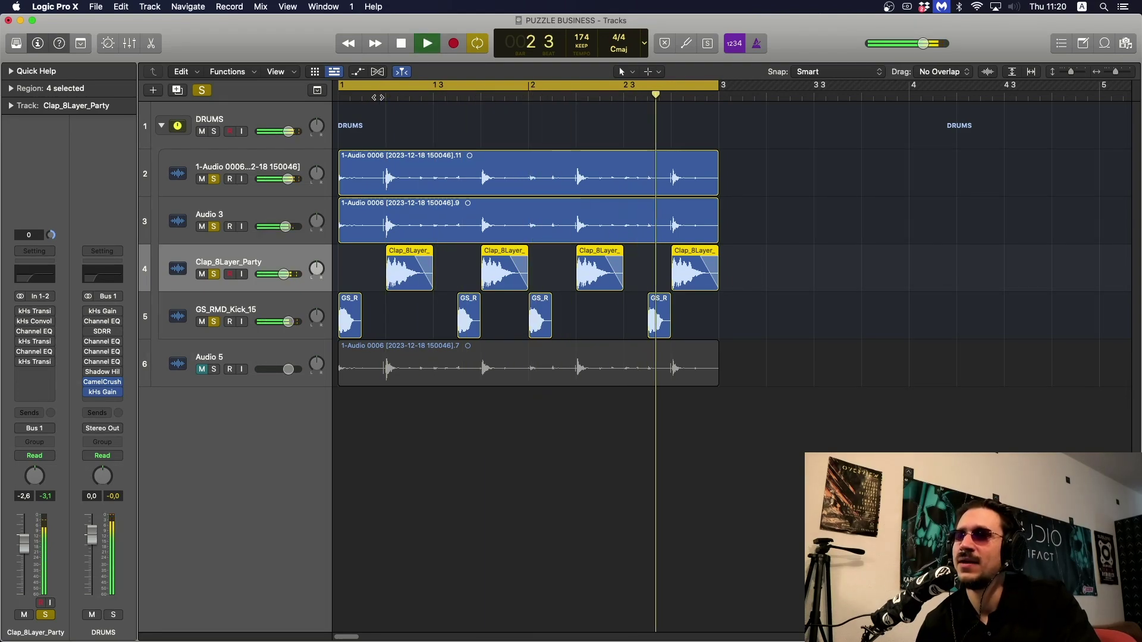
{"action": "key", "text": "space"}
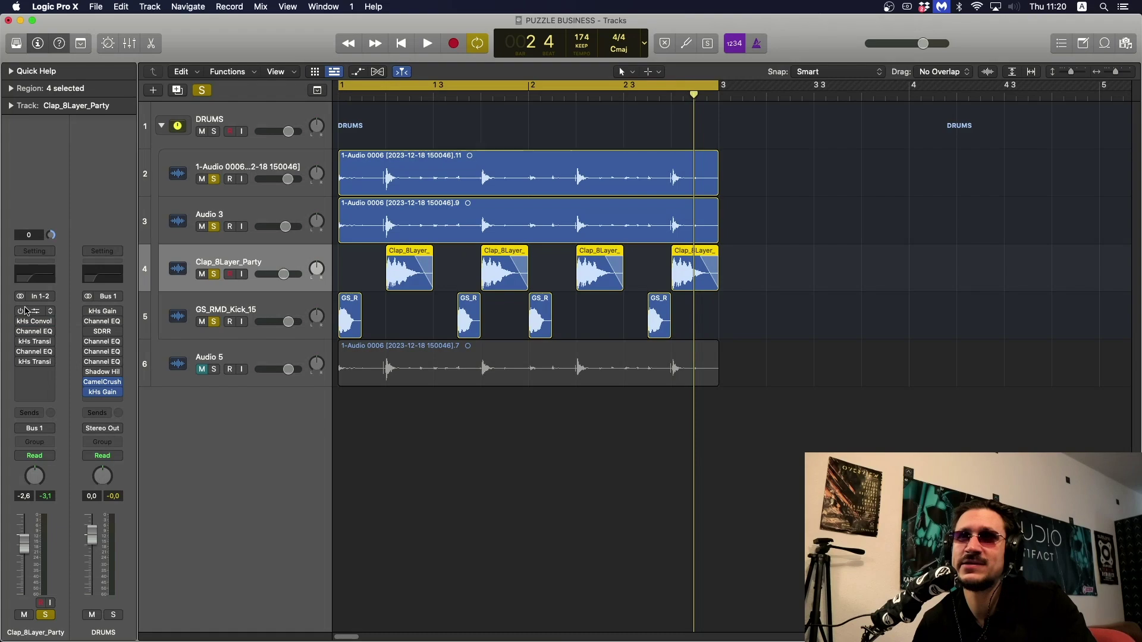
Enable and open the first kHs Transient Shaper on Clap_8Layer_Party, remove the other layers' solos, and audition the clap alone.
{"action": "left_click", "coordinate": [35, 313]}
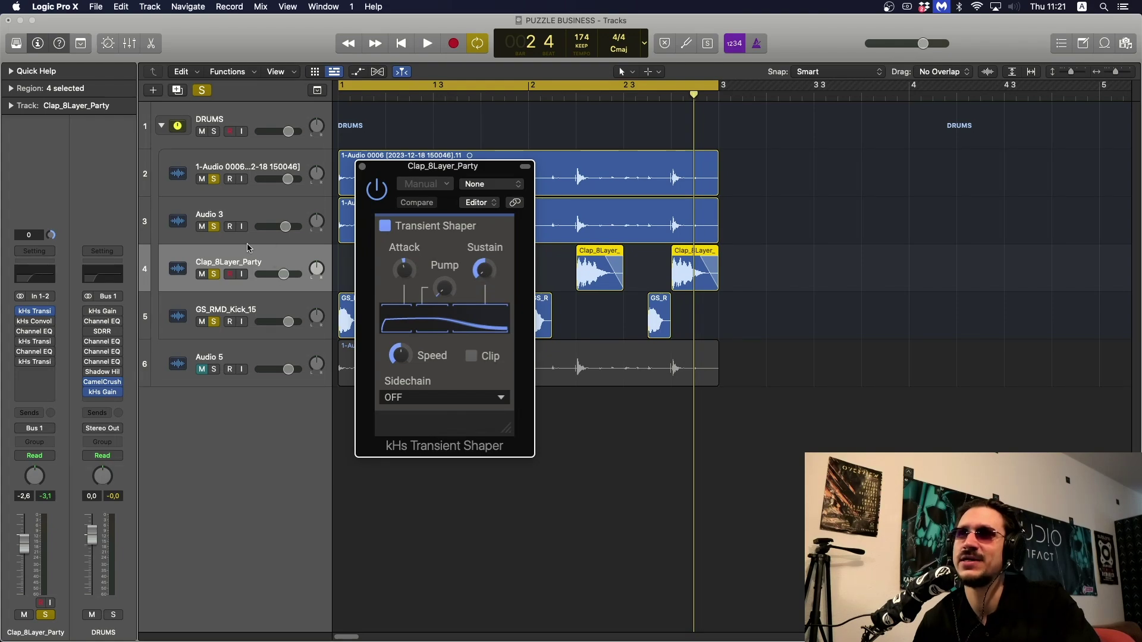
{"action": "left_click", "coordinate": [211, 227]}
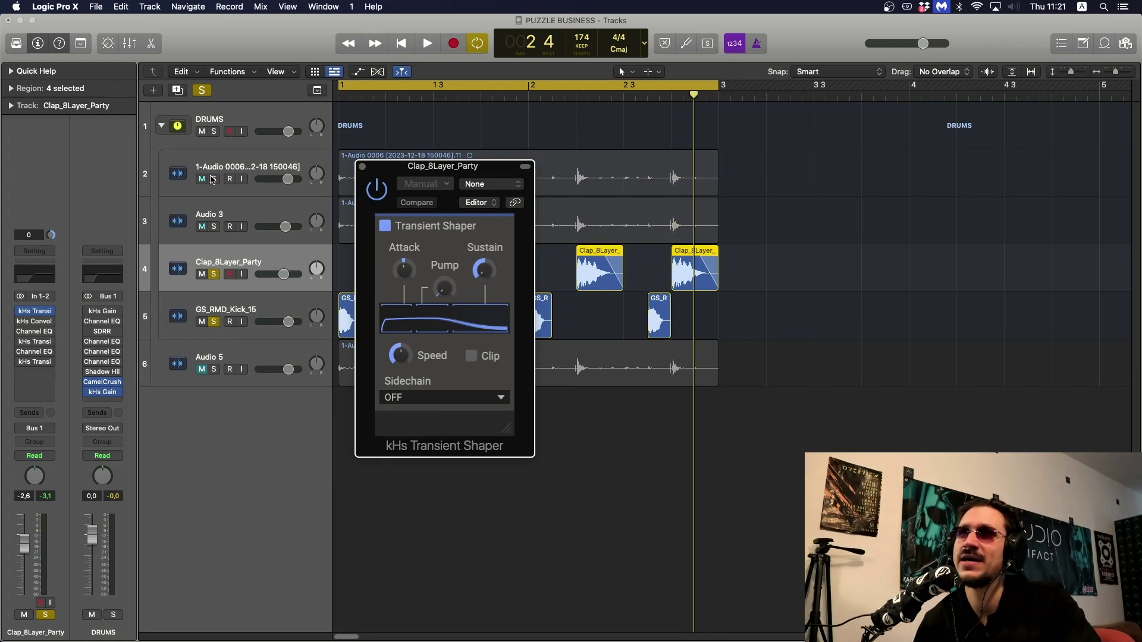
{"action": "left_click", "coordinate": [217, 319]}
{"action": "key", "text": "space"}
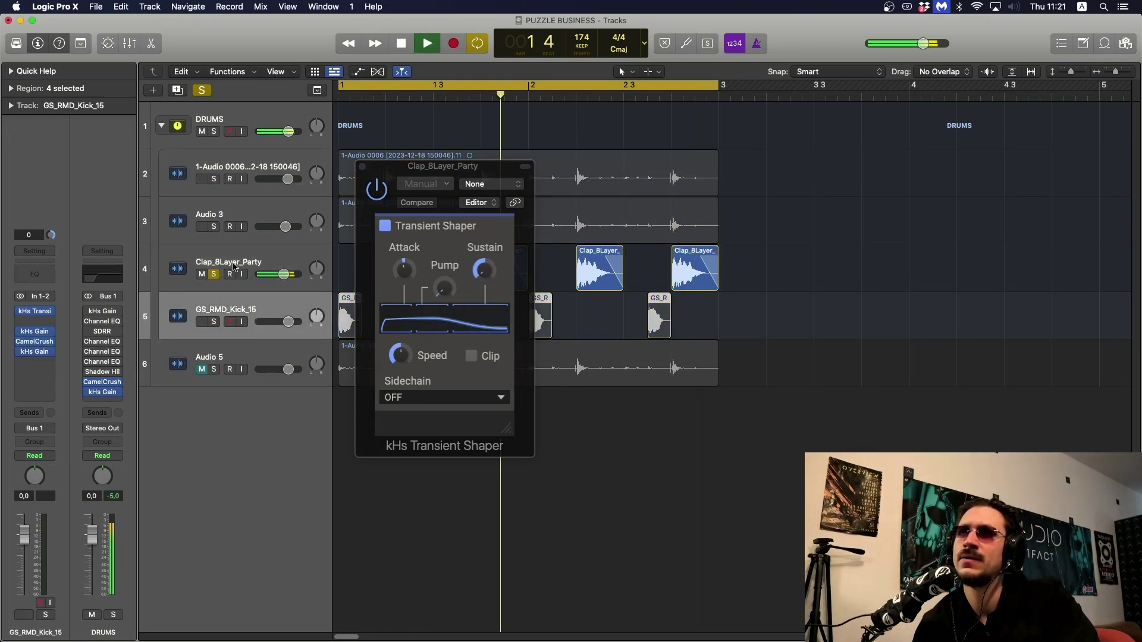
{"action": "key", "text": "space"}
{"action": "left_click", "coordinate": [167, 286]}
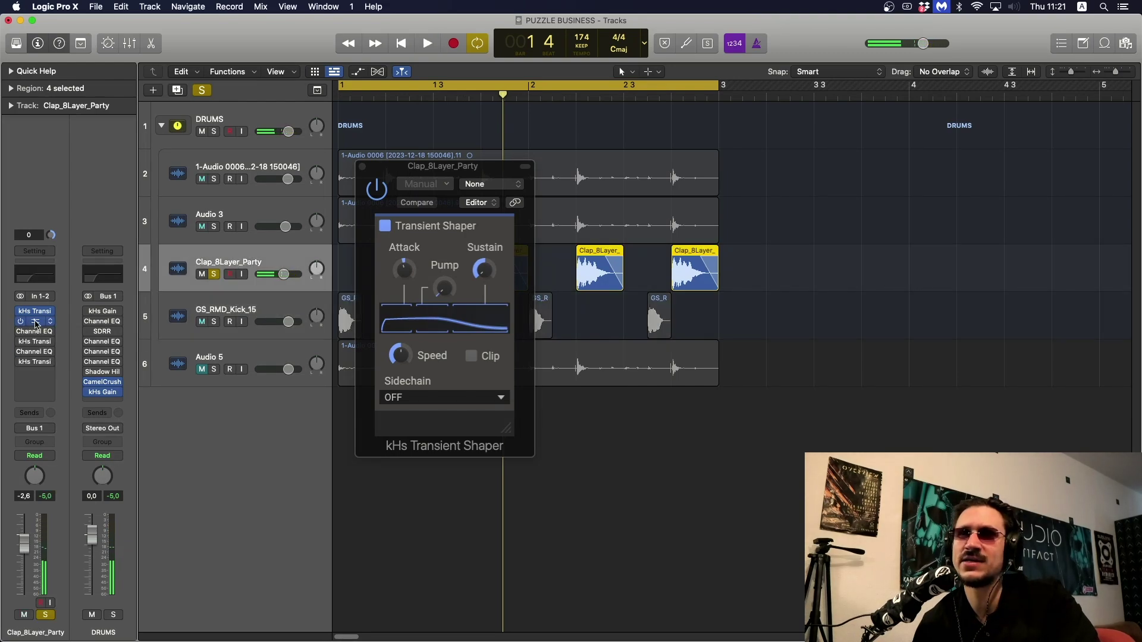
Enable and open kHs Convolver and the first Channel EQ on Clap_8Layer_Party, auditioning the clap after each.
{"action": "left_click", "coordinate": [35, 321]}
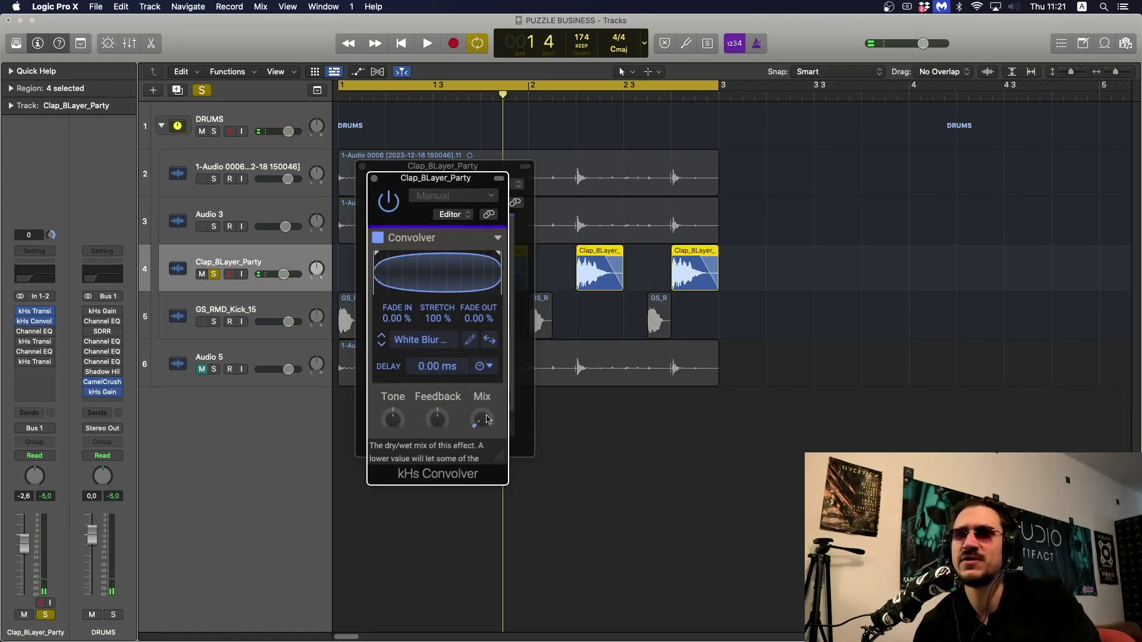
{"action": "key", "text": "space"}
{"action": "key", "text": "space"}
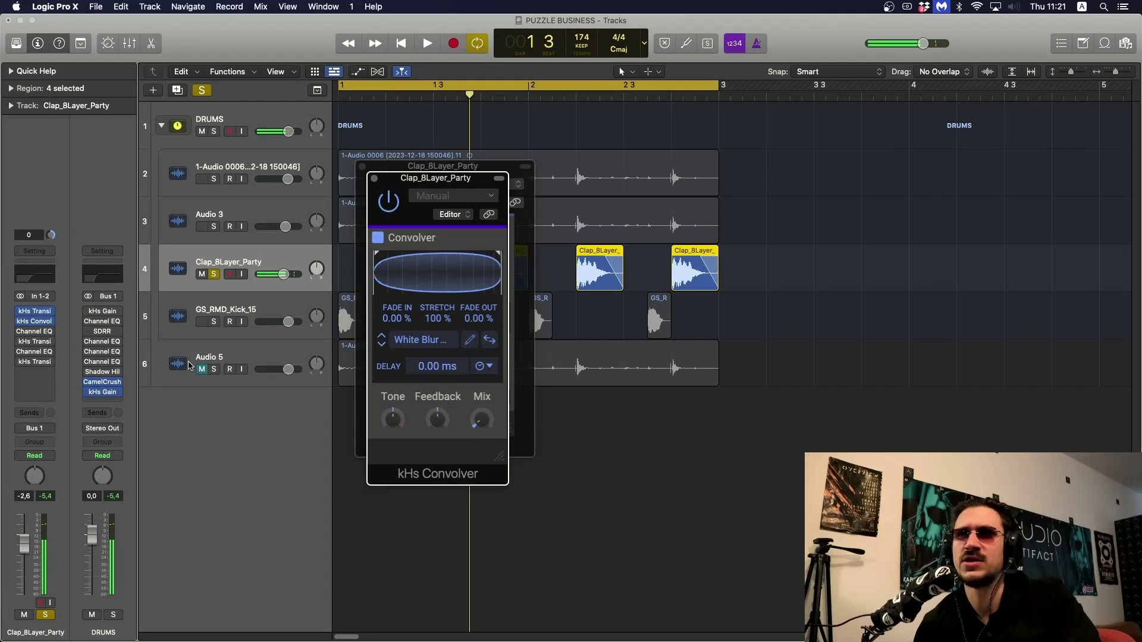
{"action": "left_click", "coordinate": [24, 331]}
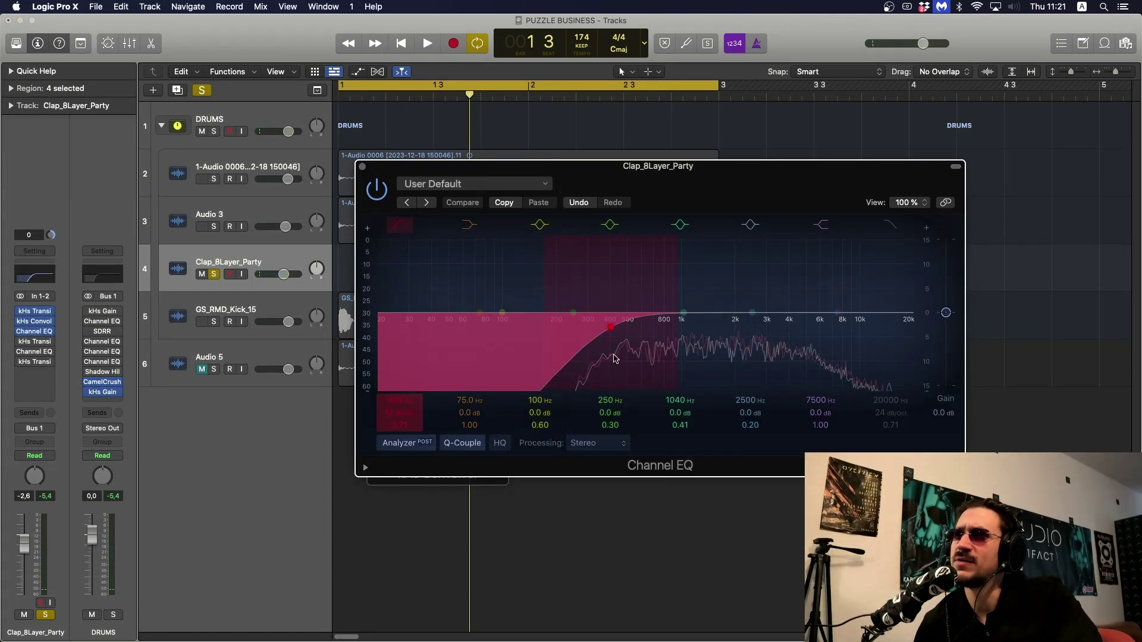
{"action": "key", "text": "space"}
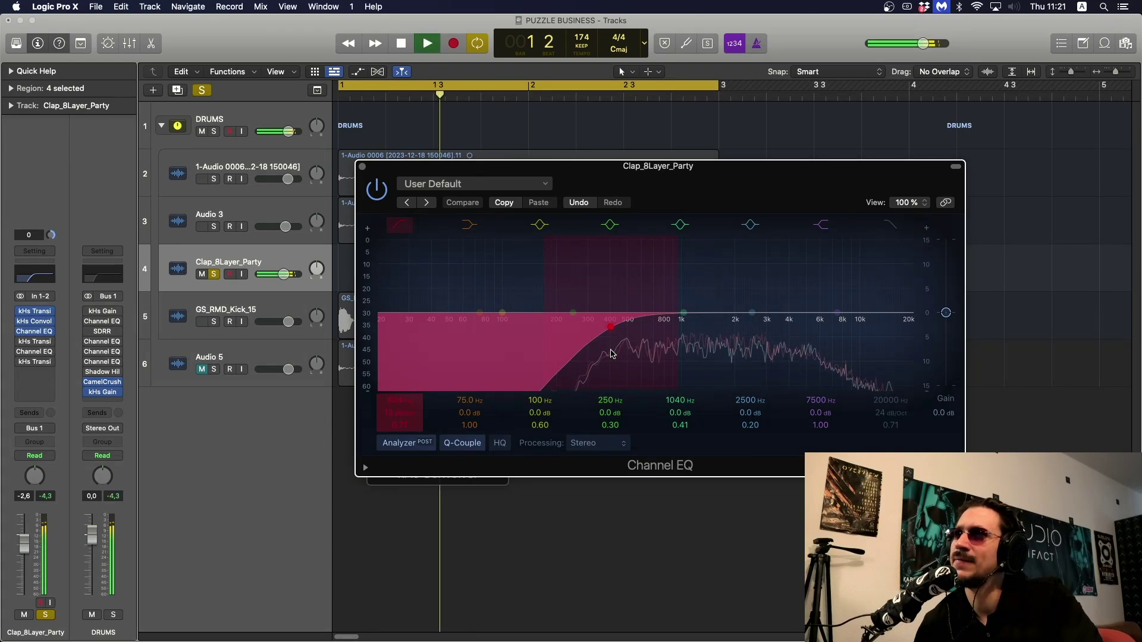
{"action": "key", "text": "space"}
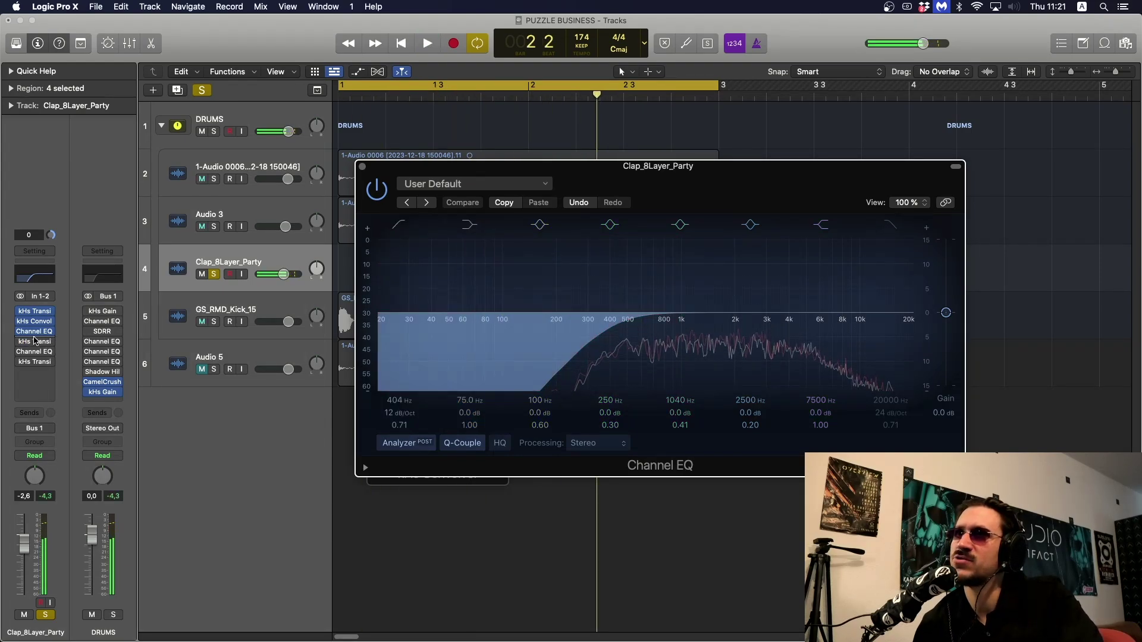
Enable and open the second kHs Transient Shaper and the second Channel EQ on Clap_8Layer_Party, auditioning the clap after each.
{"action": "left_click", "coordinate": [24, 344]}
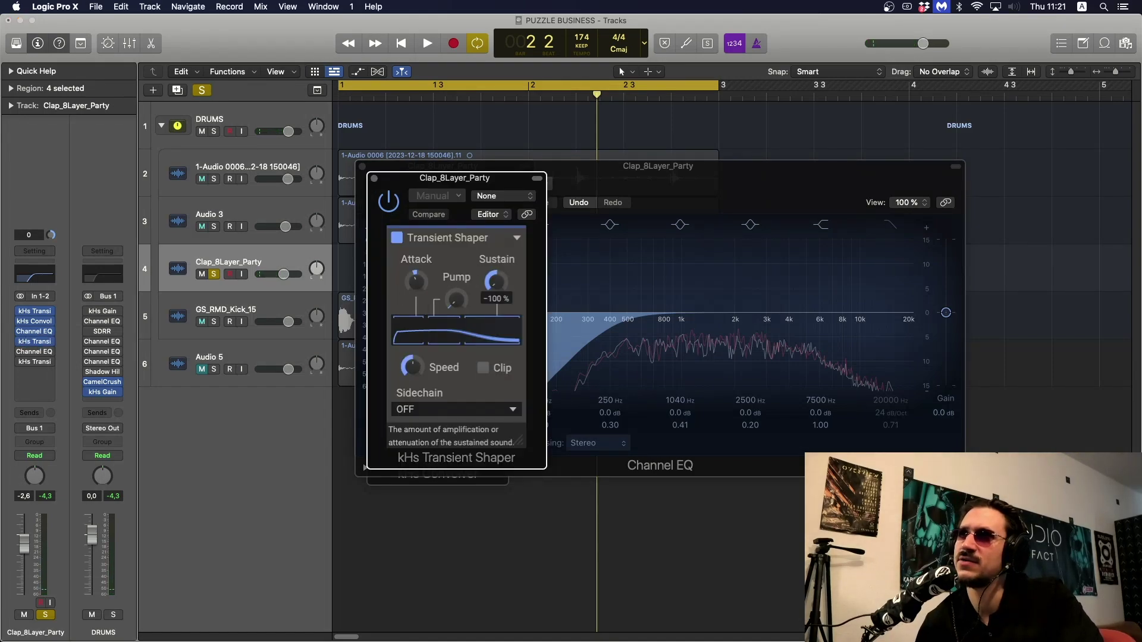
{"action": "key", "text": "space"}
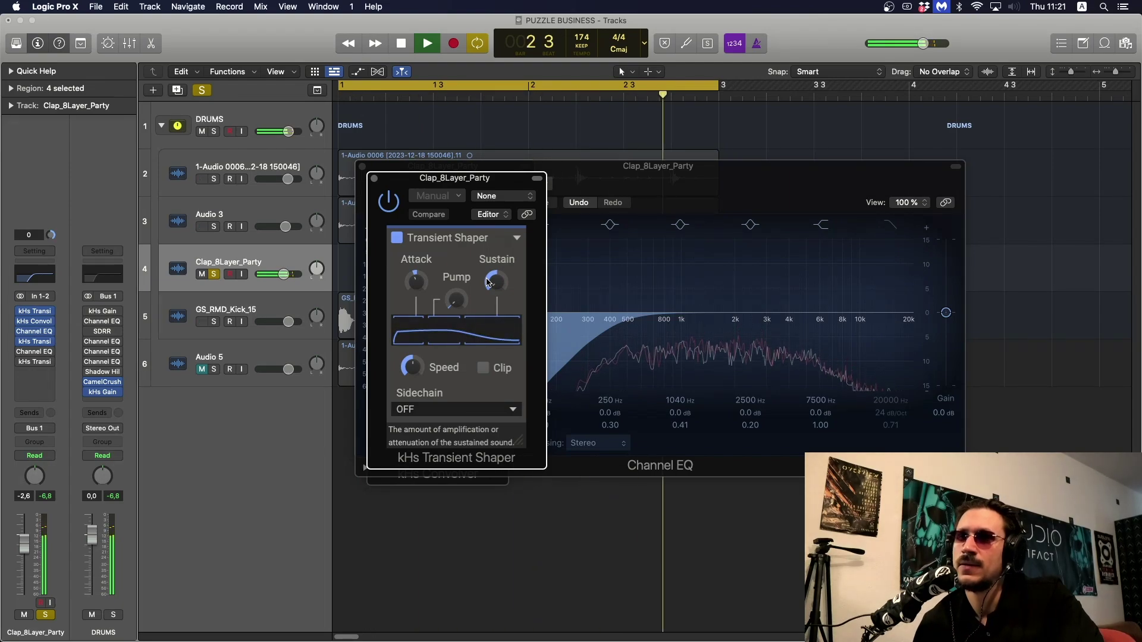
{"action": "key", "text": "space"}
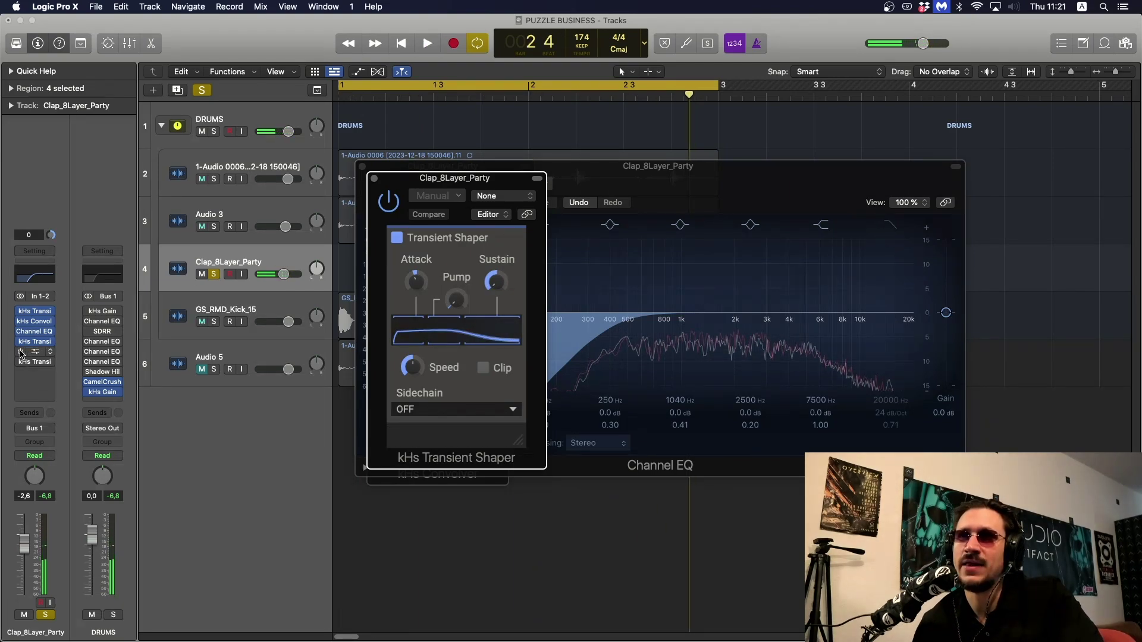
{"action": "left_click", "coordinate": [29, 351]}
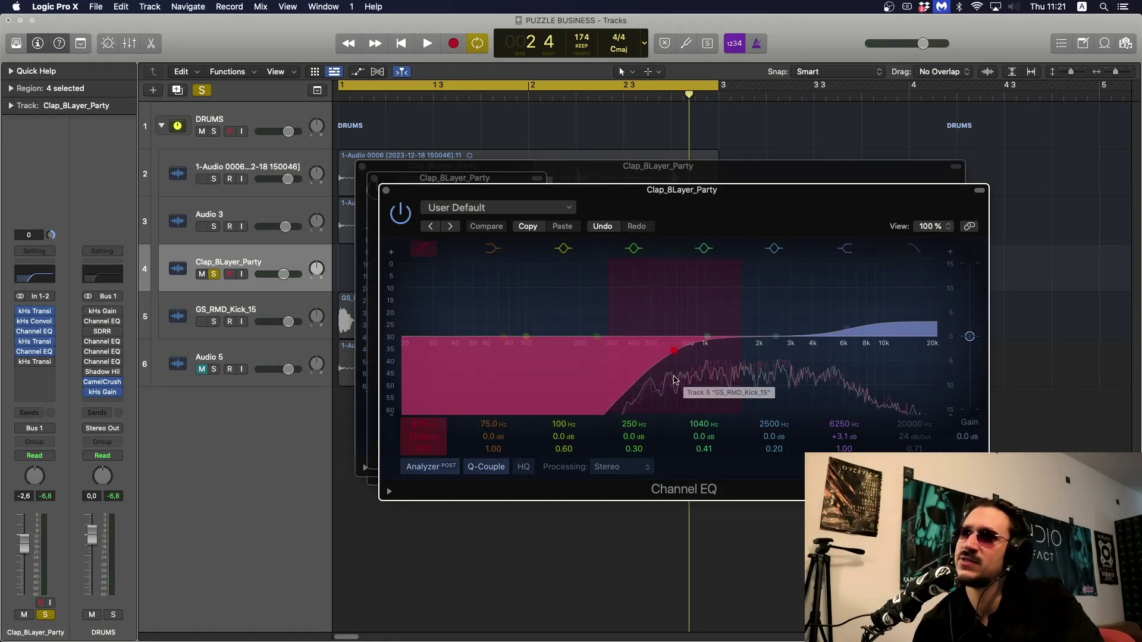
{"action": "key", "text": "space"}
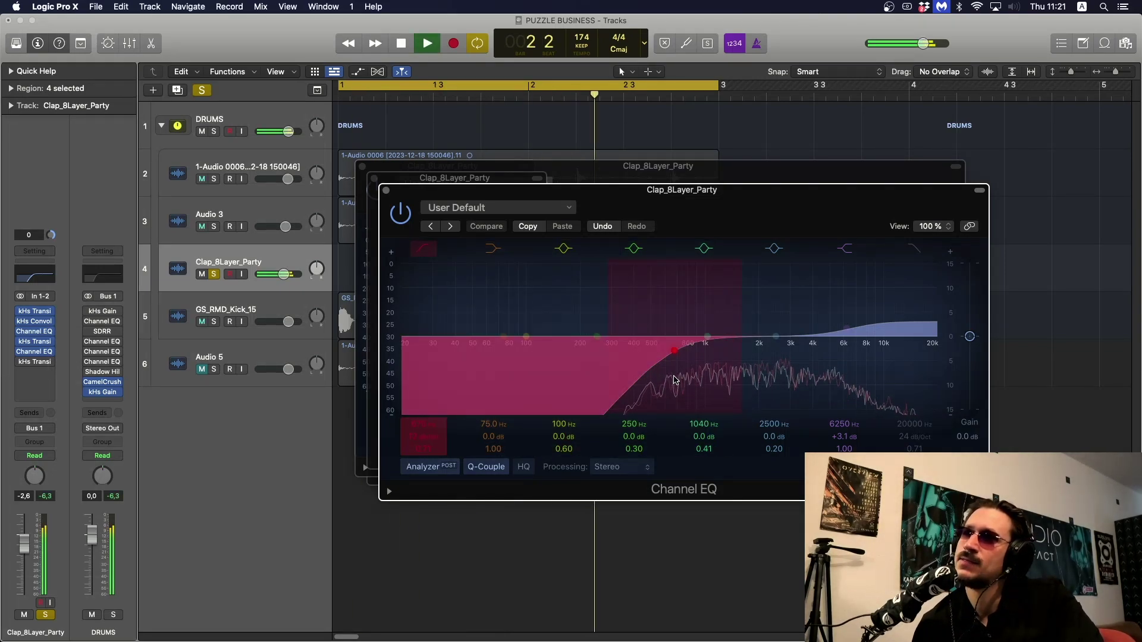
{"action": "key", "text": "space"}
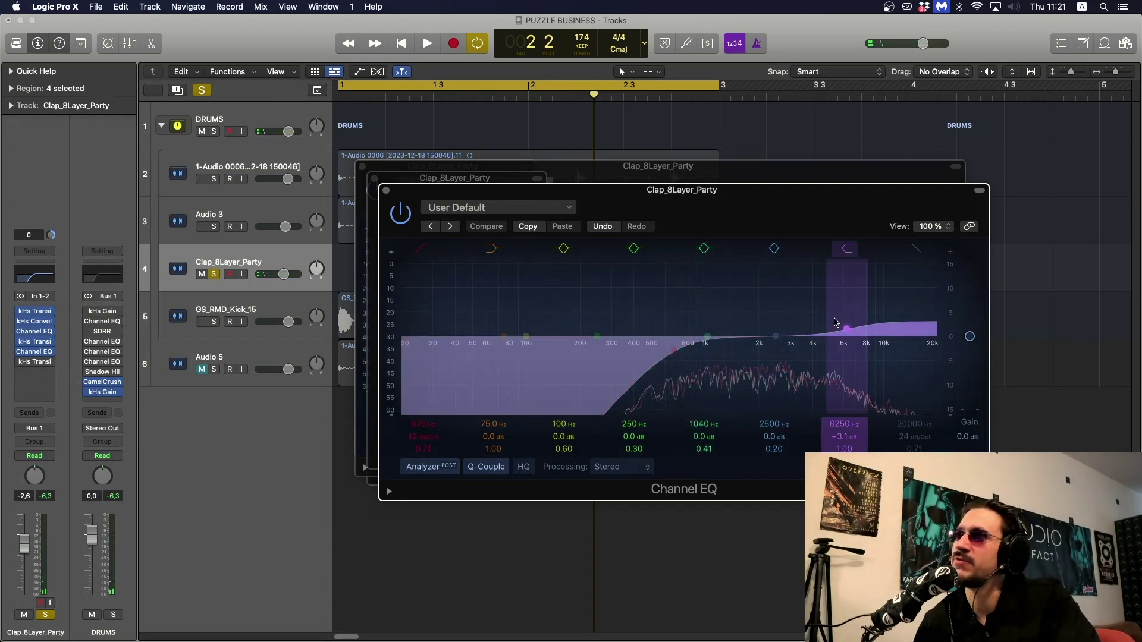
{"action": "key", "text": "space"}
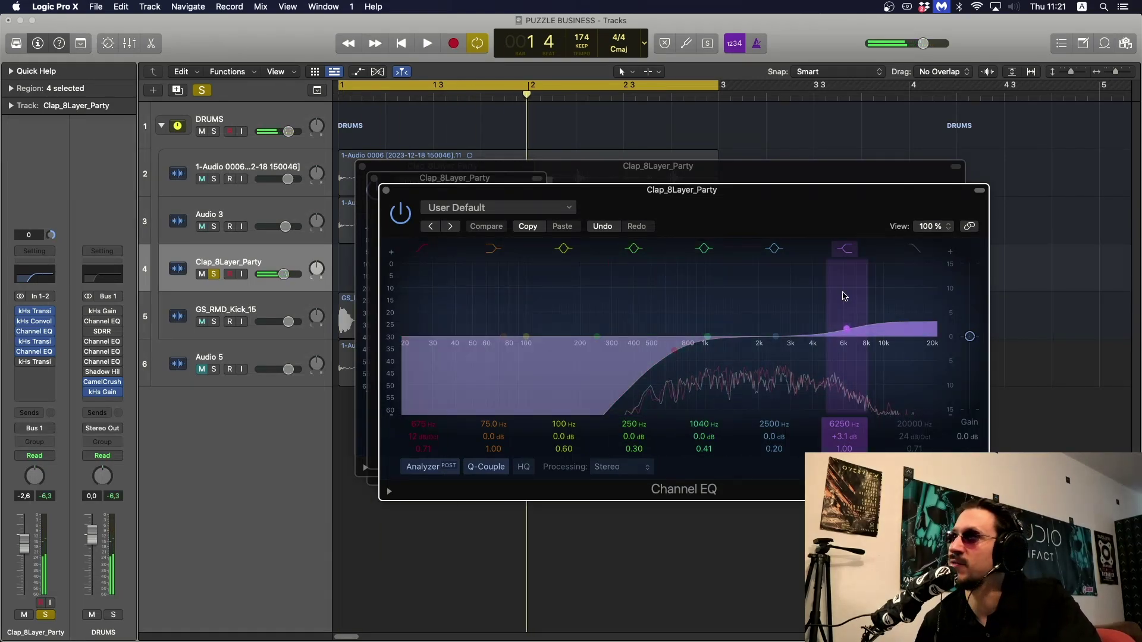
Enable and open the last kHs Transient Shaper on Clap_8Layer_Party and audition the fully processed clap.
{"action": "left_click", "coordinate": [24, 363]}
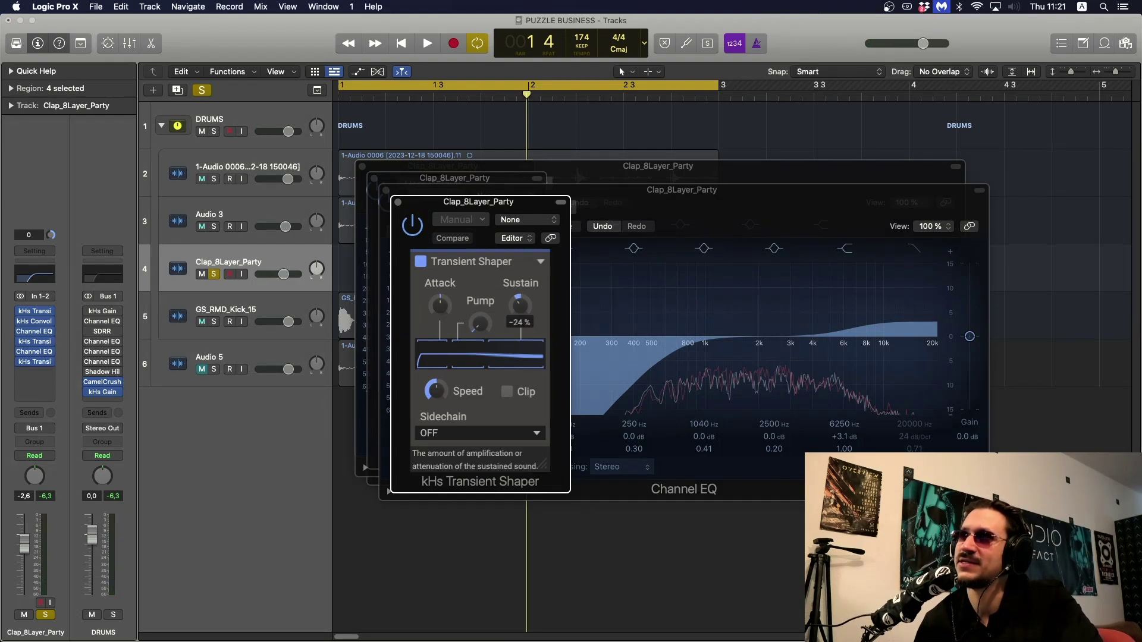
{"action": "key", "text": "space"}
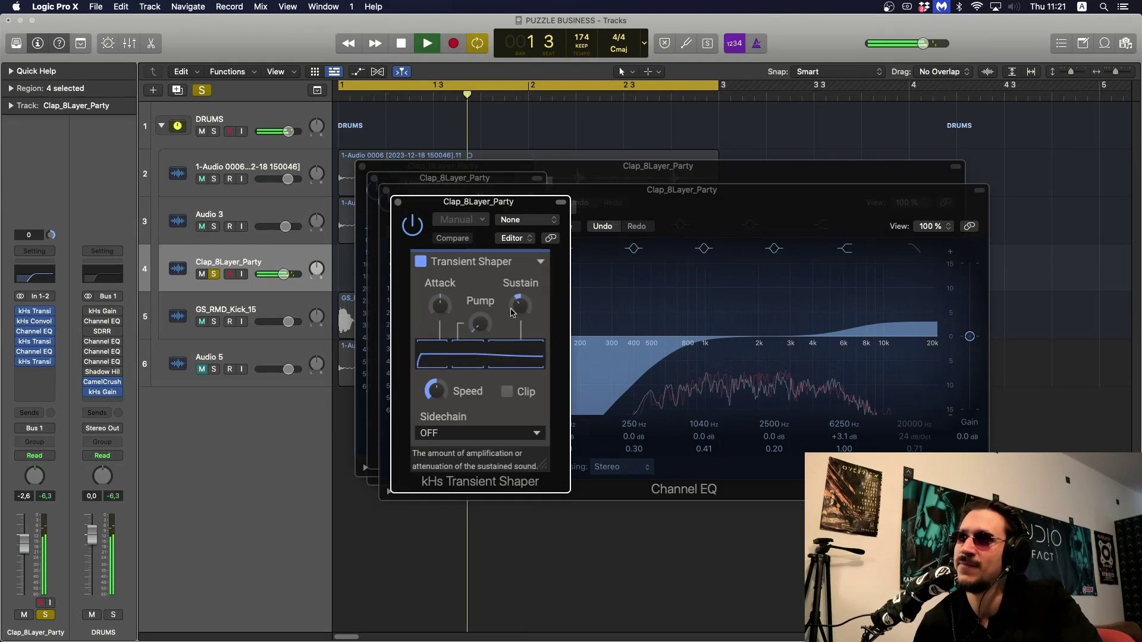
{"action": "key", "text": "space"}
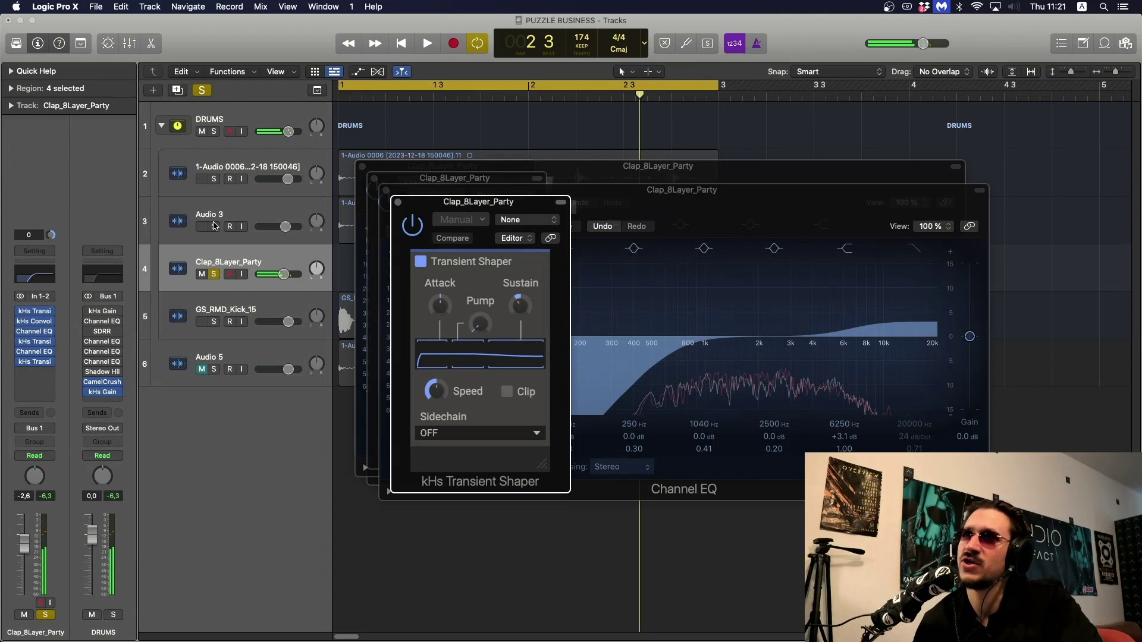
Audition the clap with Audio 3, then switch the solo to 1-Audio 0006 and audition it with the clap.
{"action": "left_click", "coordinate": [215, 227]}
{"action": "key", "text": "space"}
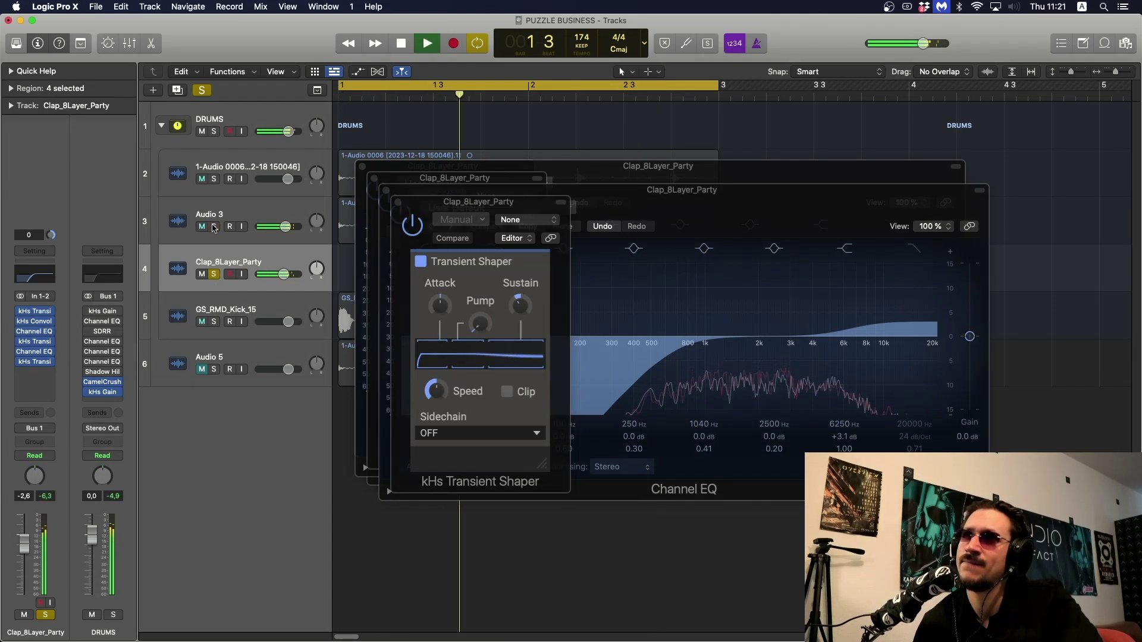
{"action": "left_click", "coordinate": [213, 182]}
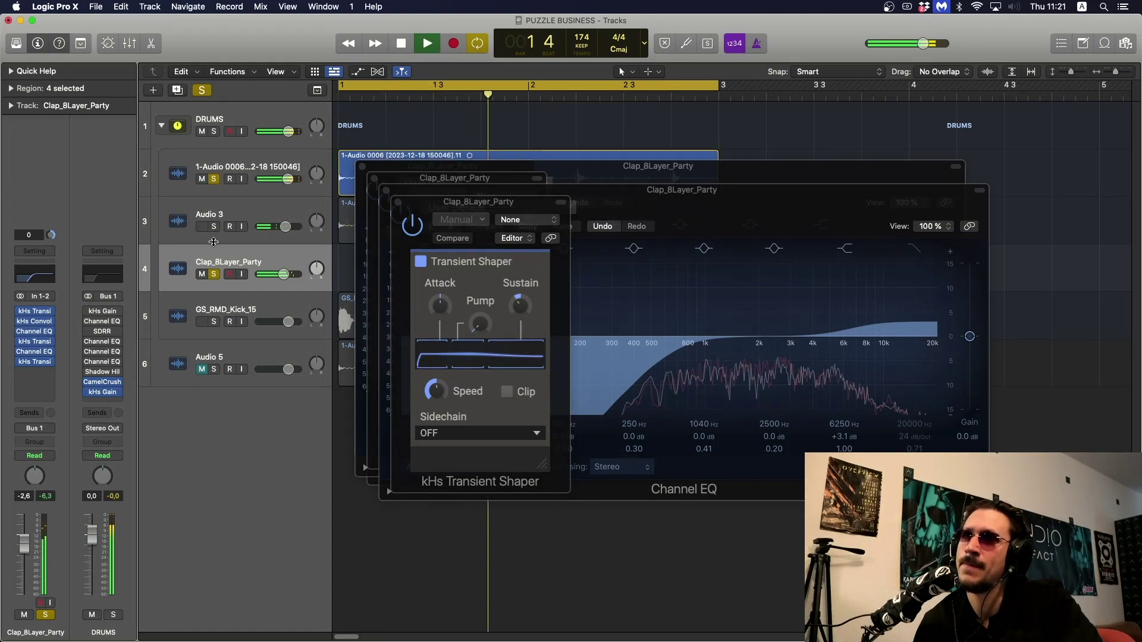
{"action": "key", "text": "space"}
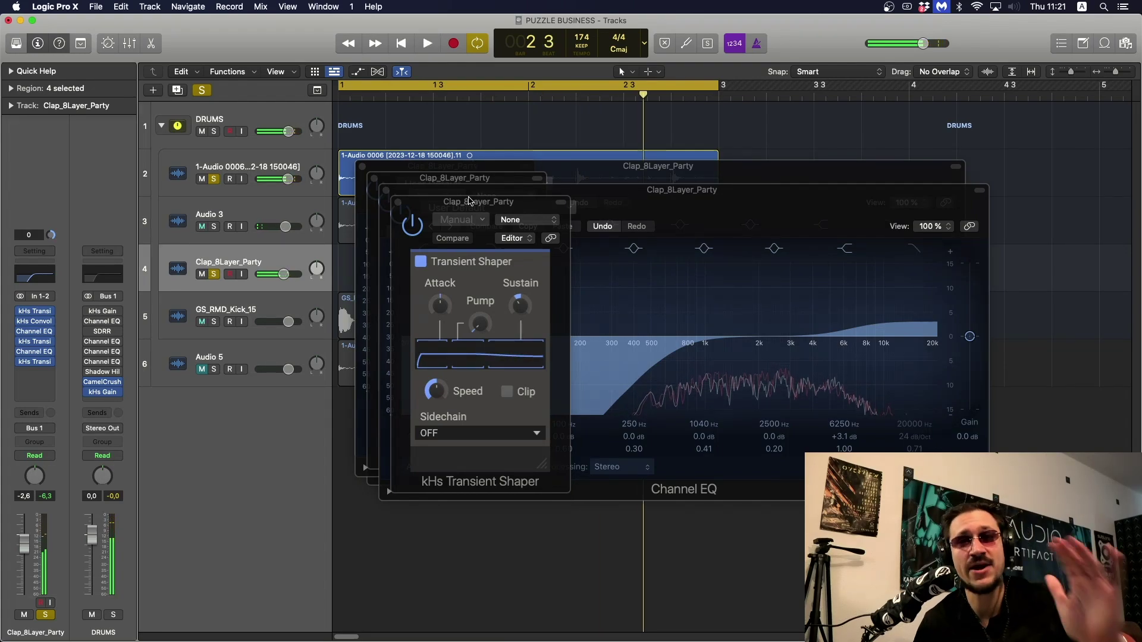
Close all open plugin windows of Clap_8Layer_Party.
{"action": "left_click", "coordinate": [397, 203]}
{"action": "left_click", "coordinate": [385, 191]}
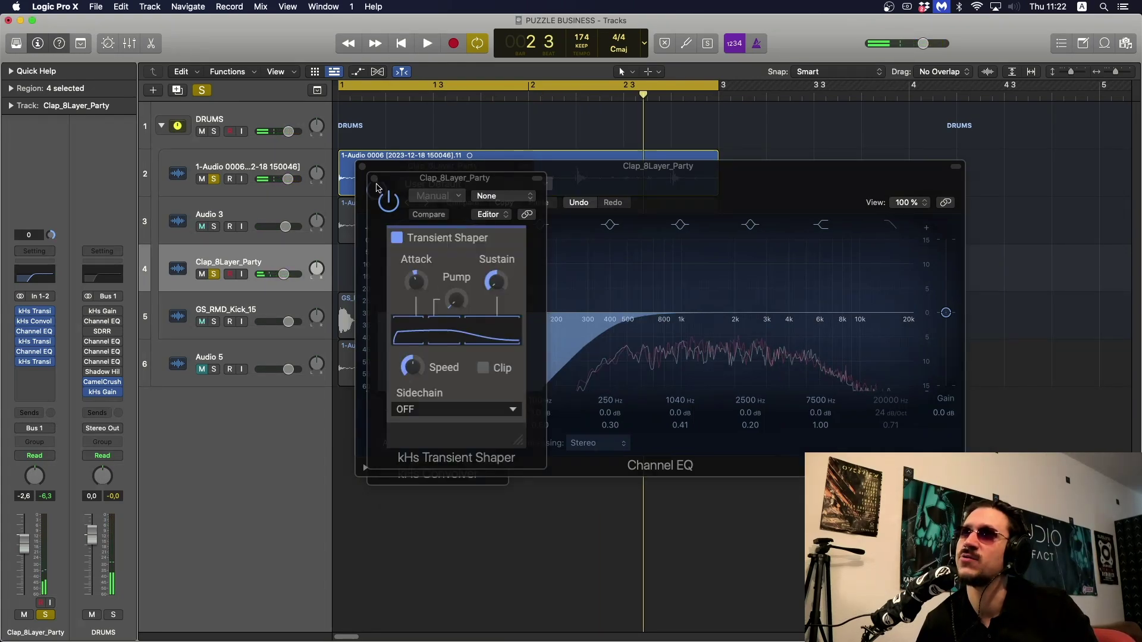
{"action": "left_click", "coordinate": [373, 178]}
{"action": "left_click", "coordinate": [360, 167]}
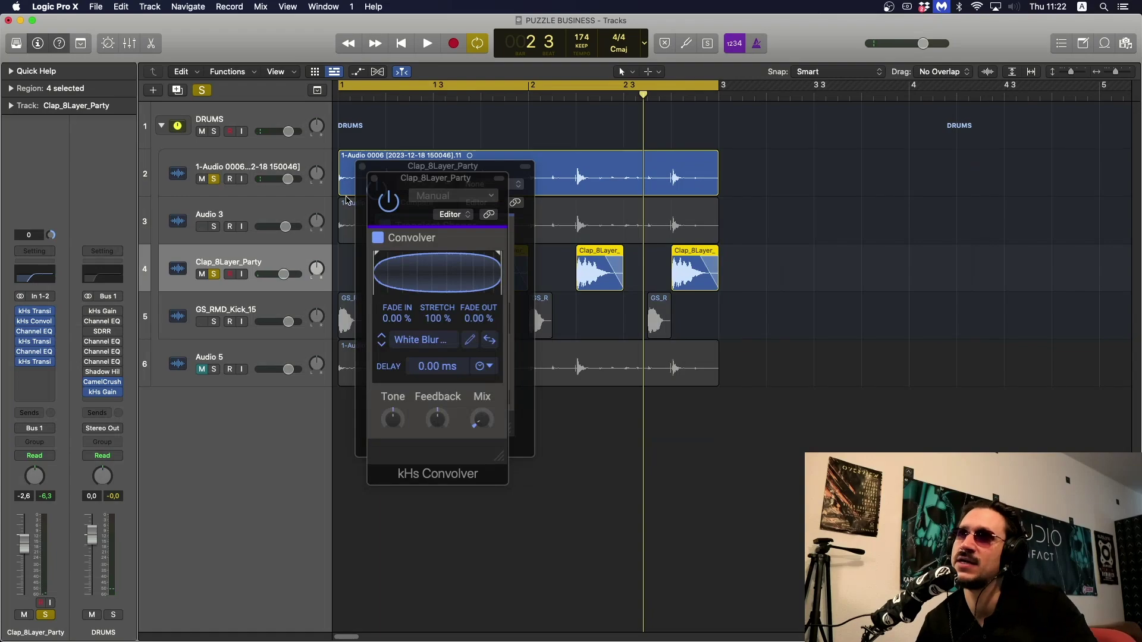
{"action": "left_click", "coordinate": [359, 165]}
{"action": "left_click", "coordinate": [361, 165]}
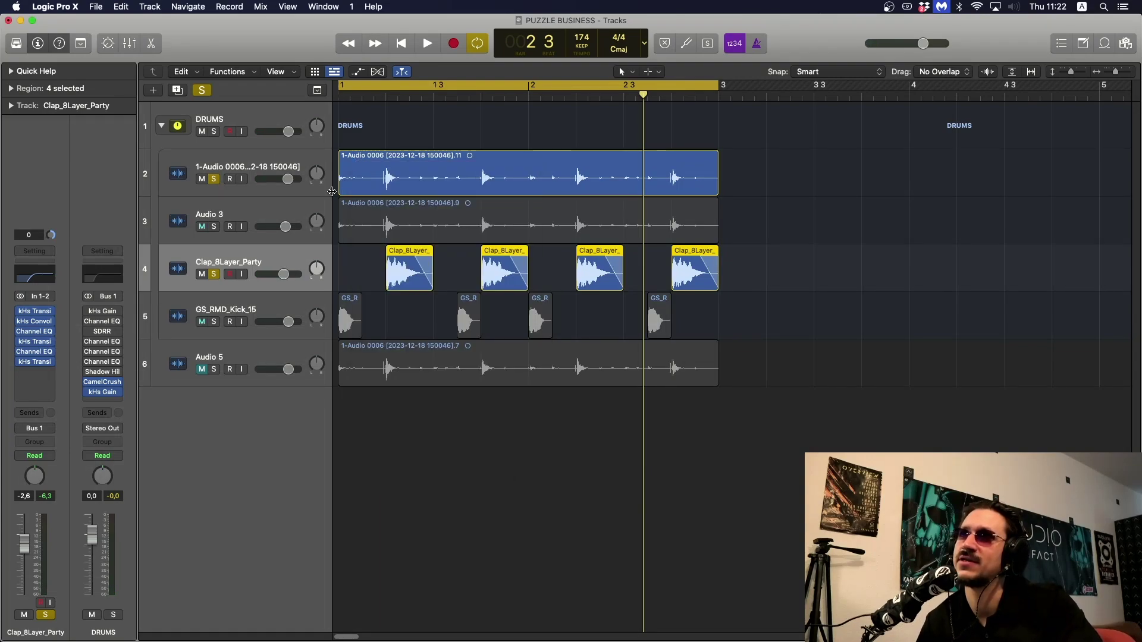
Solo Audio 3 and GS_RMD_Kick_15 again during playback and audition all four processed layers together.
{"action": "key", "text": "space"}
{"action": "left_click", "coordinate": [214, 227]}
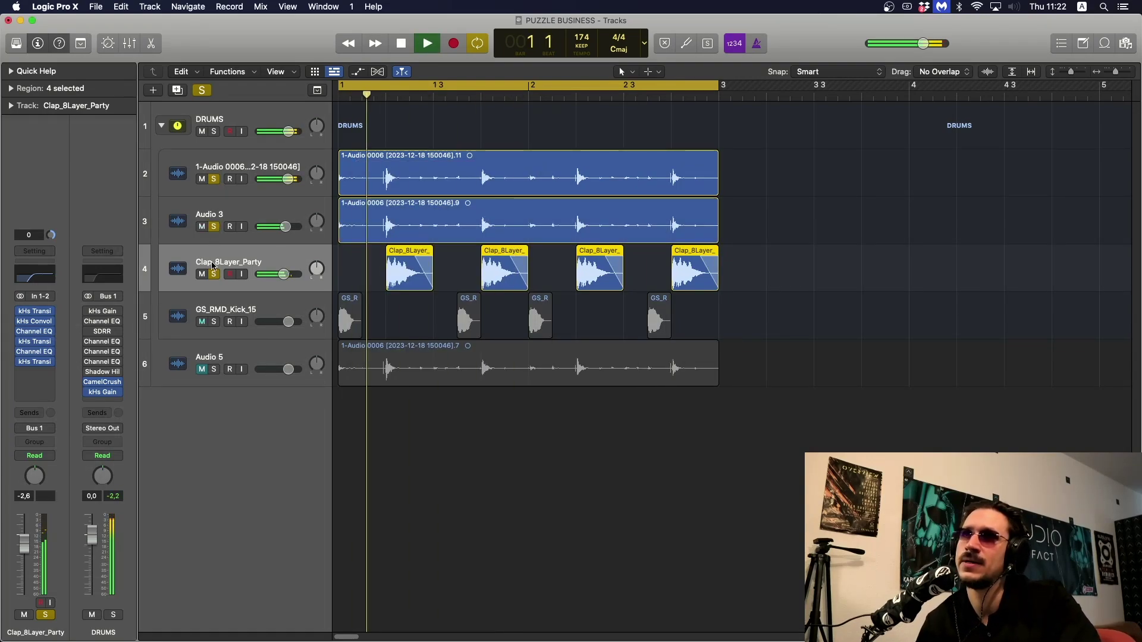
{"action": "left_click", "coordinate": [214, 322]}
{"action": "left_click", "coordinate": [212, 307]}
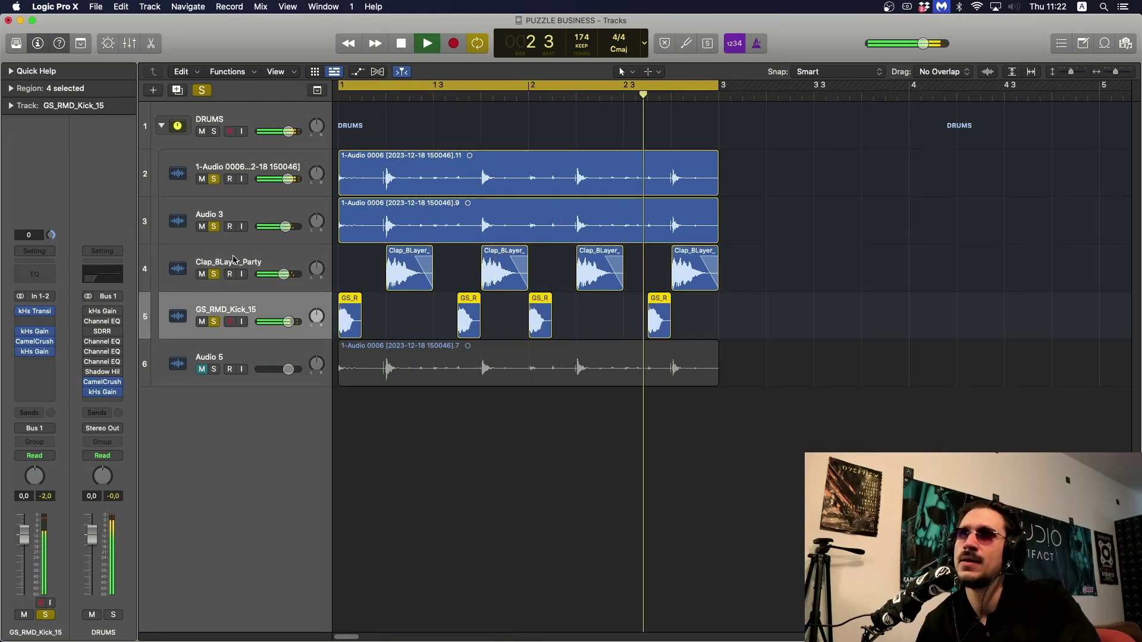
{"action": "key", "text": "space"}
Select the DRUMS track stack to show its bus plugin chain.
{"action": "left_click", "coordinate": [271, 248]}
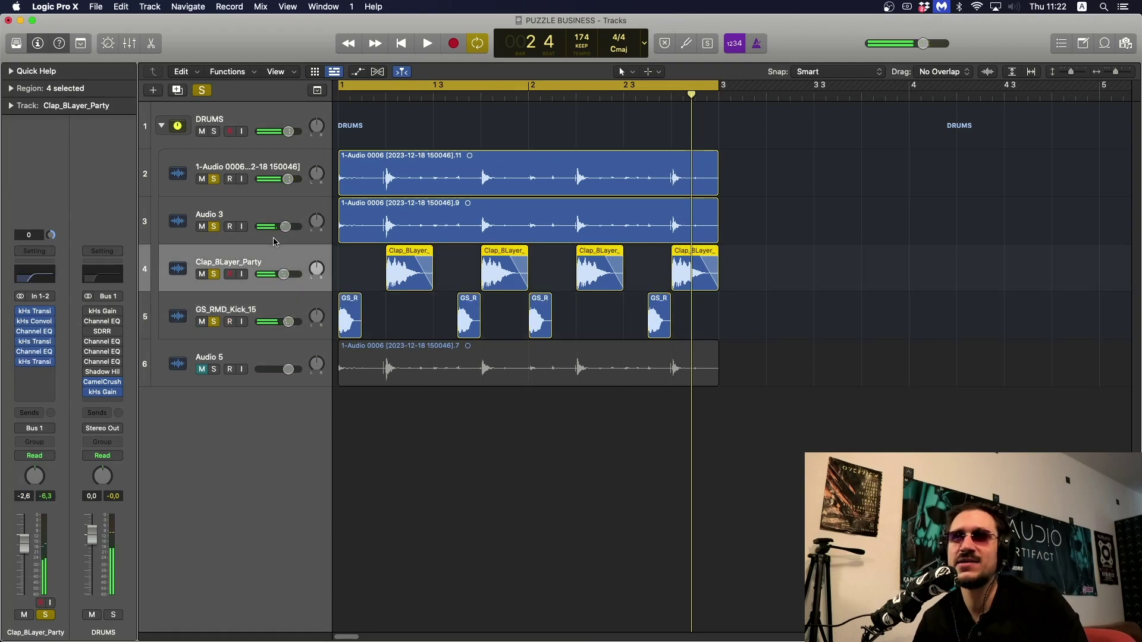
{"action": "key", "text": "Up"}
{"action": "key", "text": "Up"}
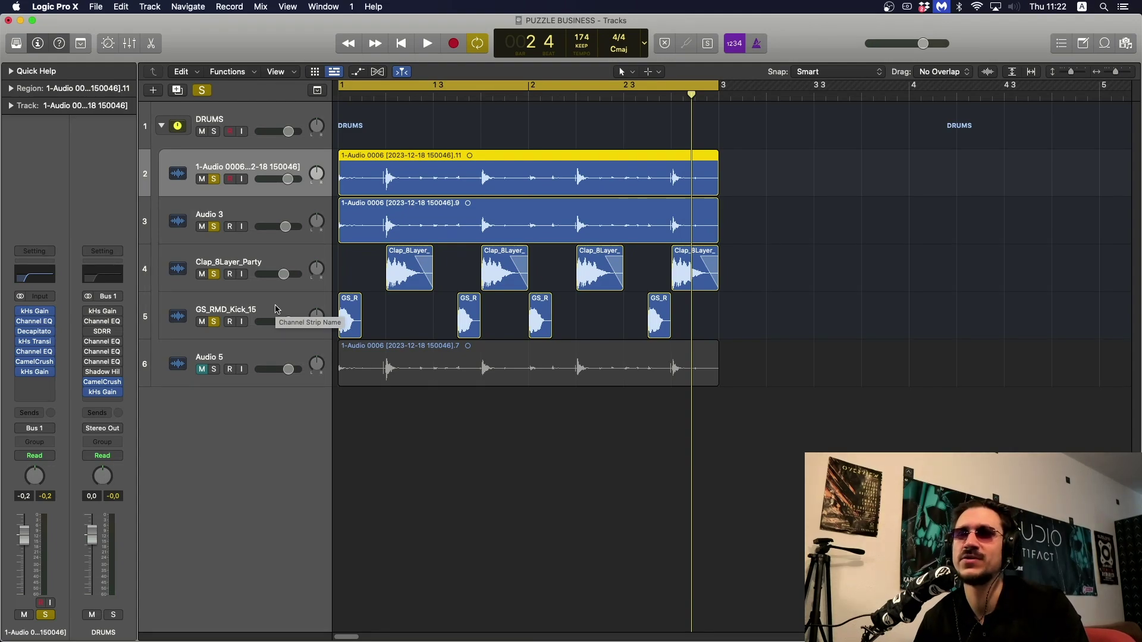
{"action": "key", "text": "Up"}
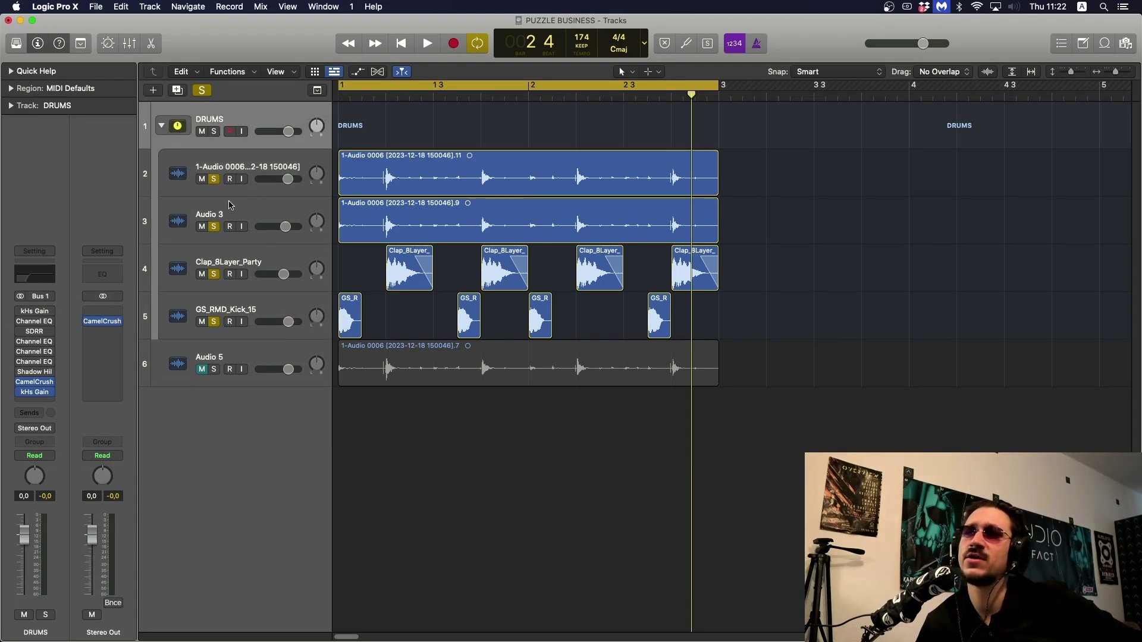
Enable the first kHs Gain on the DRUMS bus, audition the drums through it, and close the plugin.
{"action": "left_click", "coordinate": [35, 313]}
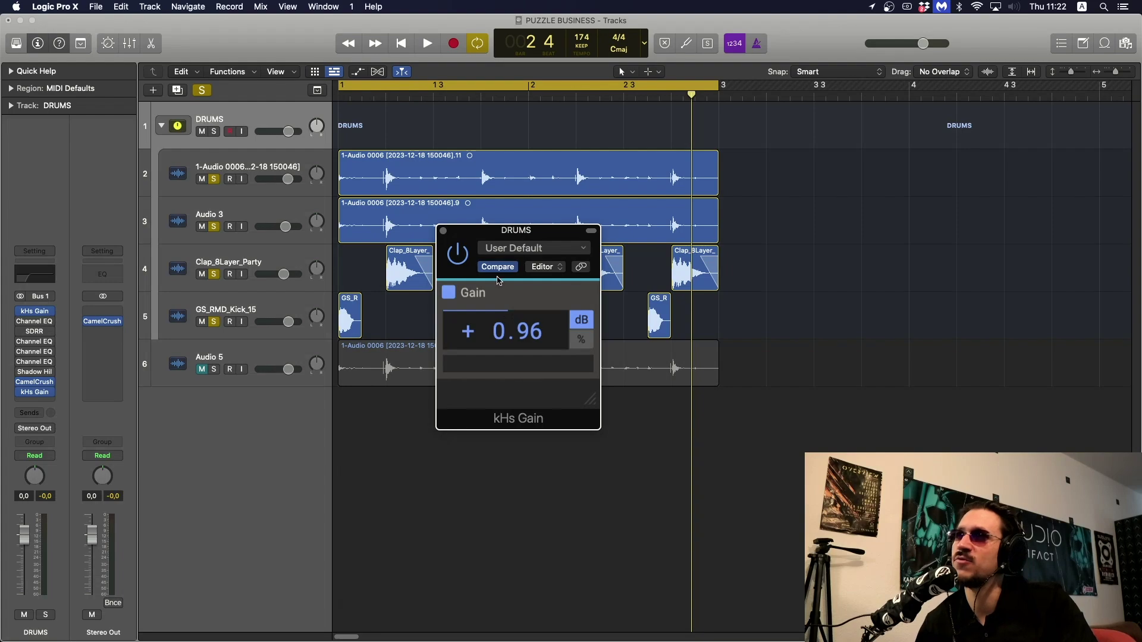
{"action": "key", "text": "space"}
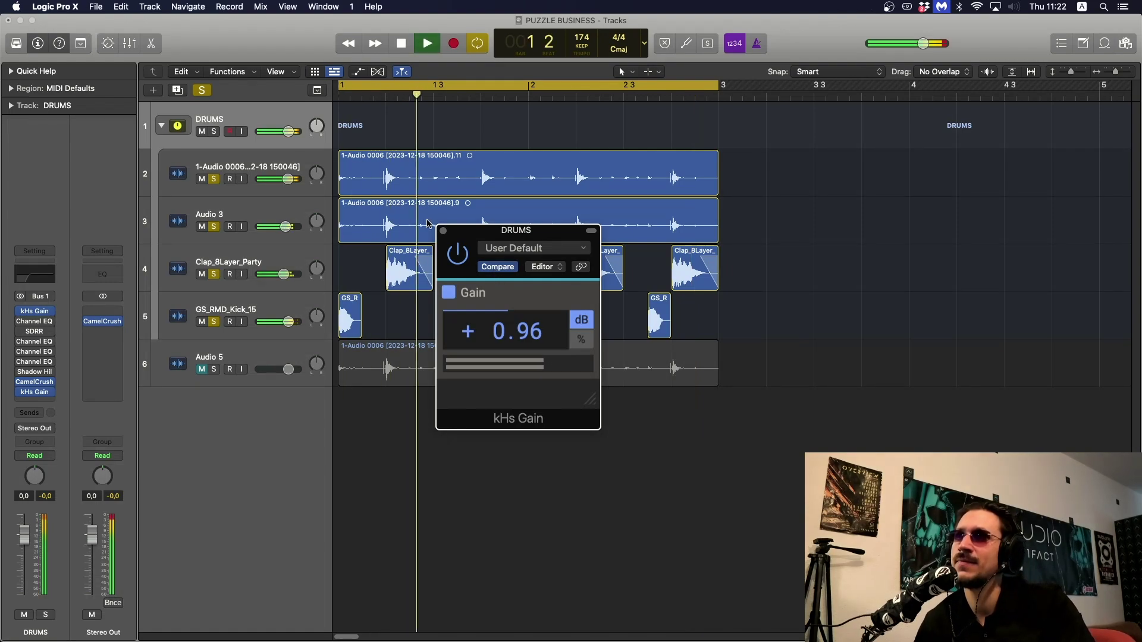
{"action": "key", "text": "space"}
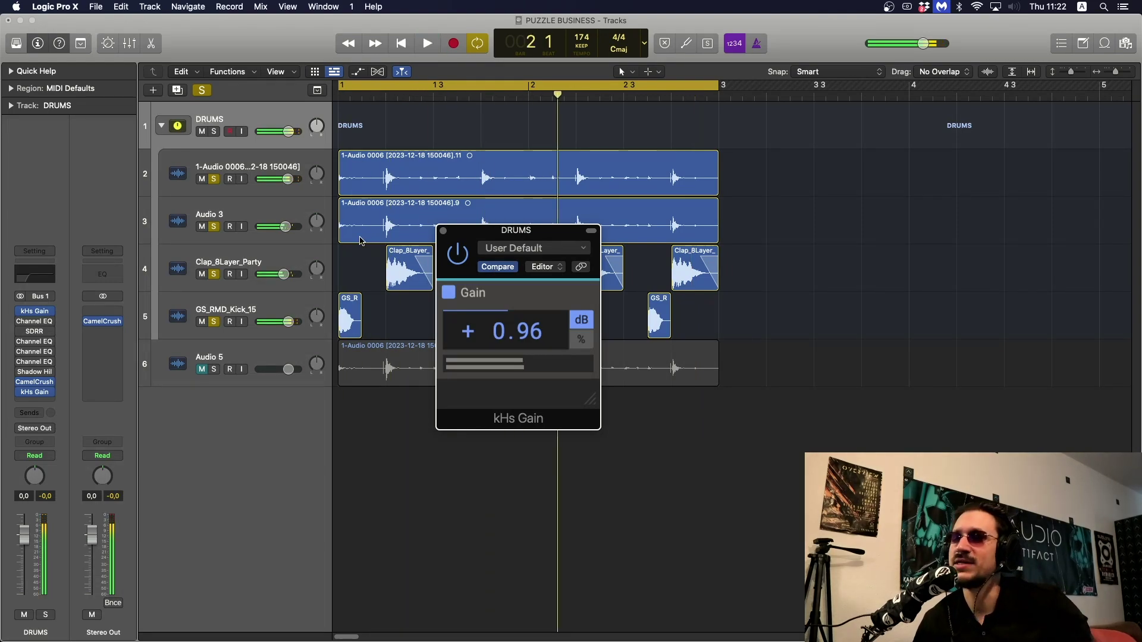
{"action": "left_click", "coordinate": [443, 231]}
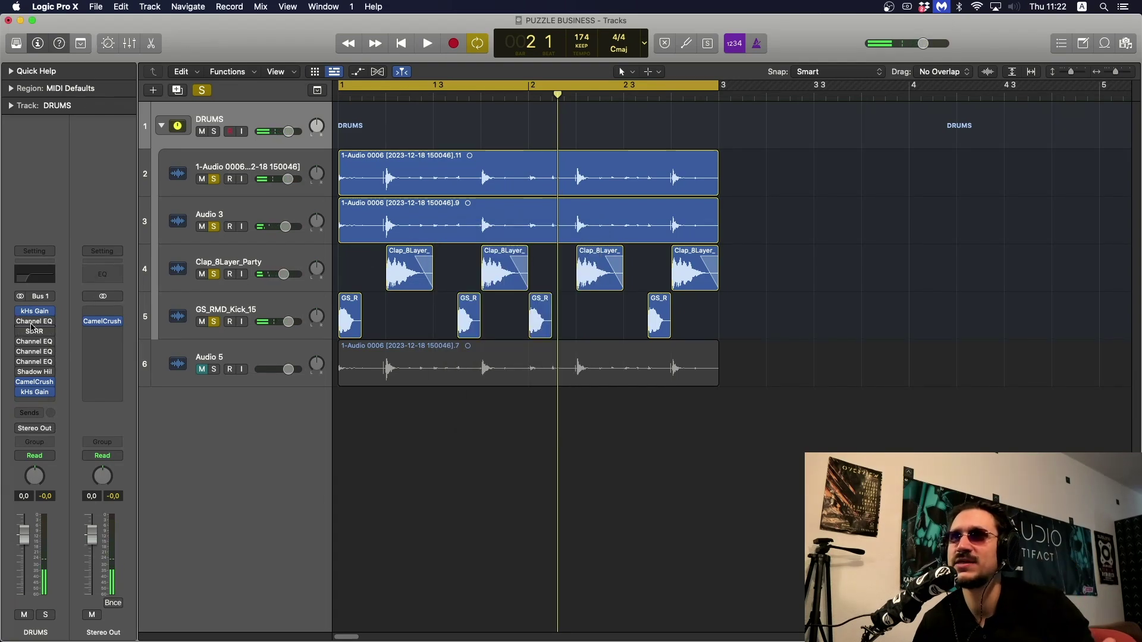
Enable the first Channel EQ on the DRUMS bus and audition its Side Only low cut at 206 Hz.
{"action": "left_click", "coordinate": [35, 324]}
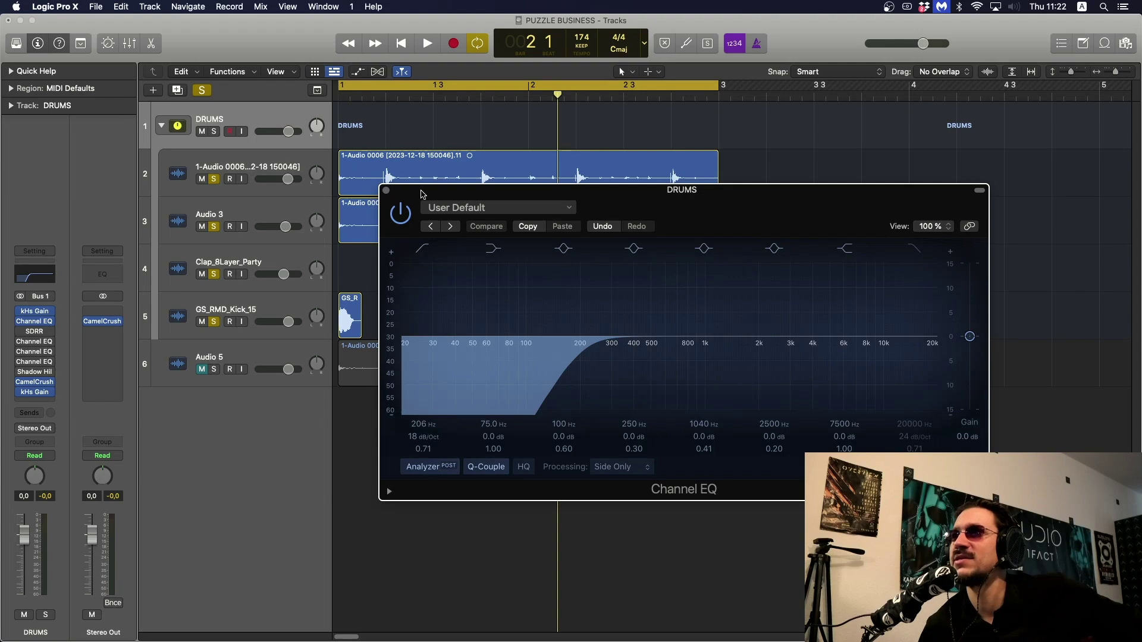
{"action": "left_click_drag", "start_coordinate": [421, 194], "coordinate": [326, 191]}
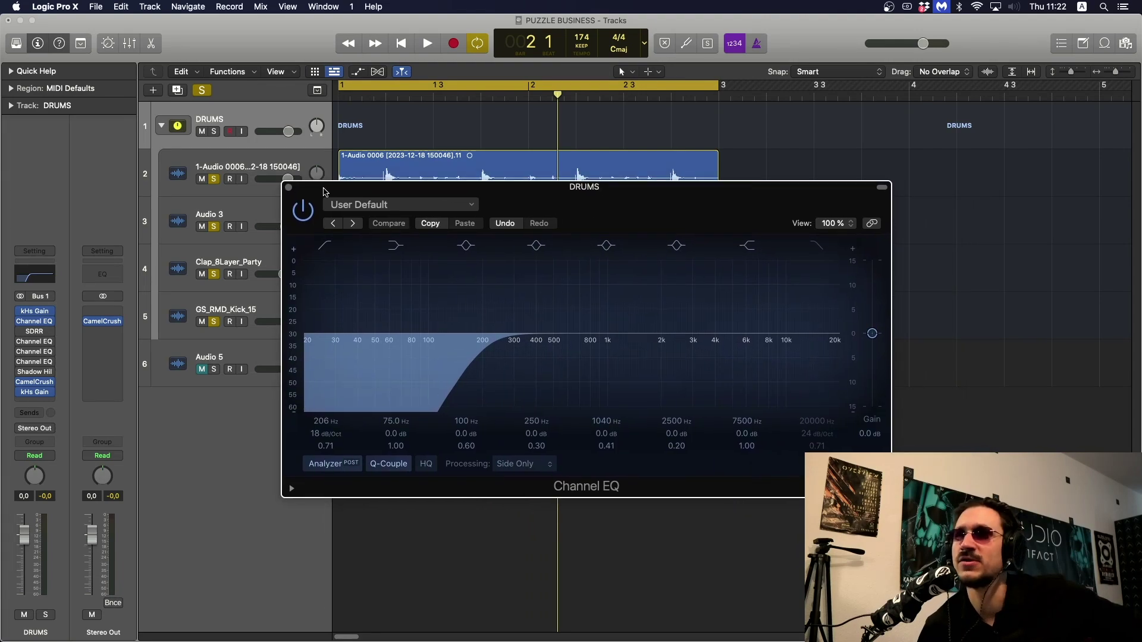
{"action": "key", "text": "space"}
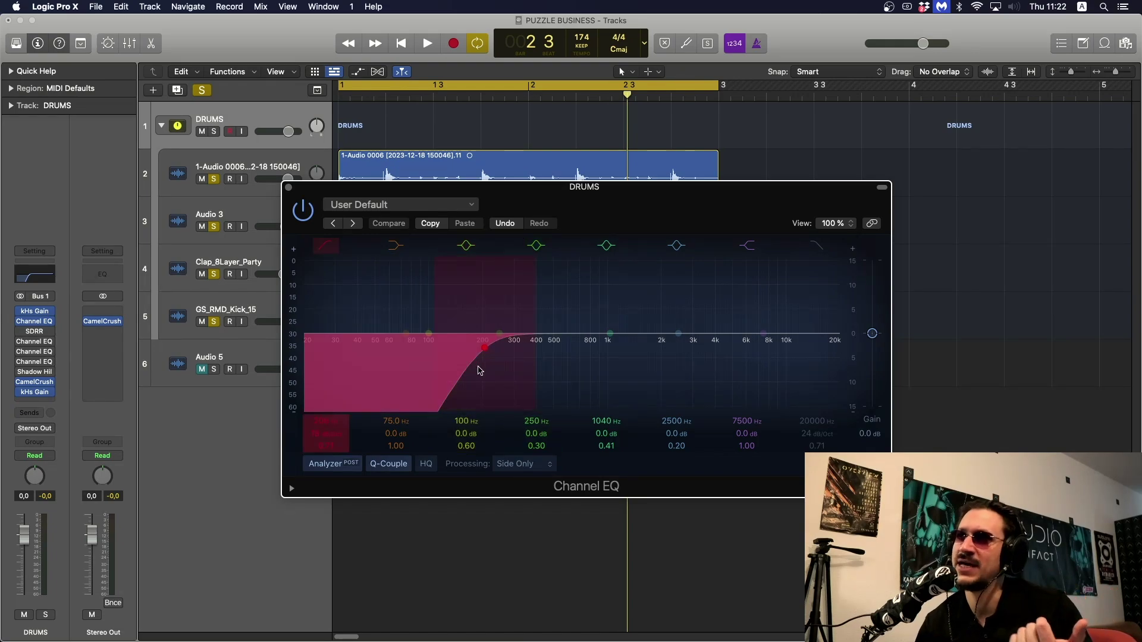
{"action": "key", "text": "space"}
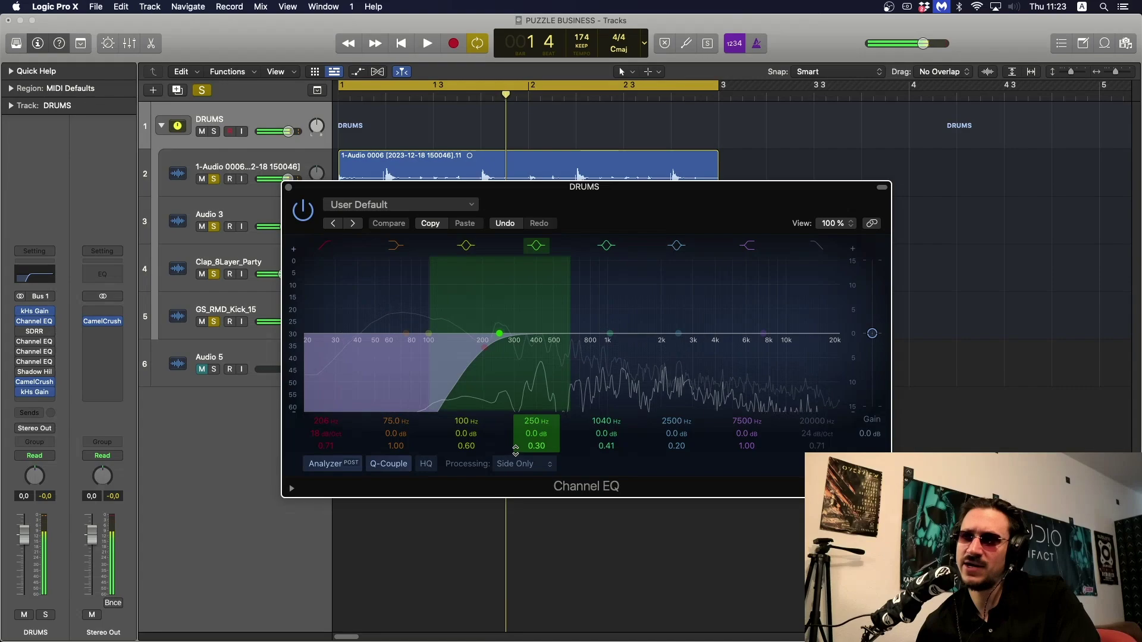
{"action": "left_click", "coordinate": [288, 187]}
Enable the SDRR saturation plugin on the DRUMS bus and audition the drums with its default preset in Desk mode.
{"action": "mouse_move", "coordinate": [53, 343]}
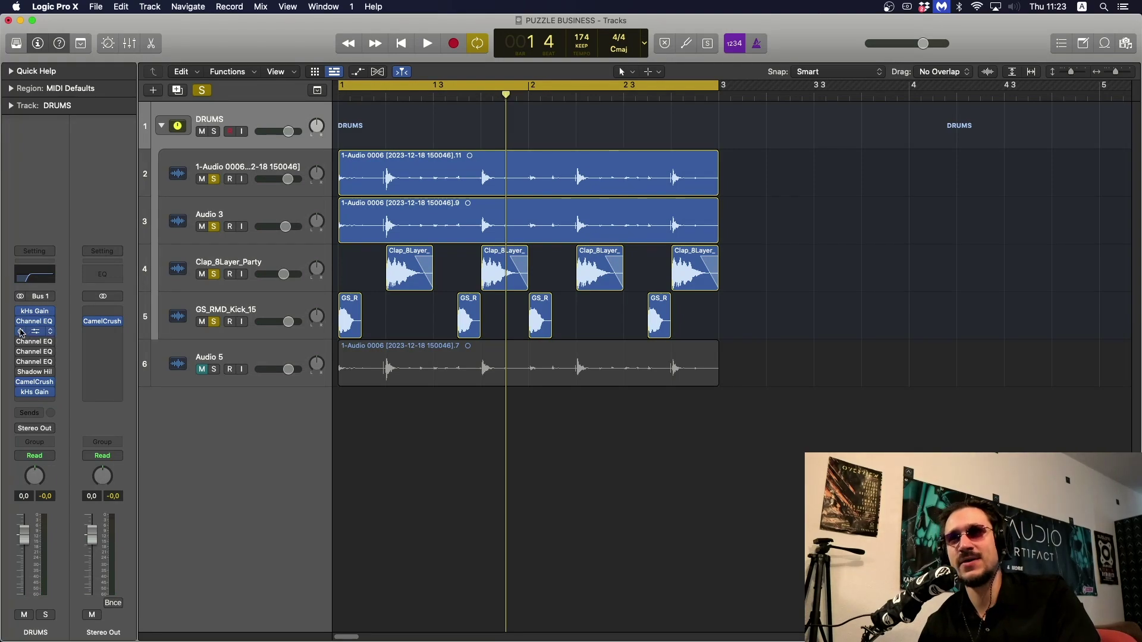
{"action": "left_click", "coordinate": [36, 335]}
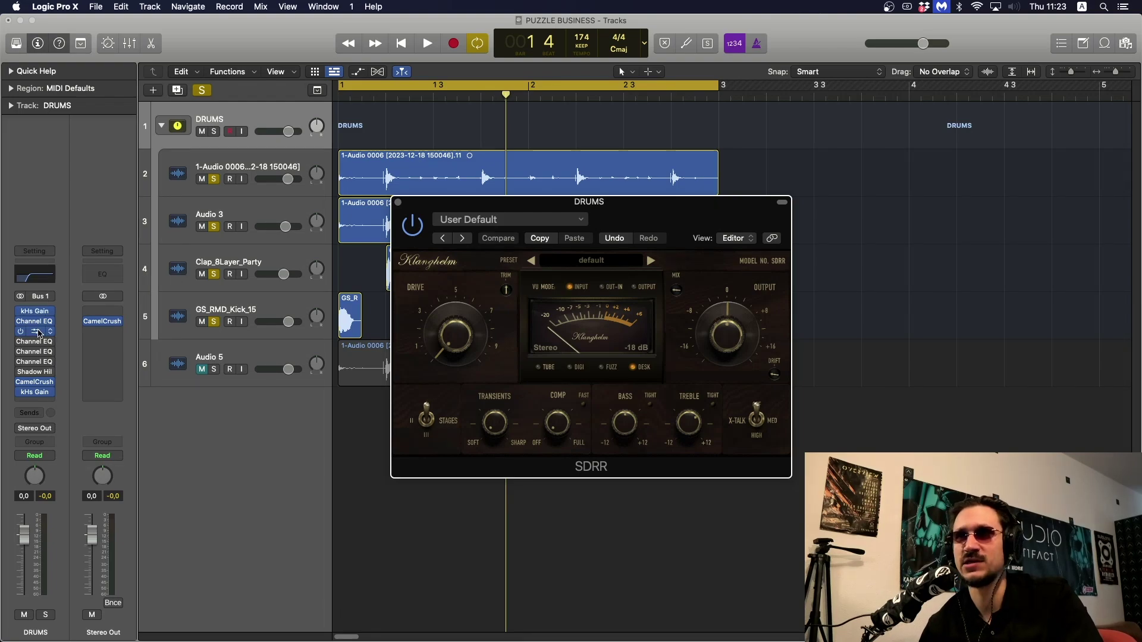
{"action": "left_click", "coordinate": [36, 321]}
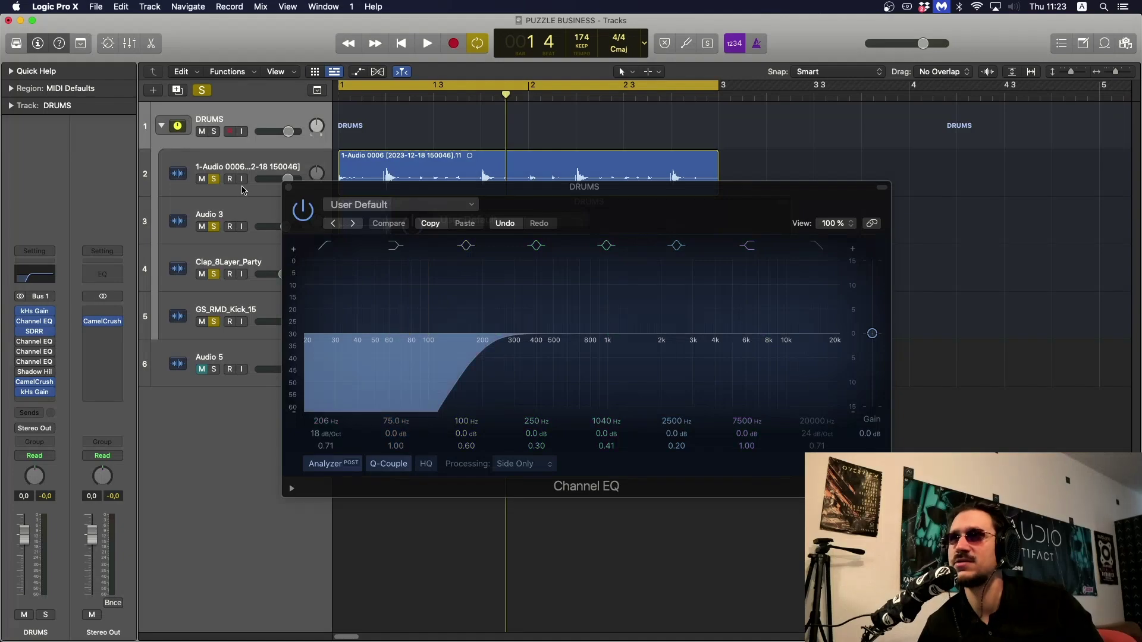
{"action": "left_click", "coordinate": [34, 331]}
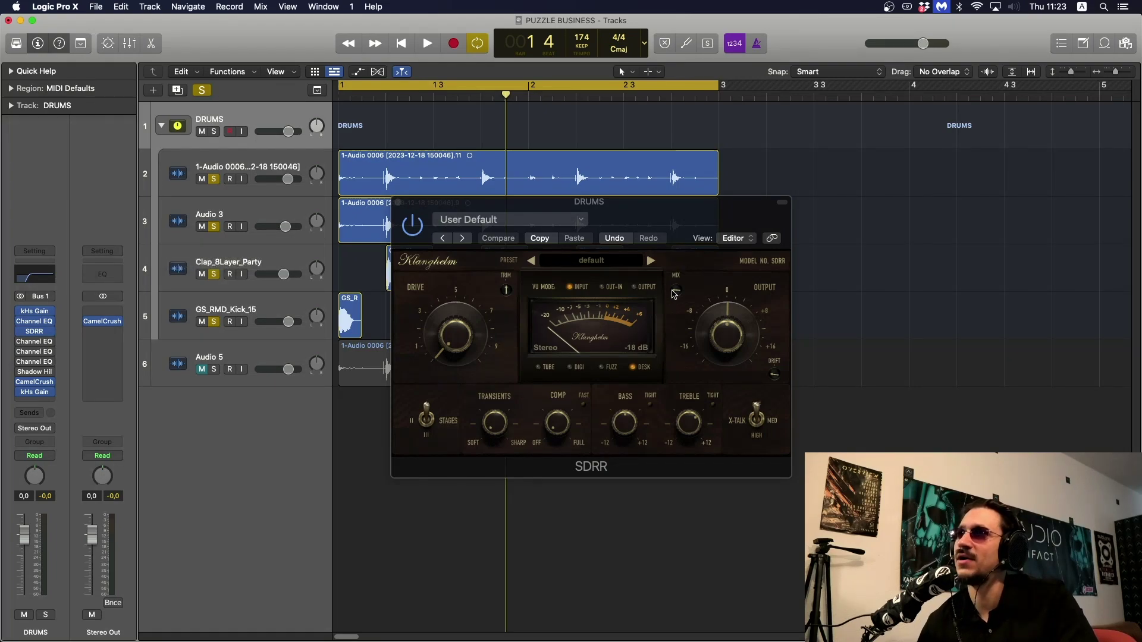
{"action": "left_click_drag", "start_coordinate": [636, 215], "coordinate": [581, 201]}
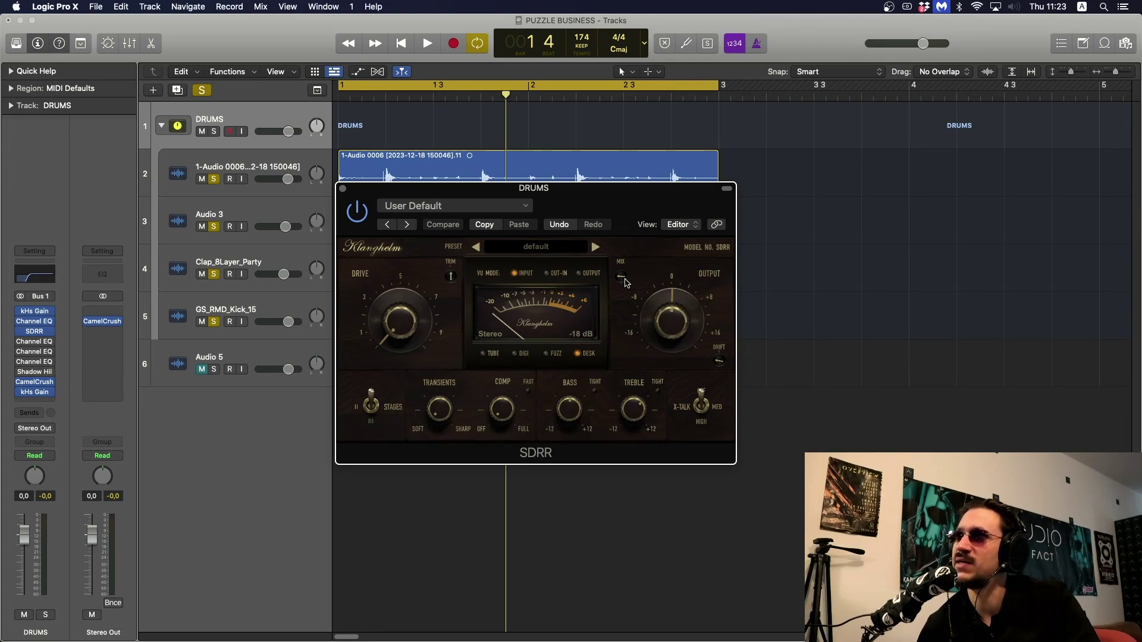
{"action": "key", "text": "space"}
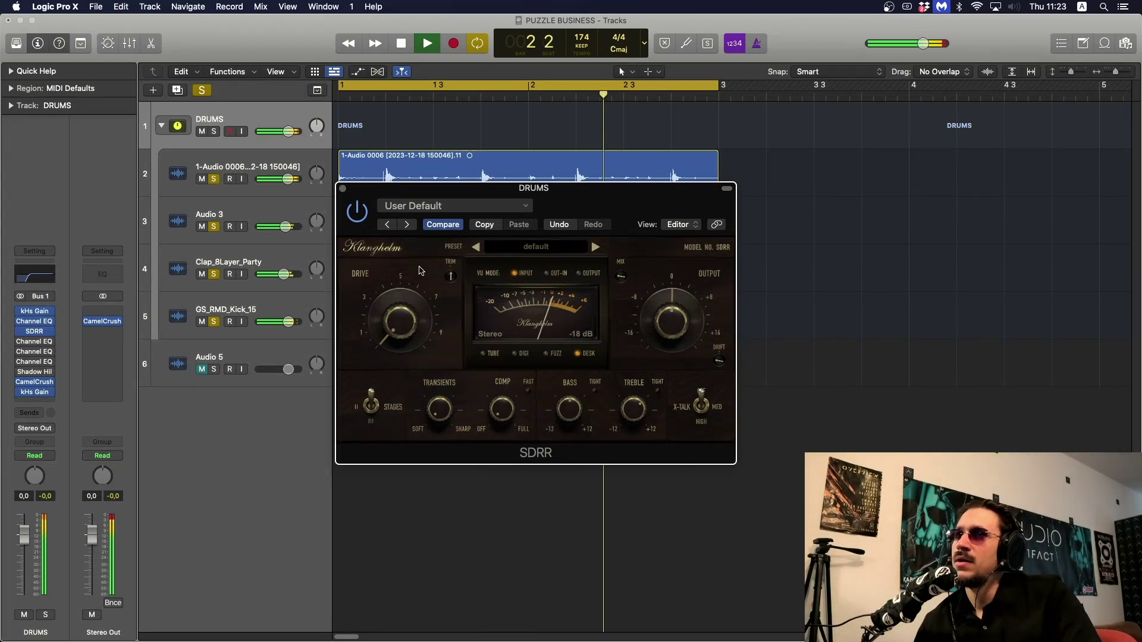
{"action": "key", "text": "space"}
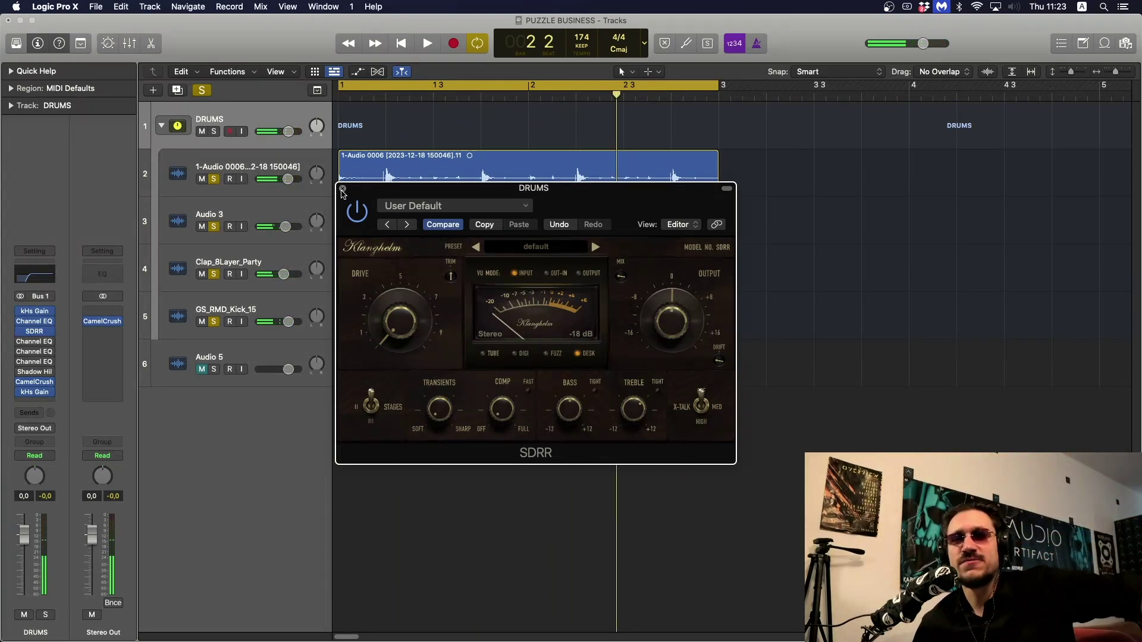
{"action": "left_click", "coordinate": [342, 189]}
Enable the Channel EQ directly after SDRR and audition its +3.0 dB boost while shifting the peak to 1940 Hz, comparing settings.
{"action": "mouse_move", "coordinate": [40, 343]}
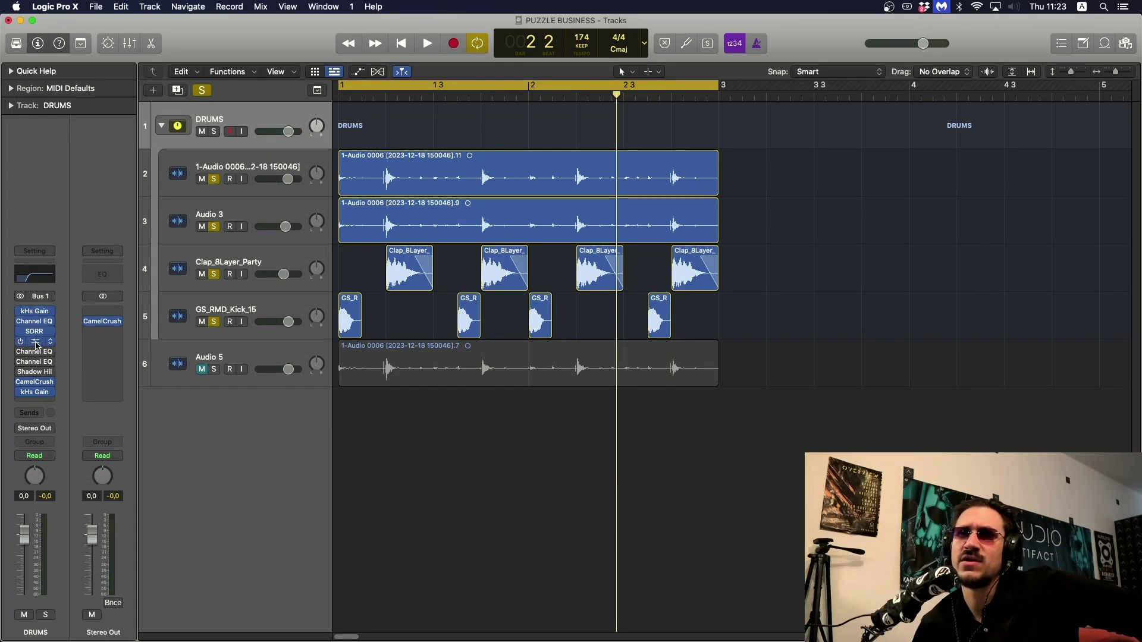
{"action": "left_click", "coordinate": [35, 343]}
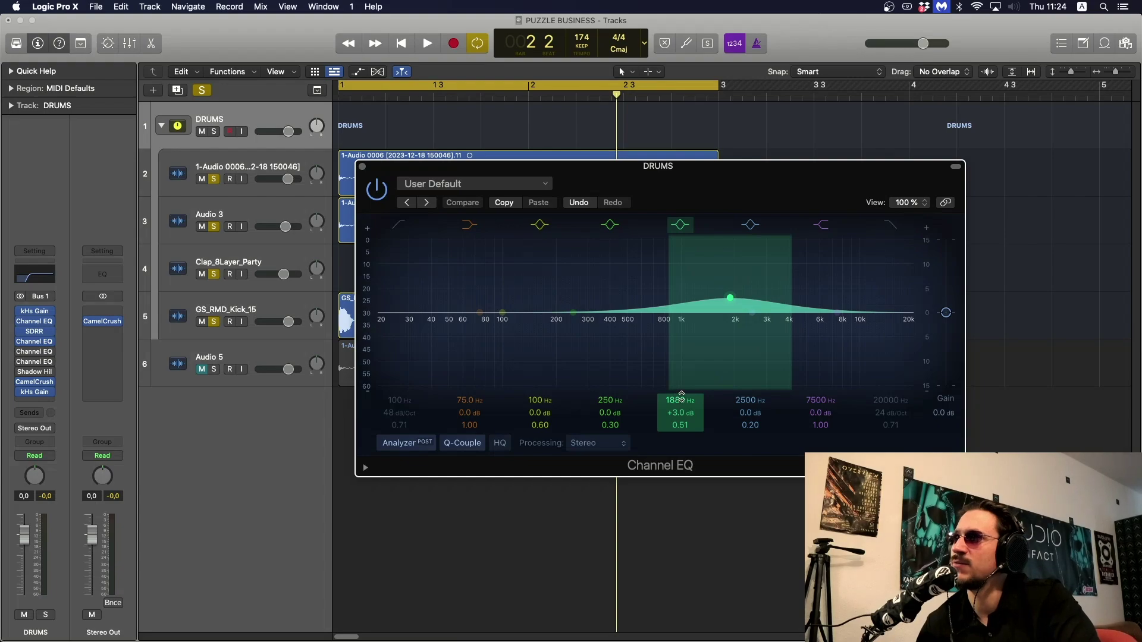
{"action": "key", "text": "space"}
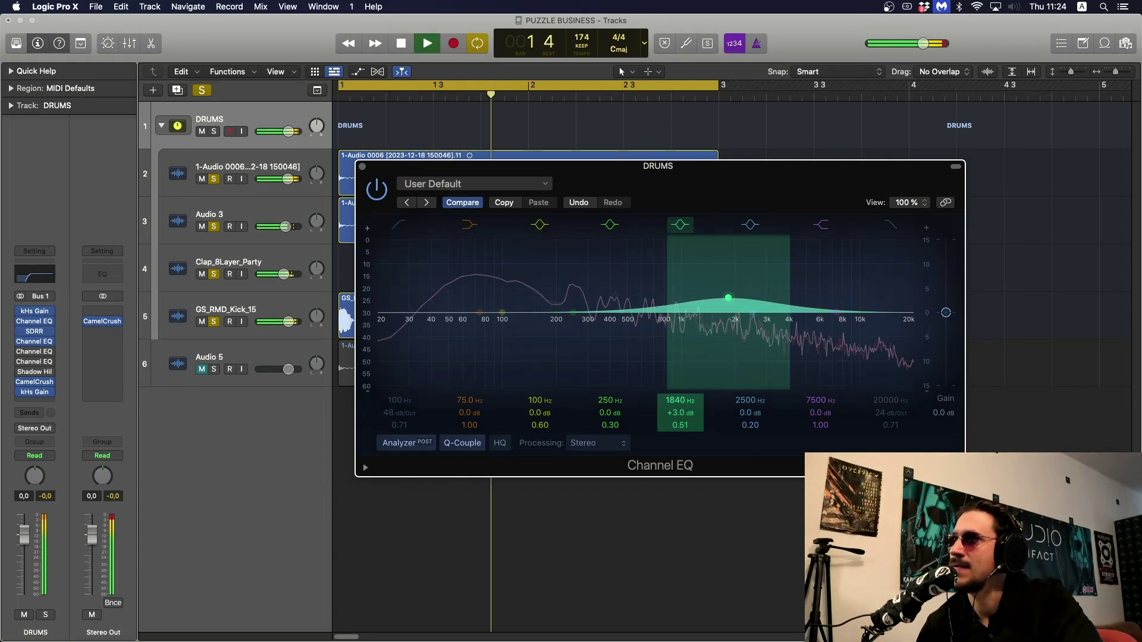
{"action": "left_click_drag", "start_coordinate": [684, 400], "coordinate": [684, 394]}
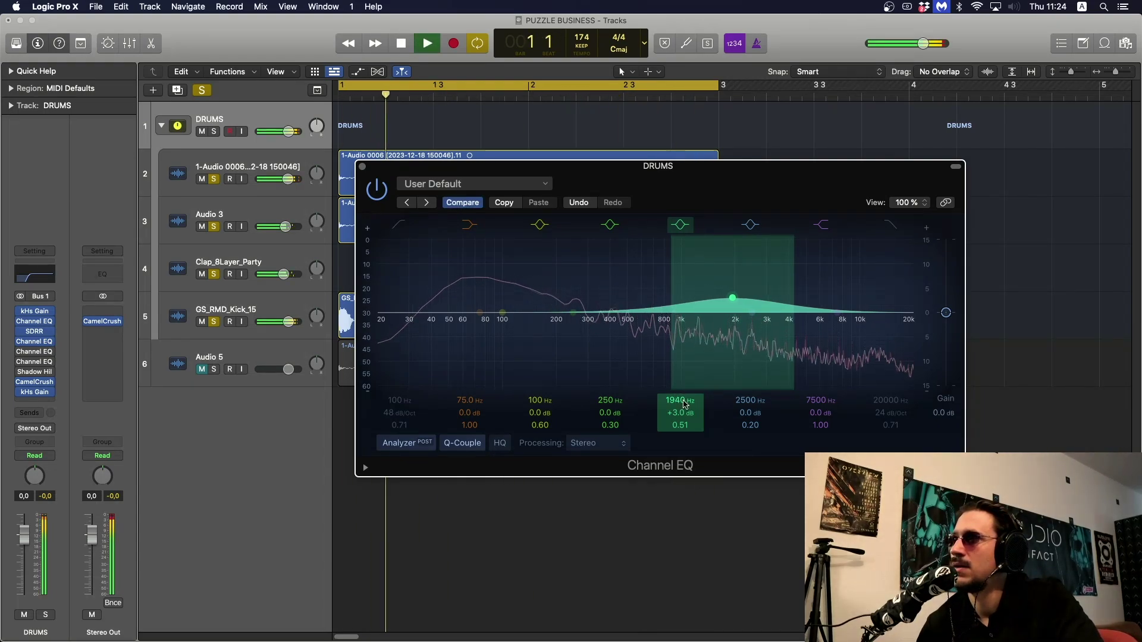
{"action": "key", "text": "space"}
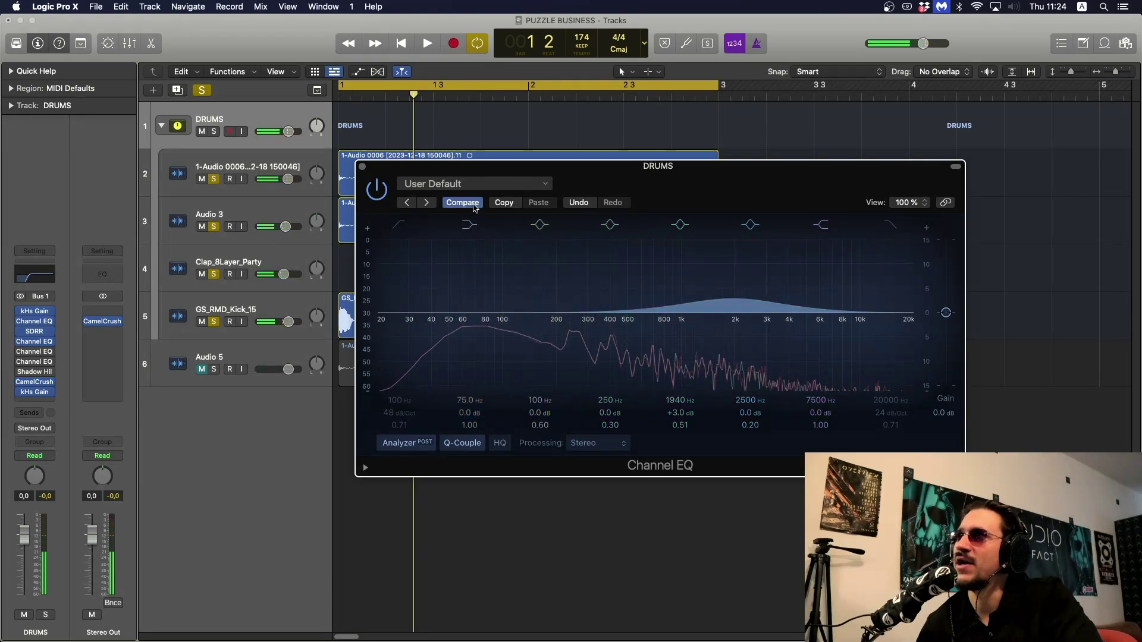
{"action": "left_click", "coordinate": [448, 198]}
{"action": "left_click", "coordinate": [362, 167]}
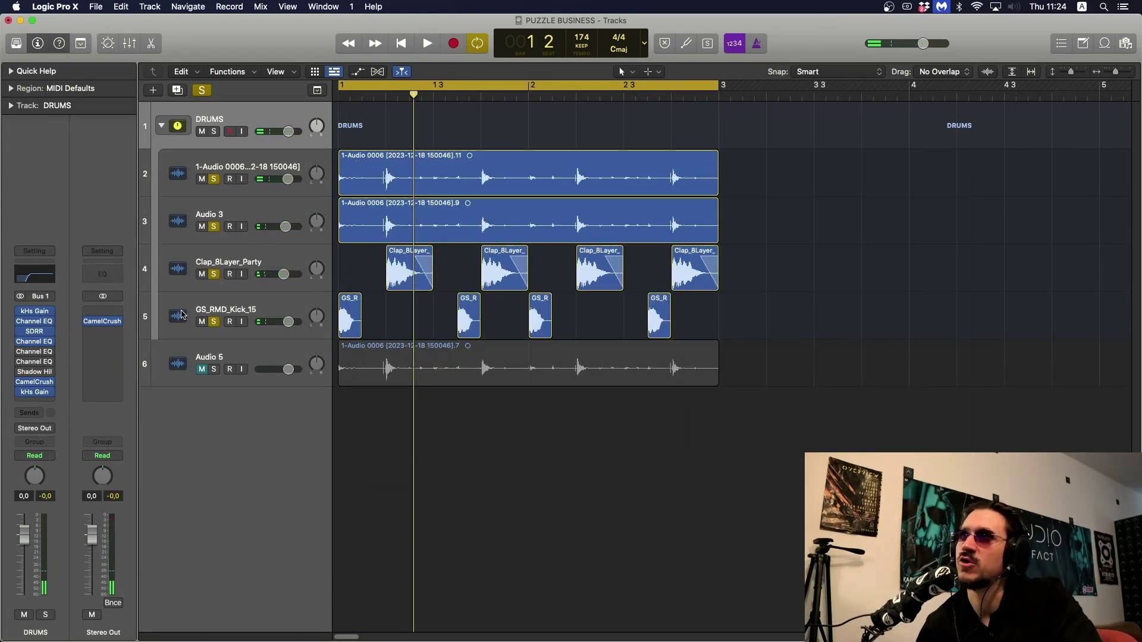
Enable the next Channel EQ in the DRUMS chain and audition its +1.3 dB boost while shifting the peak to 3900 Hz.
{"action": "left_click", "coordinate": [20, 354]}
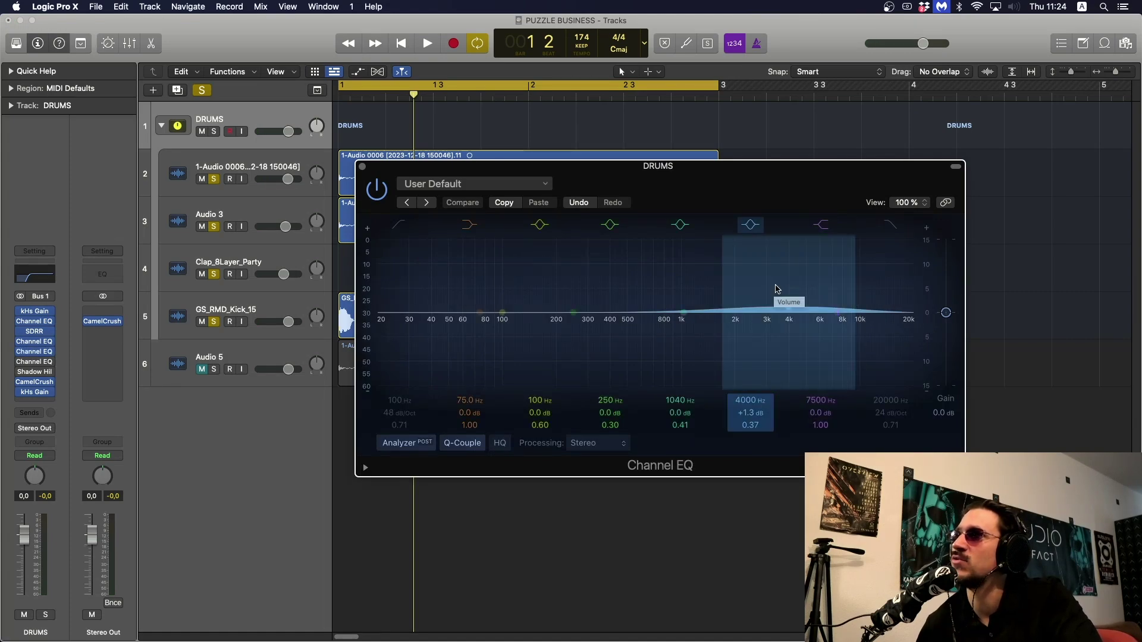
{"action": "key", "text": "space"}
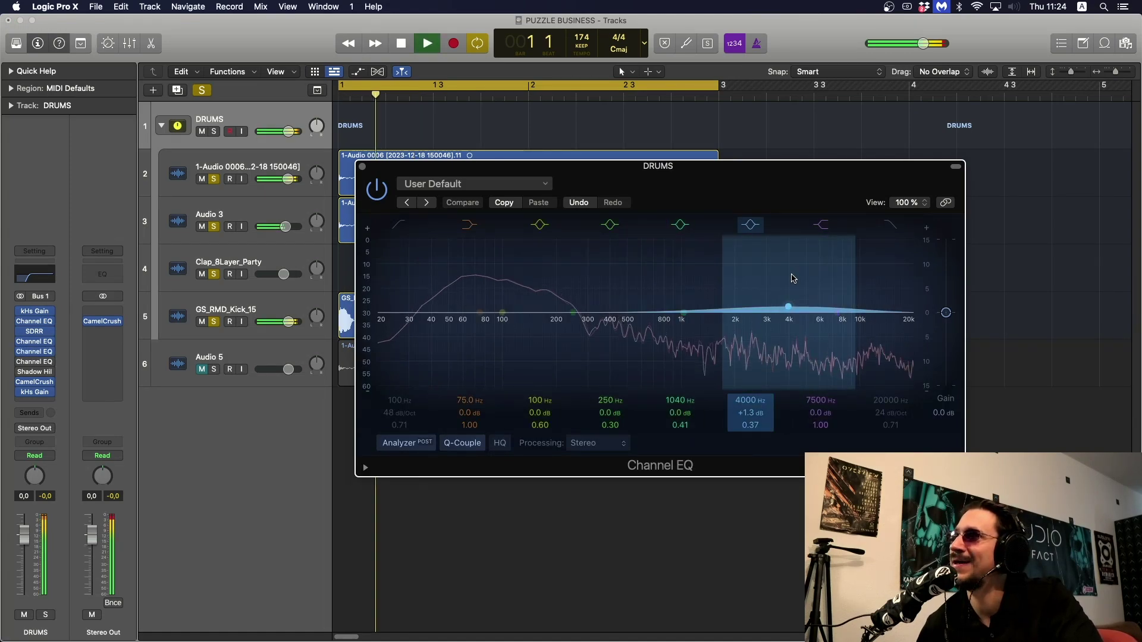
{"action": "left_click_drag", "start_coordinate": [792, 278], "coordinate": [791, 279]}
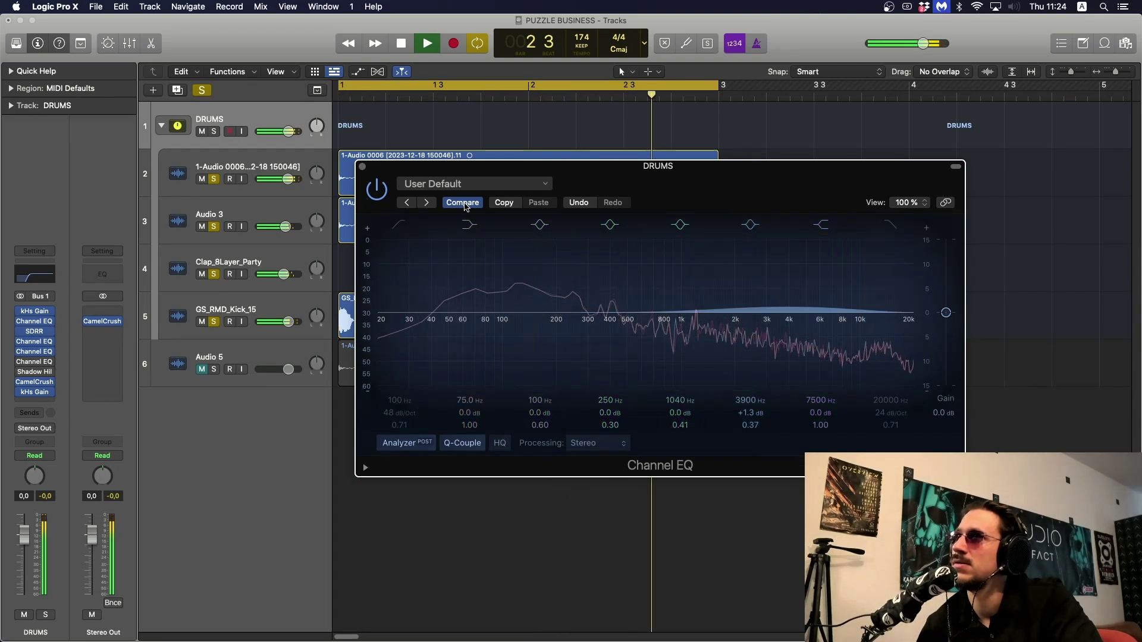
{"action": "key", "text": "space"}
{"action": "key", "text": "super+w"}
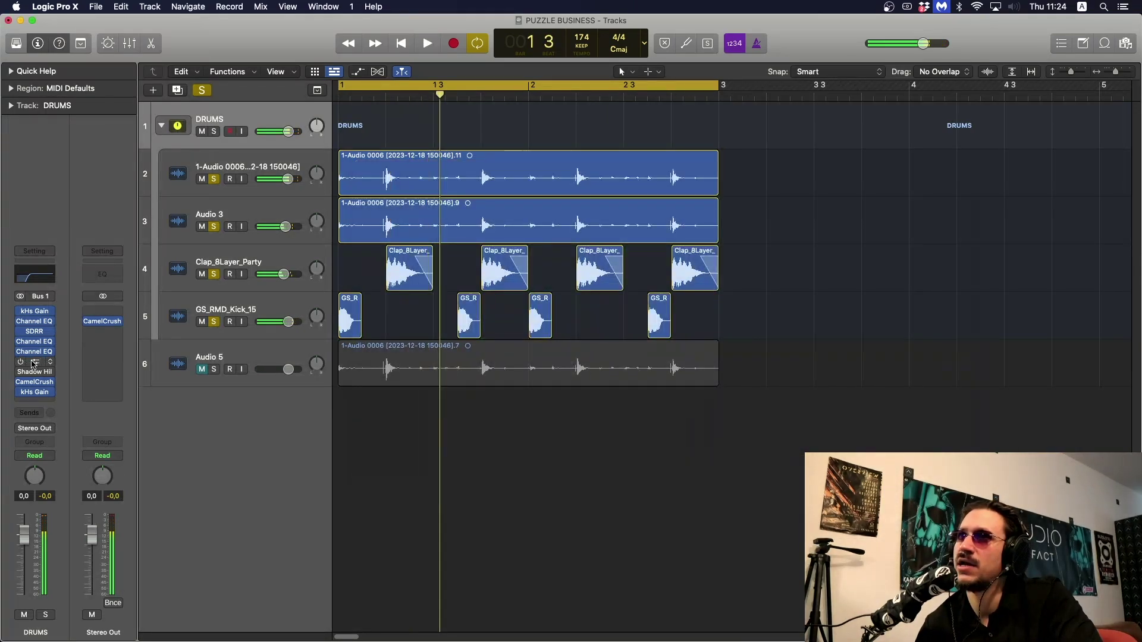
Enable the Channel EQ before Shadow Hills and audition its Side Only 6 dB/Oct low cut at 304 Hz.
{"action": "left_click", "coordinate": [34, 364]}
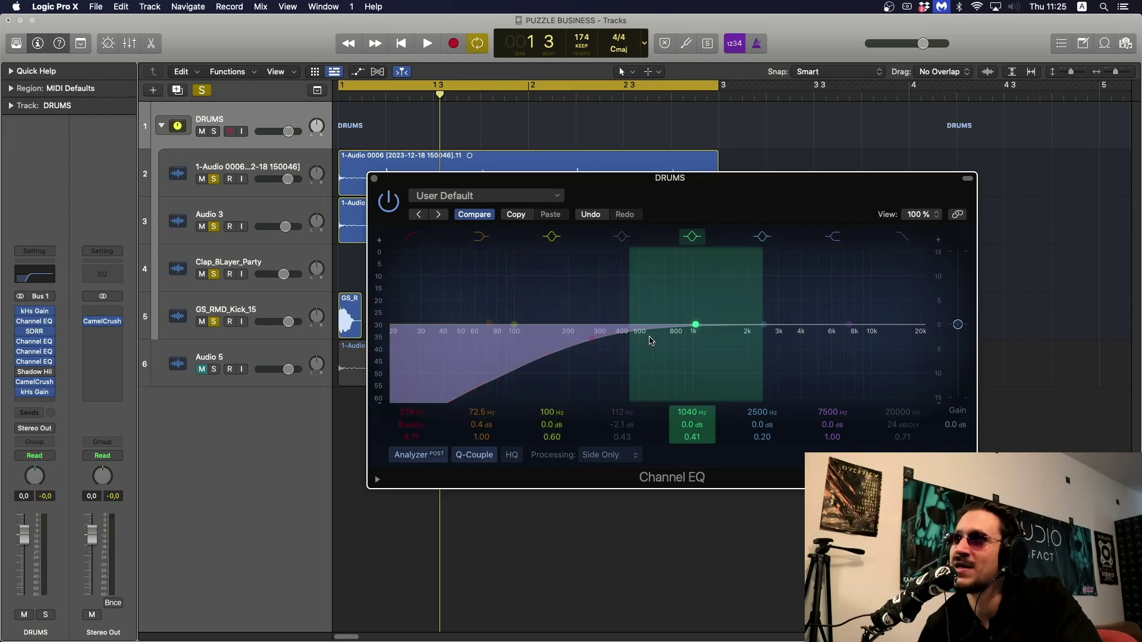
{"action": "key", "text": "space"}
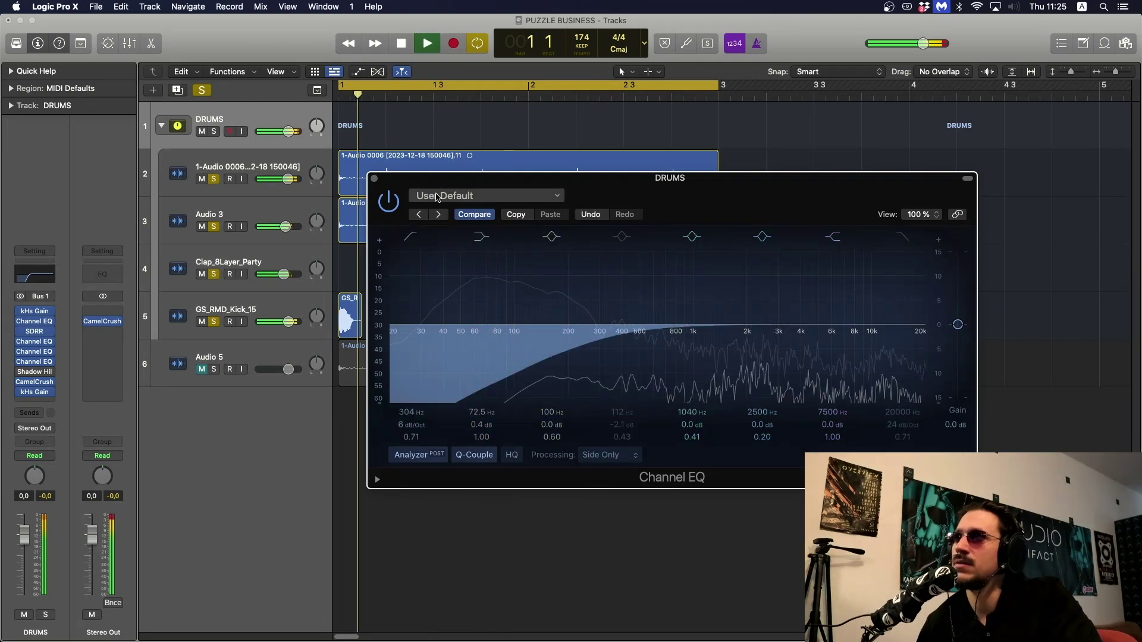
{"action": "key", "text": "space"}
{"action": "left_click", "coordinate": [374, 179]}
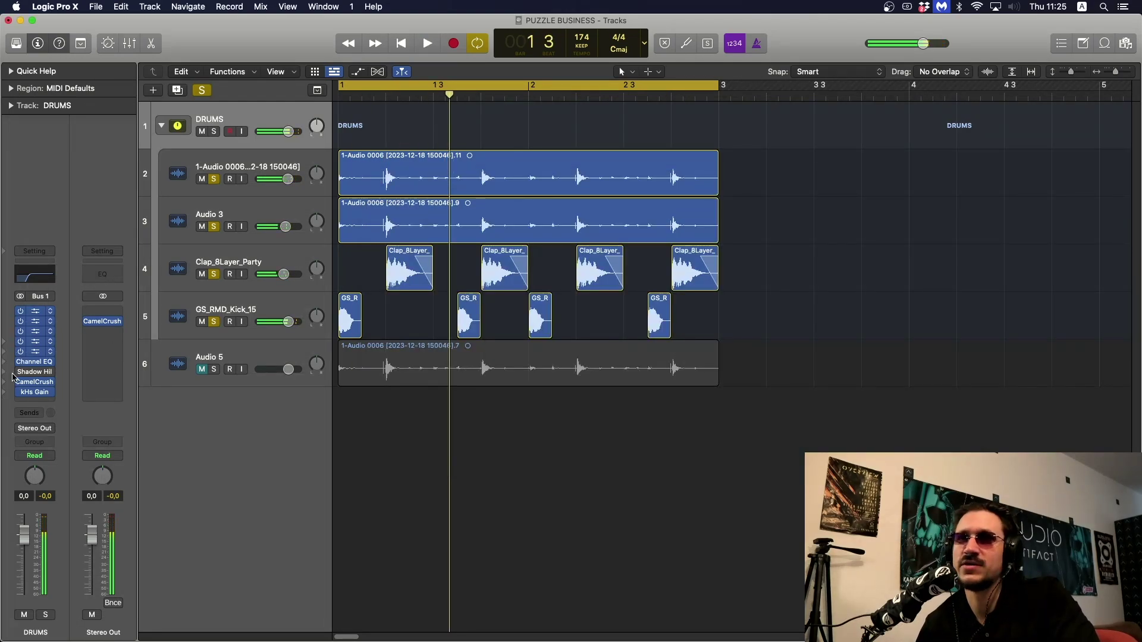
Enable the Shadow Hills Class A Mastering Comp and audition it while adjusting Parallel Mix, then revert to the saved setting with Compare.
{"action": "left_click", "coordinate": [36, 372]}
{"action": "key", "text": "Escape"}
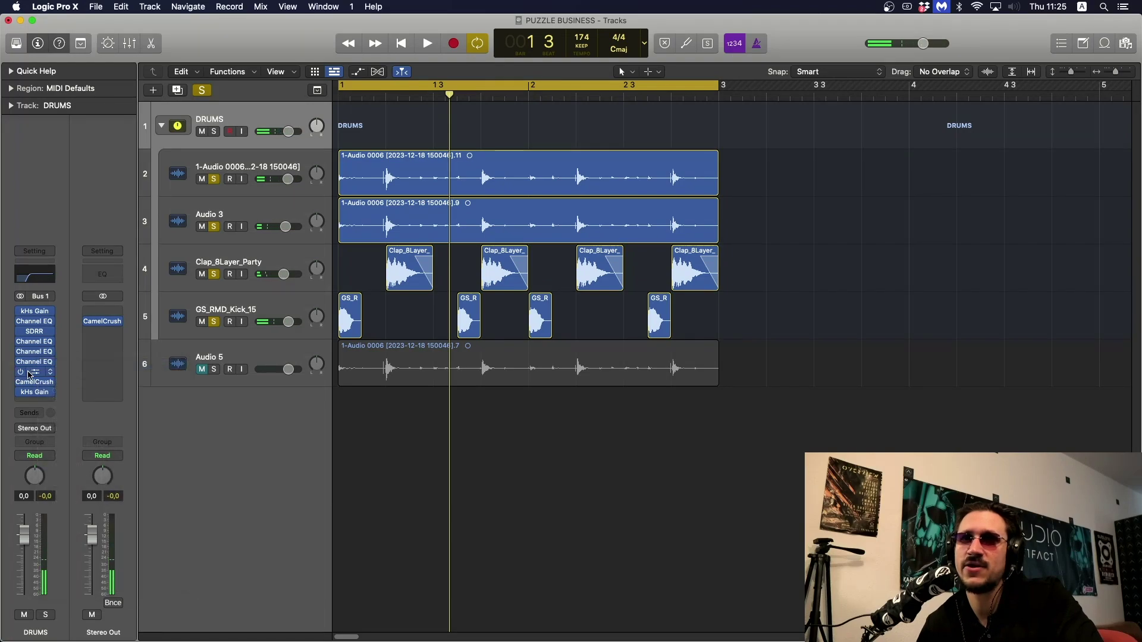
{"action": "left_click", "coordinate": [34, 372]}
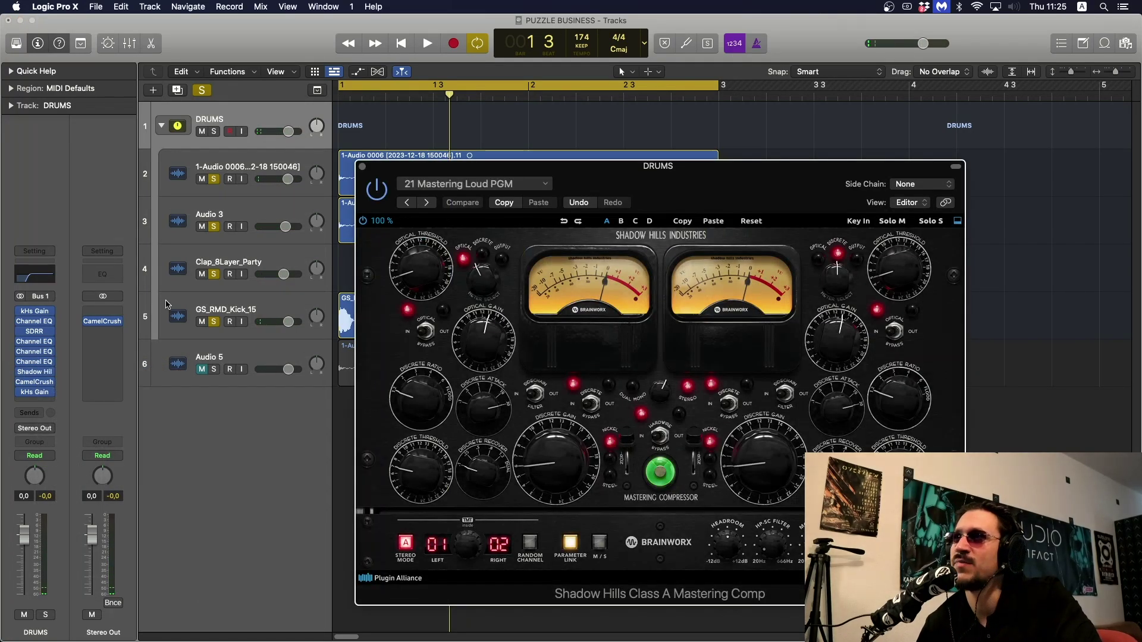
{"action": "left_click_drag", "start_coordinate": [583, 185], "coordinate": [422, 115]}
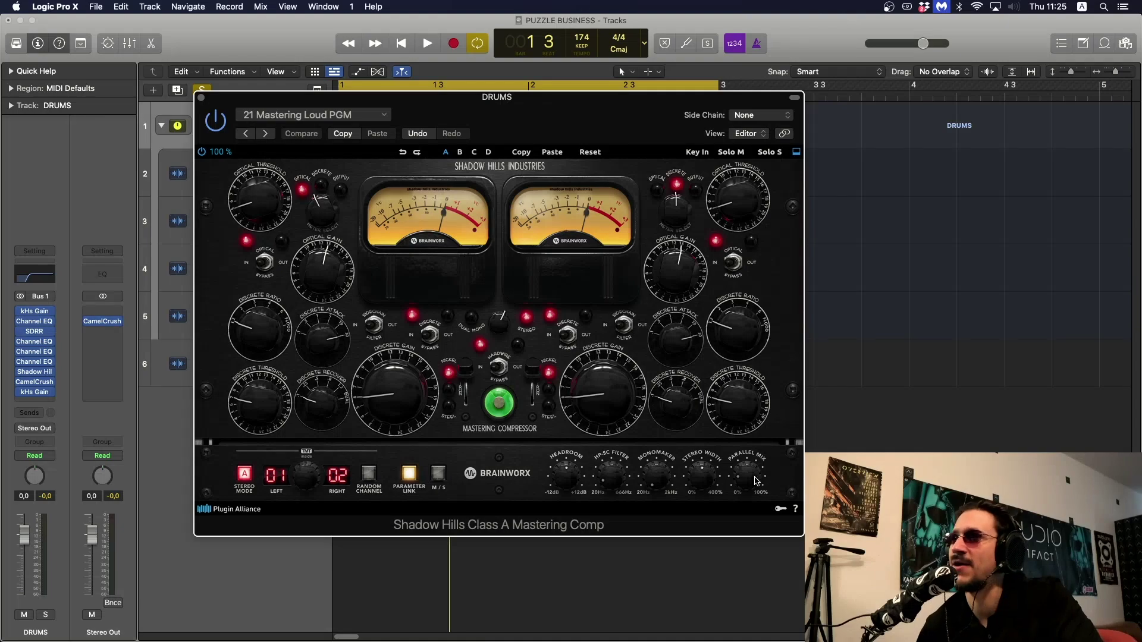
{"action": "key", "text": "space"}
{"action": "left_click_drag", "start_coordinate": [755, 481], "coordinate": [752, 467]}
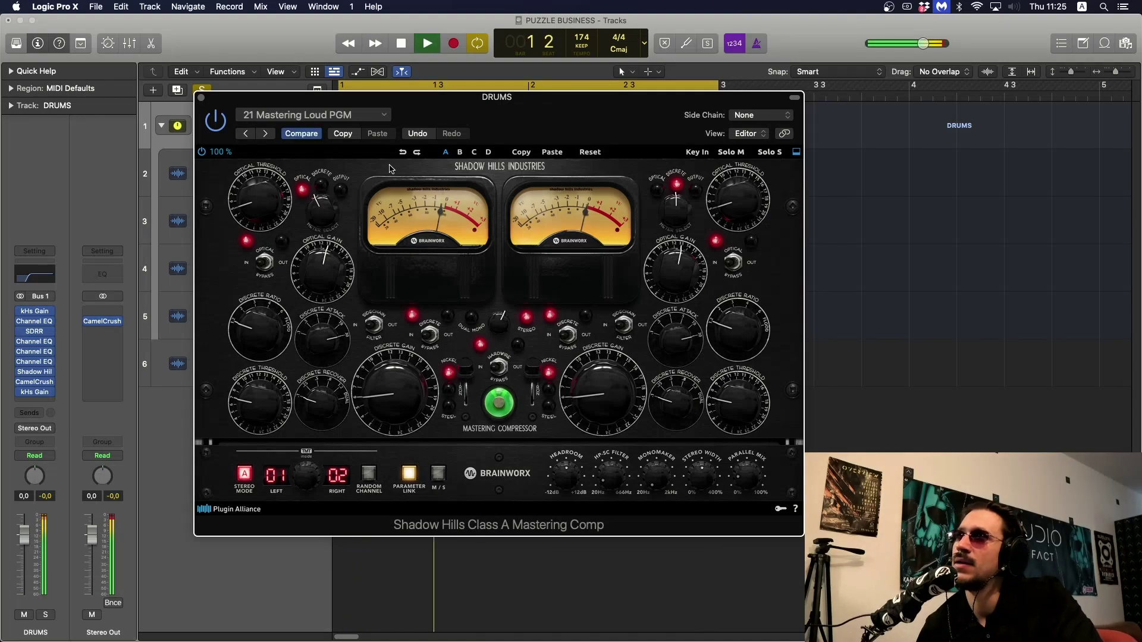
{"action": "left_click", "coordinate": [301, 133]}
{"action": "key", "text": "space"}
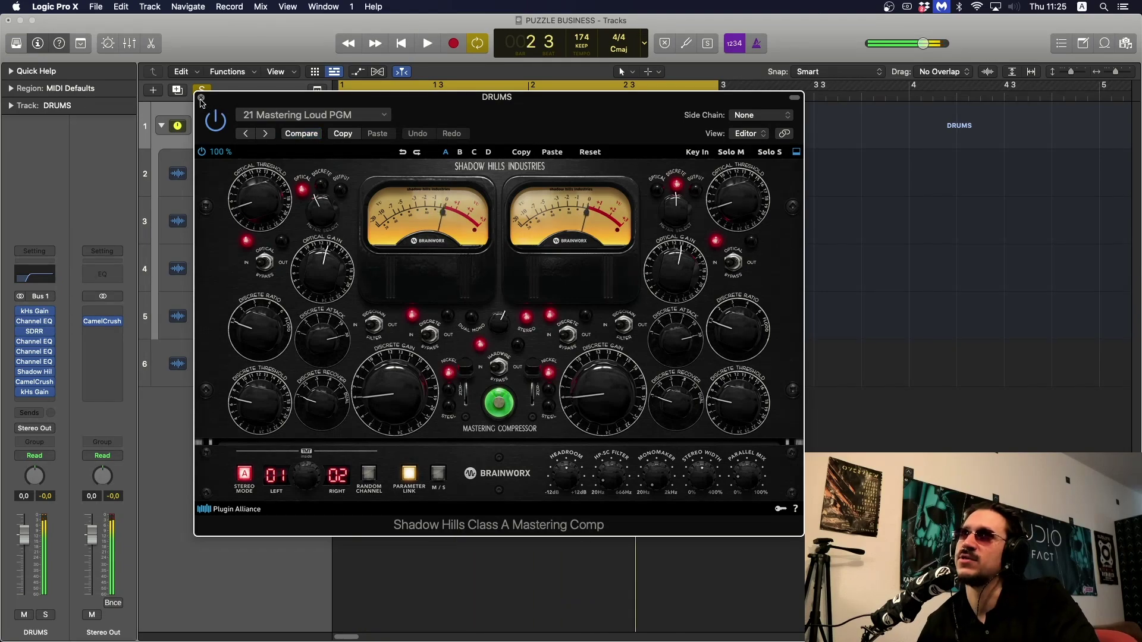
{"action": "left_click", "coordinate": [201, 99]}
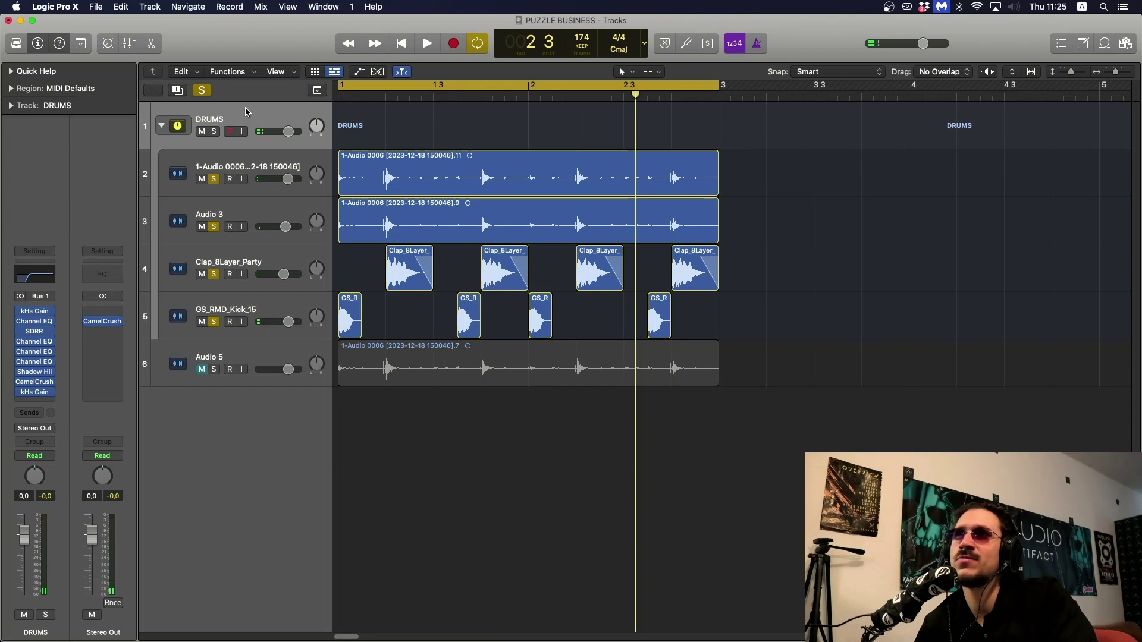
Audition the full drum loop through the completely enabled DRUMS bus chain.
{"action": "key", "text": "space"}
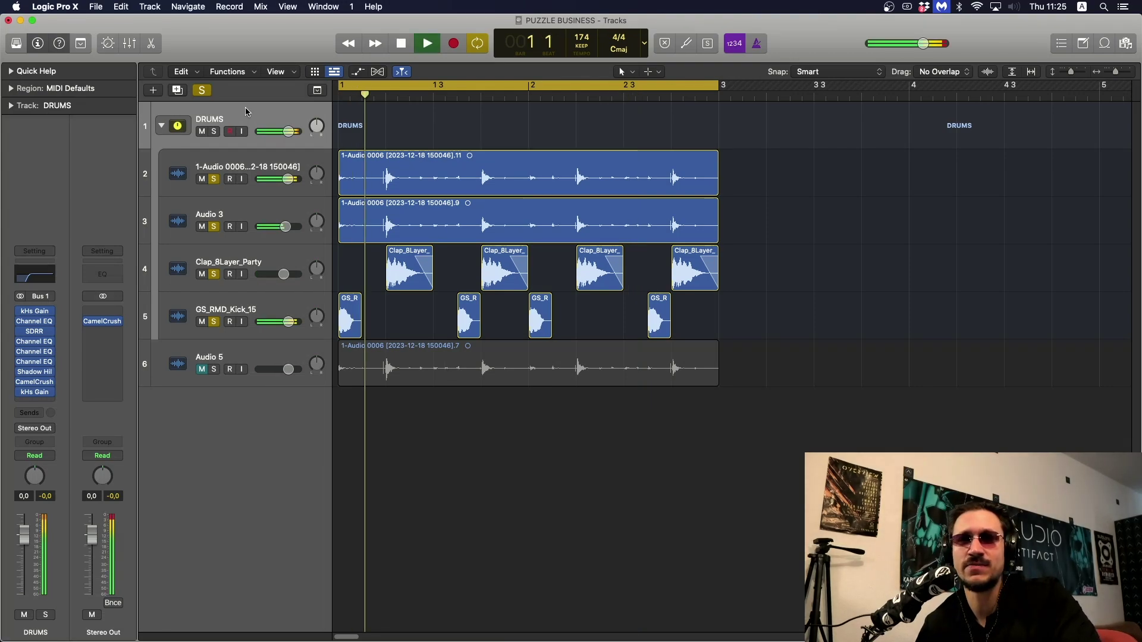